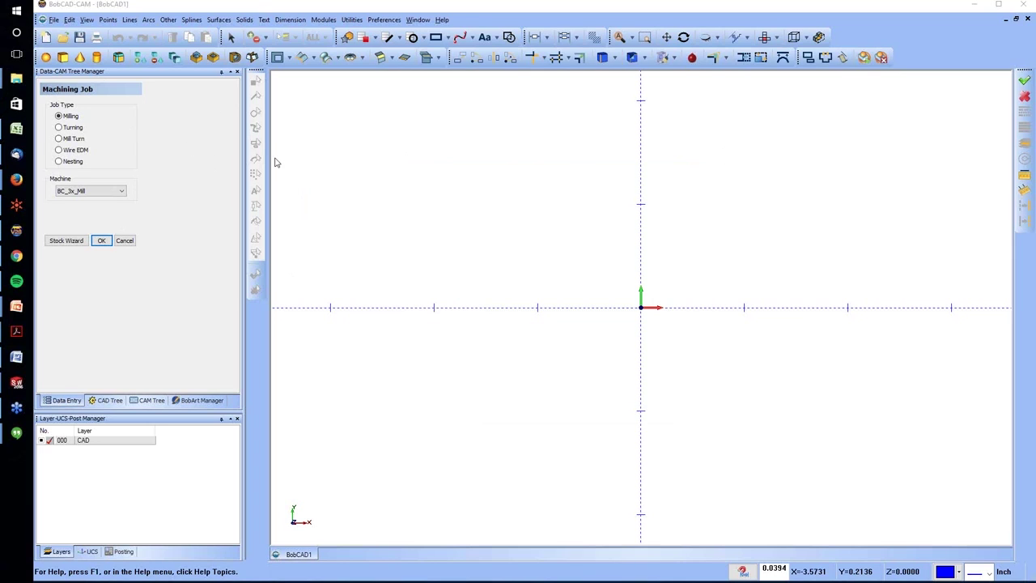
Open the SolidWorks part "3D equad and flatlands.SLDPRT" from the Solidworks Demo Files folder.
{"action": "key", "text": "ctrl+o"}
{"action": "left_click", "coordinate": [489, 385]}
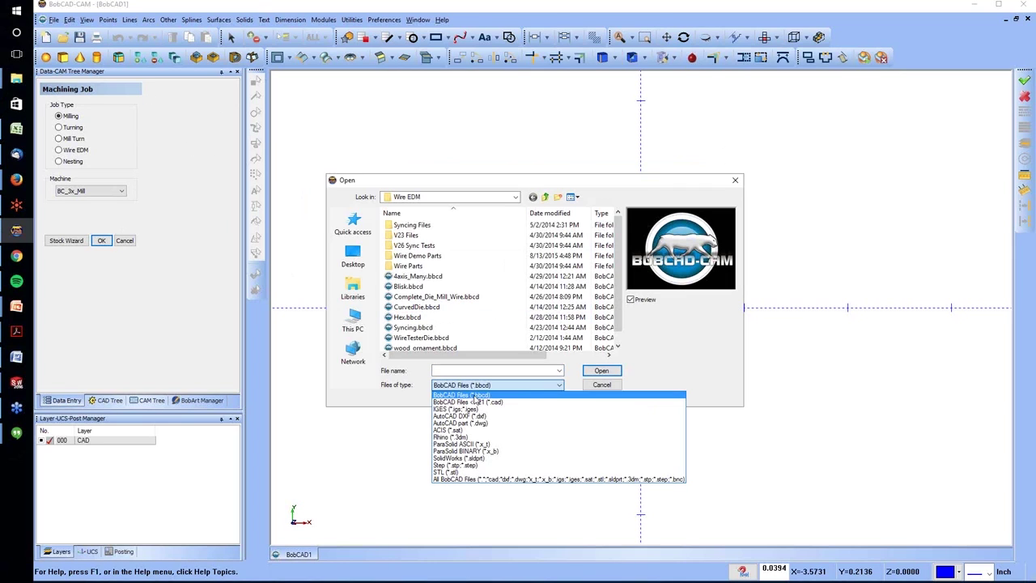
{"action": "left_click", "coordinate": [465, 457]}
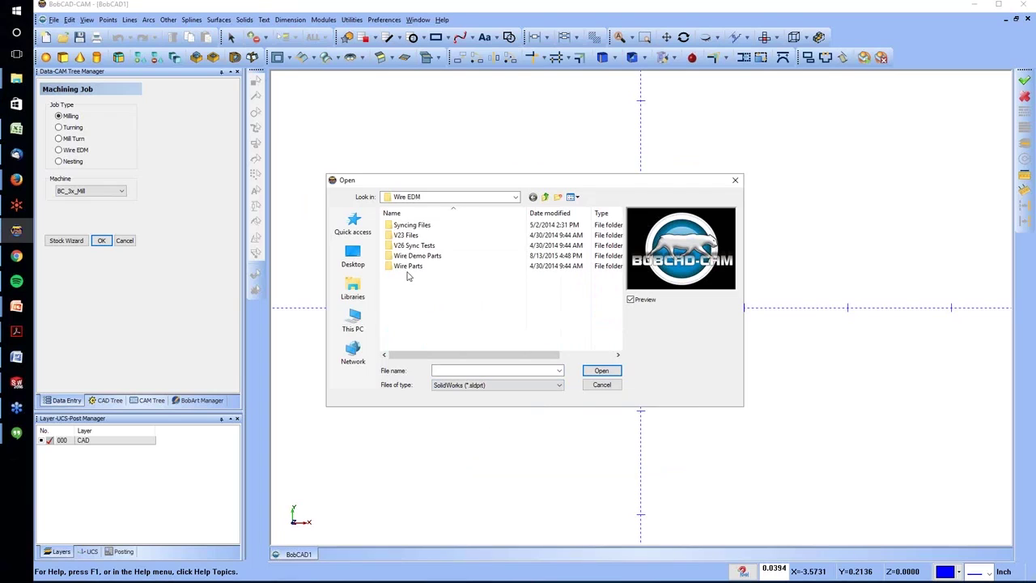
{"action": "left_click", "coordinate": [412, 198]}
{"action": "left_click", "coordinate": [408, 381]}
{"action": "left_click", "coordinate": [429, 196]}
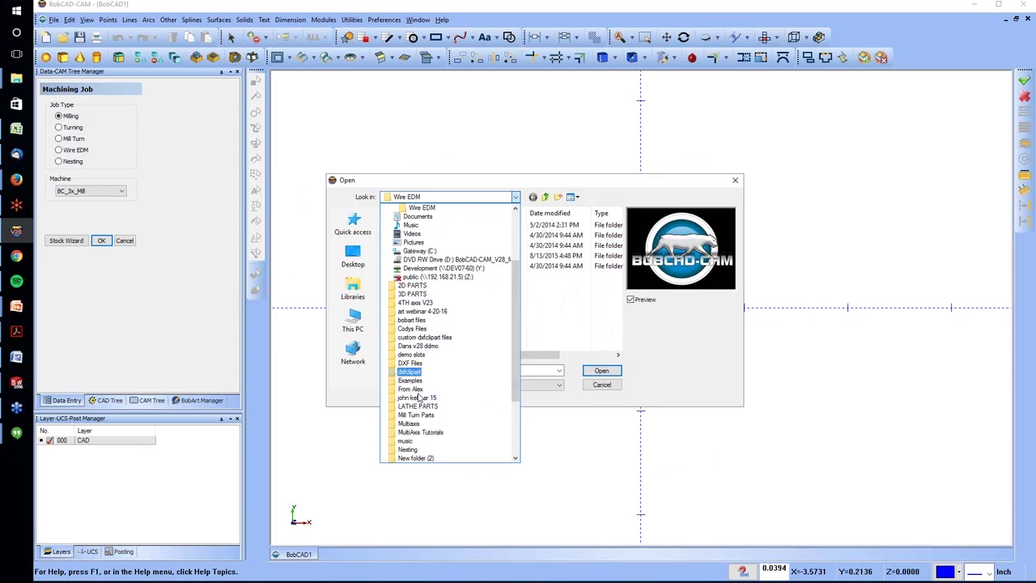
{"action": "scroll", "coordinate": [430, 441], "scroll_direction": "down", "scroll_amount": 3}
{"action": "scroll", "coordinate": [430, 441], "scroll_direction": "down", "scroll_amount": 2}
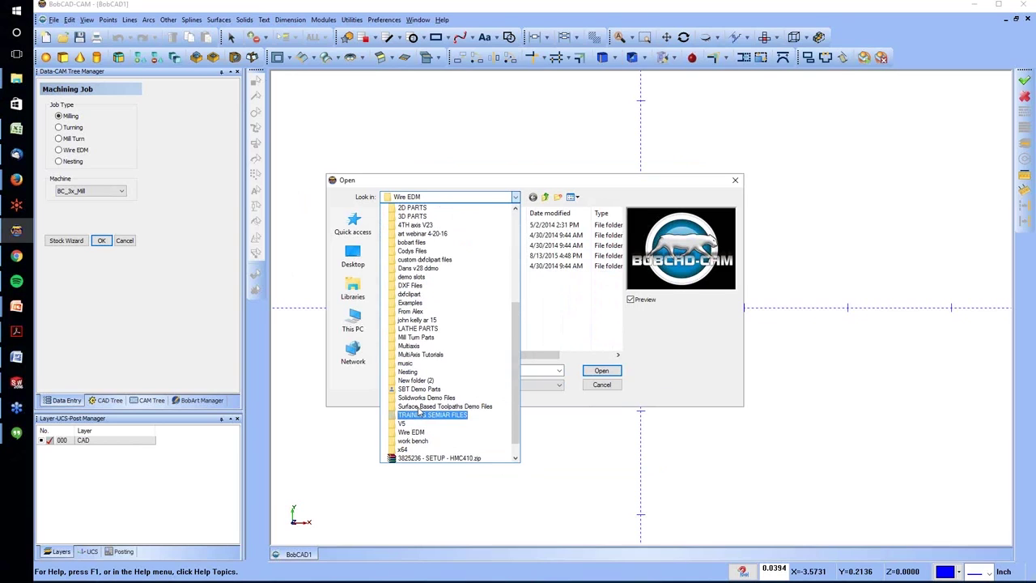
{"action": "left_click", "coordinate": [429, 414]}
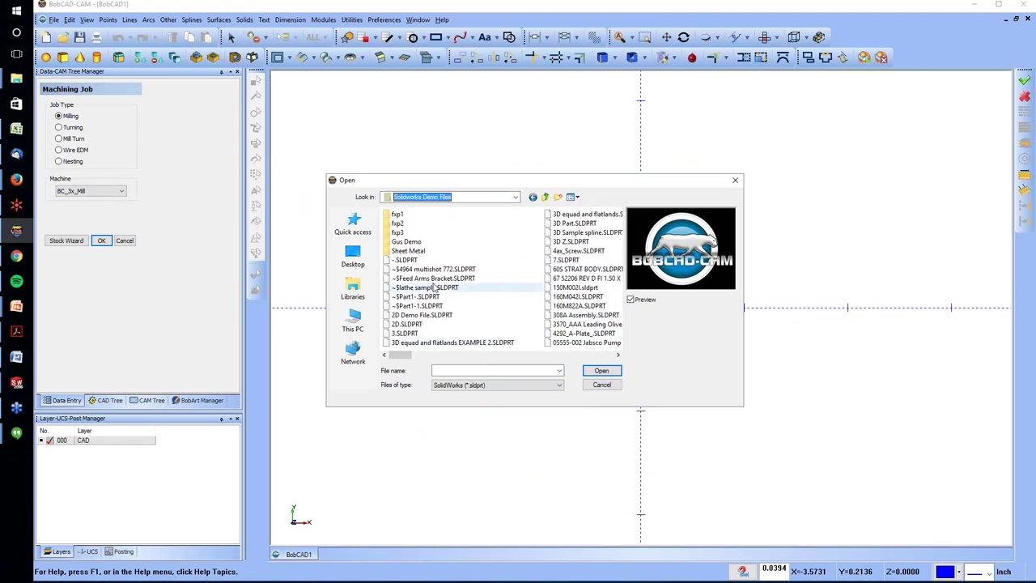
{"action": "left_click", "coordinate": [583, 215]}
{"action": "left_click", "coordinate": [601, 371]}
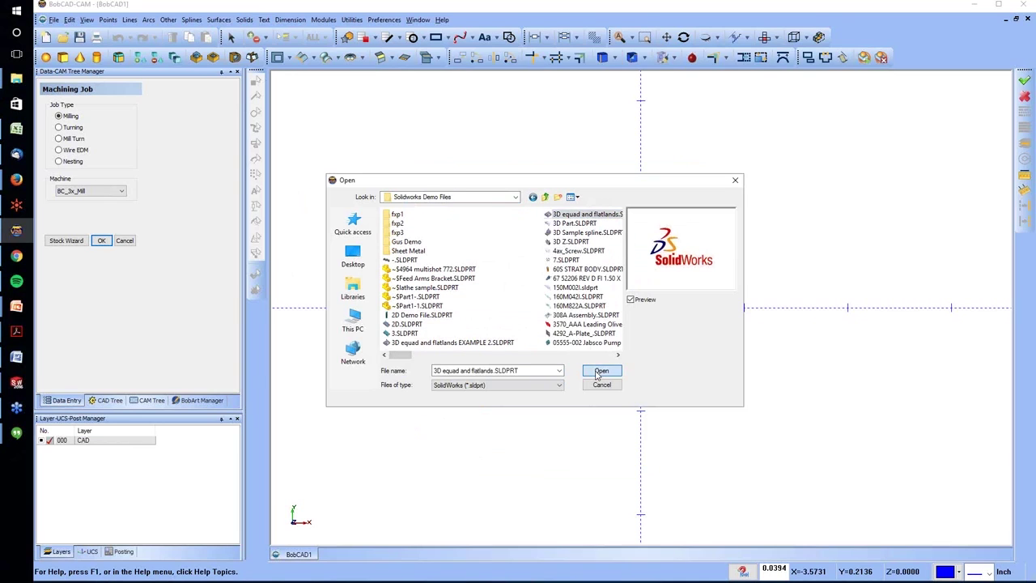
Select the whole imported solid and review its entities summary.
{"action": "middle_click_drag", "start_coordinate": [652, 293], "coordinate": [609, 351]}
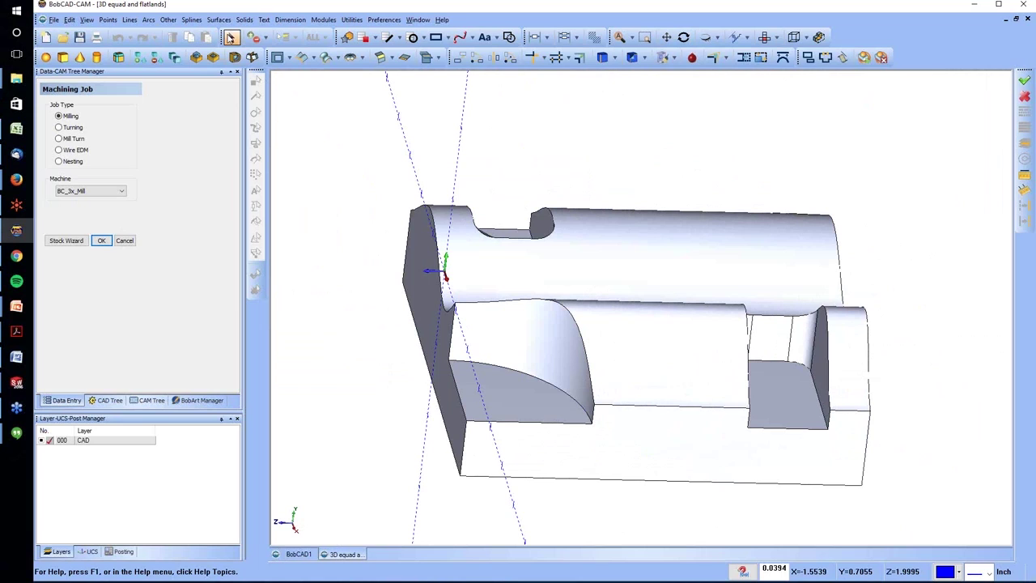
{"action": "left_click", "coordinate": [230, 38]}
{"action": "left_click", "coordinate": [478, 259]}
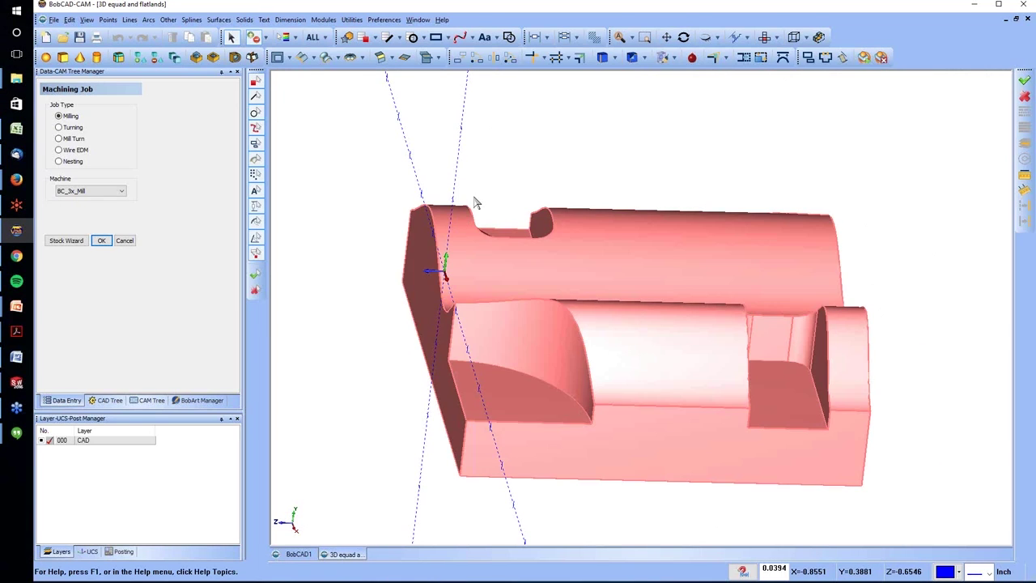
{"action": "left_click", "coordinate": [367, 185]}
{"action": "left_click", "coordinate": [526, 262]}
{"action": "right_click", "coordinate": [538, 283]}
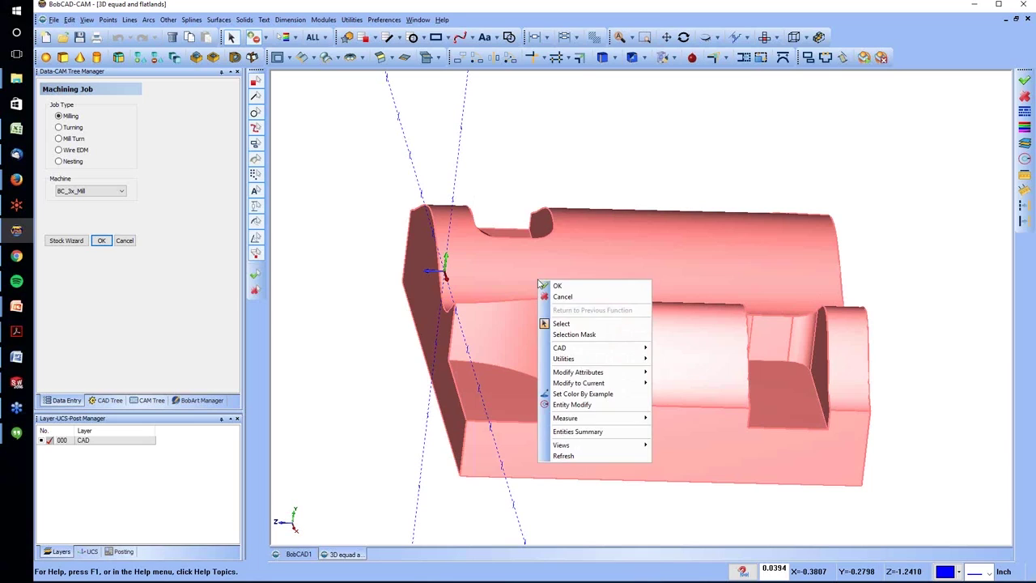
{"action": "mouse_move", "coordinate": [581, 422]}
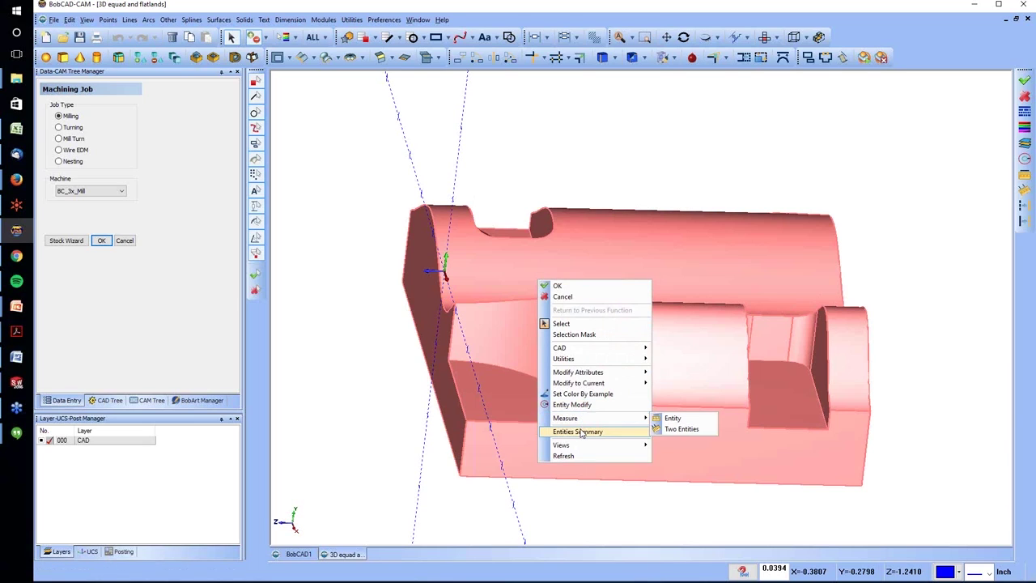
{"action": "left_click", "coordinate": [582, 431]}
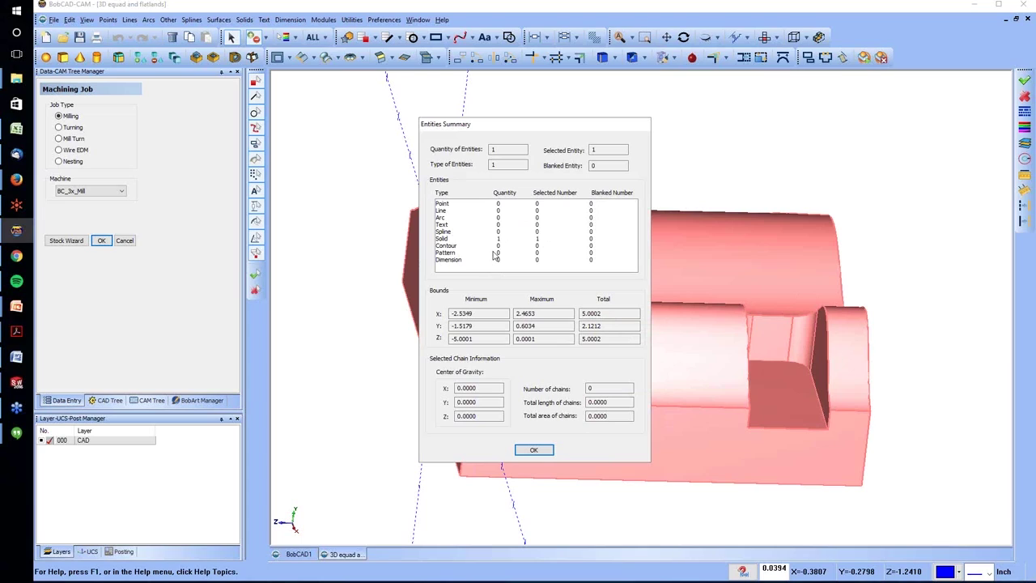
{"action": "left_click", "coordinate": [530, 456]}
Unstitch the selected solid into separate surfaces and leave the command.
{"action": "middle_click_drag", "start_coordinate": [774, 356], "coordinate": [474, 452]}
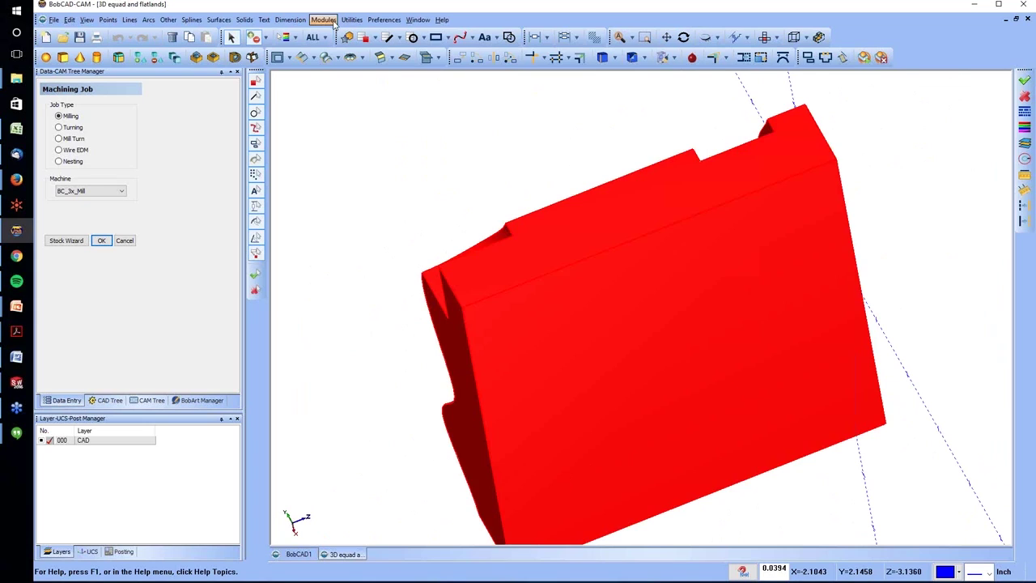
{"action": "left_click", "coordinate": [352, 20]}
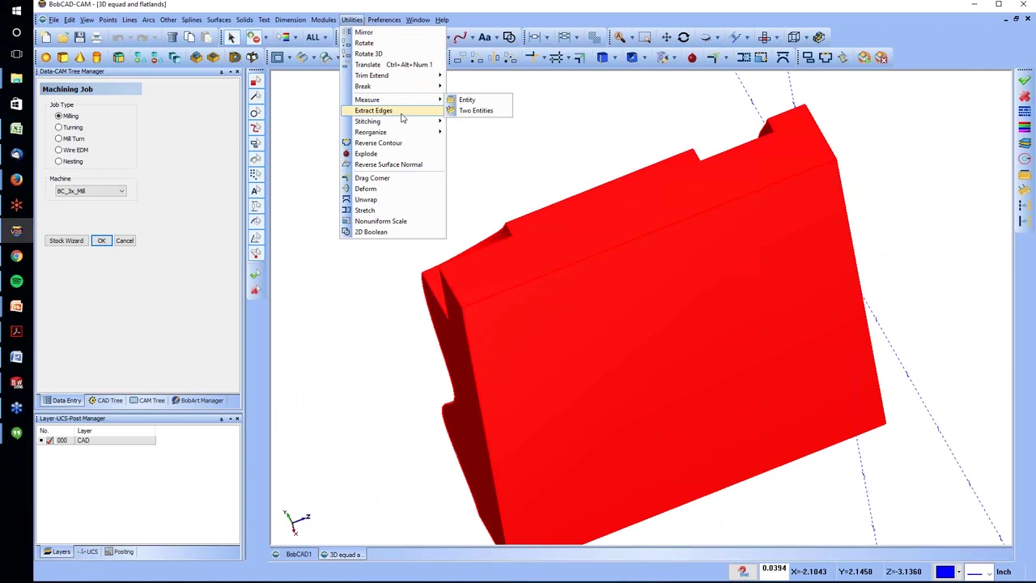
{"action": "mouse_move", "coordinate": [399, 122]}
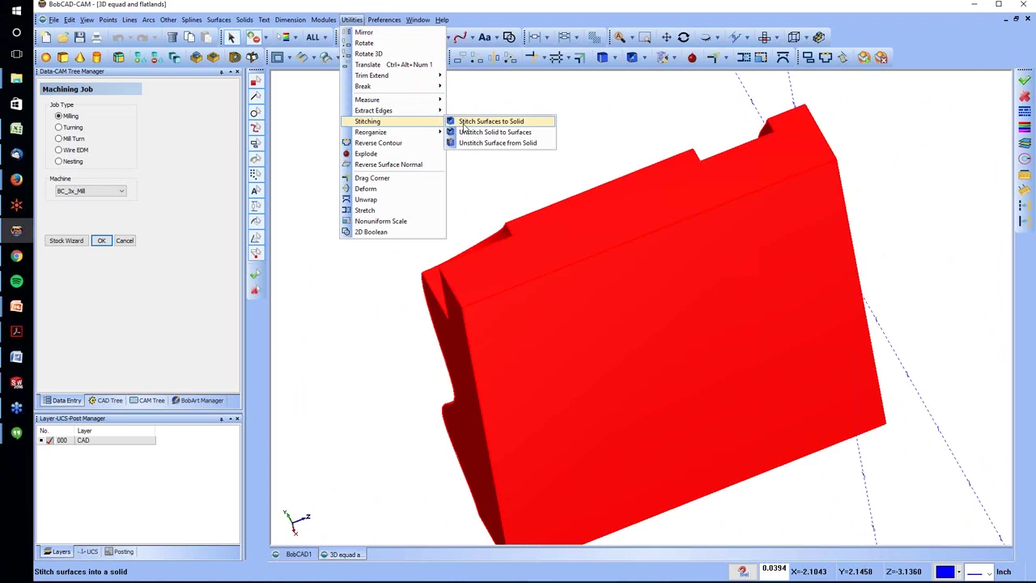
{"action": "left_click", "coordinate": [495, 132]}
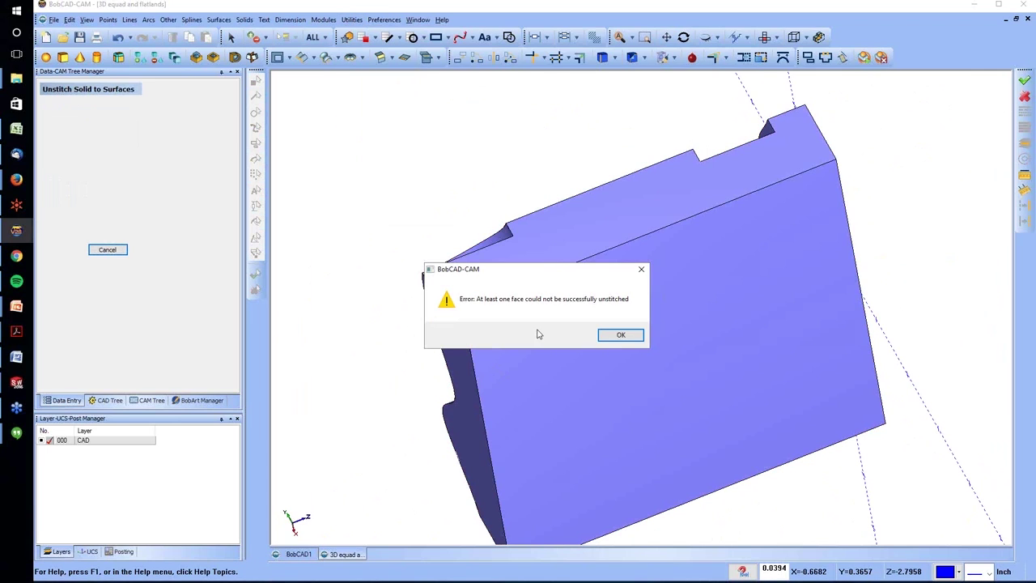
{"action": "left_click", "coordinate": [618, 337]}
{"action": "middle_click_drag", "start_coordinate": [746, 236], "coordinate": [666, 347]}
{"action": "scroll", "coordinate": [679, 352], "scroll_direction": "down", "scroll_amount": 3}
{"action": "scroll", "coordinate": [678, 353], "scroll_direction": "up", "scroll_amount": 5}
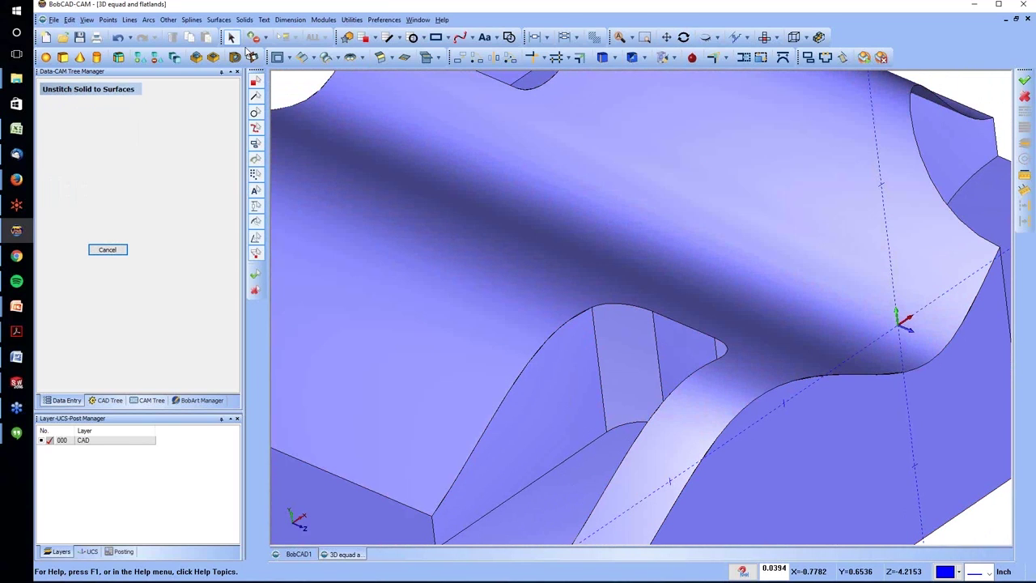
{"action": "left_click", "coordinate": [107, 249]}
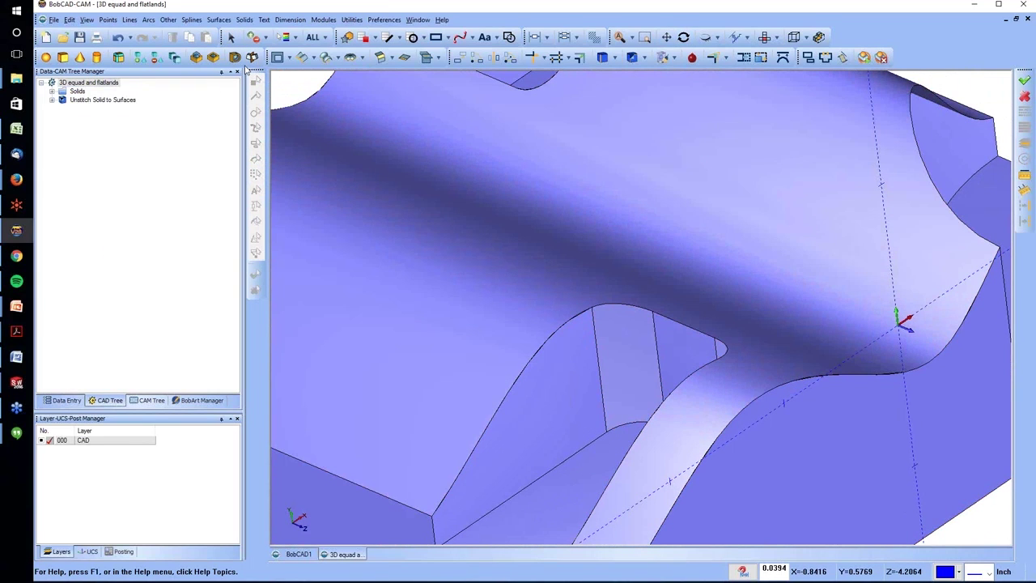
Select all of the unstitched surfaces and review their entities summary.
{"action": "left_click", "coordinate": [231, 37]}
{"action": "scroll", "coordinate": [347, 110], "scroll_direction": "down", "scroll_amount": 7}
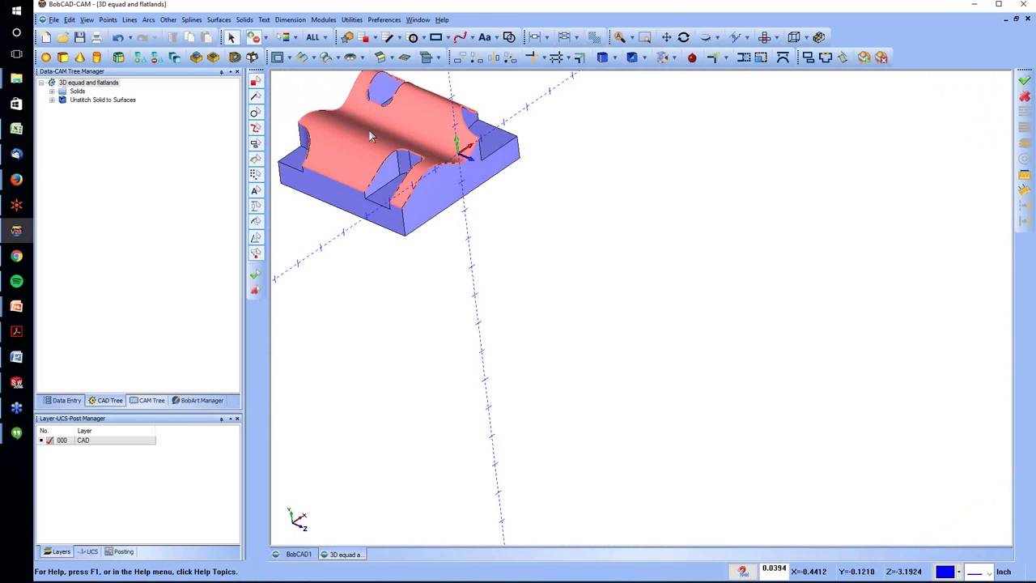
{"action": "left_click", "coordinate": [369, 130]}
{"action": "right_click", "coordinate": [369, 130]}
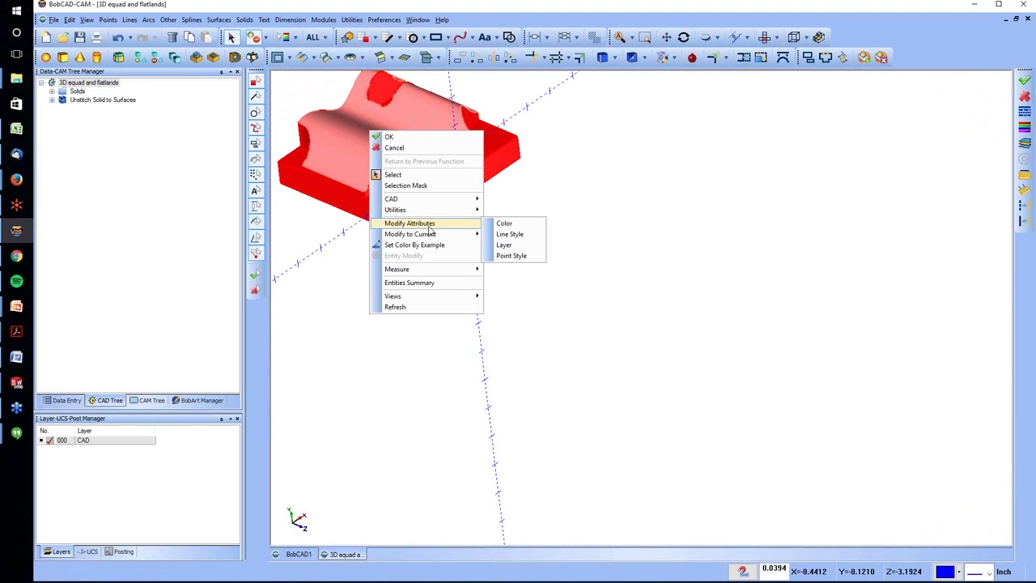
{"action": "left_click", "coordinate": [420, 282]}
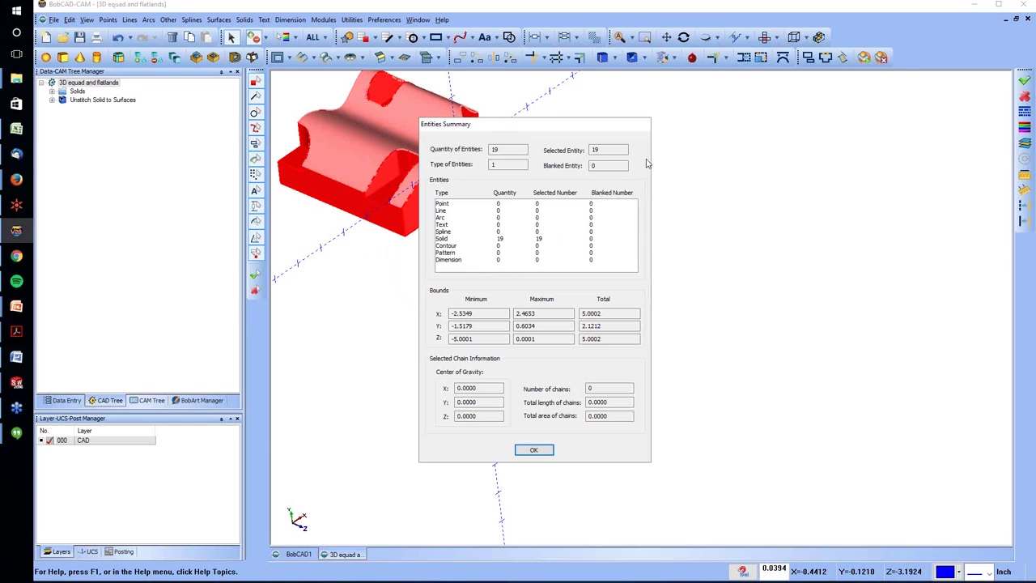
{"action": "left_click", "coordinate": [533, 449]}
Inspect the part's unstitched surfaces around the pocket and clear the selection.
{"action": "scroll", "coordinate": [407, 165], "scroll_direction": "down", "scroll_amount": 3}
{"action": "scroll", "coordinate": [406, 164], "scroll_direction": "up", "scroll_amount": 7}
{"action": "middle_click_drag", "start_coordinate": [417, 164], "coordinate": [441, 294]}
{"action": "scroll", "coordinate": [437, 250], "scroll_direction": "down", "scroll_amount": 2}
{"action": "scroll", "coordinate": [448, 204], "scroll_direction": "up", "scroll_amount": 5}
{"action": "scroll", "coordinate": [449, 204], "scroll_direction": "down", "scroll_amount": 5}
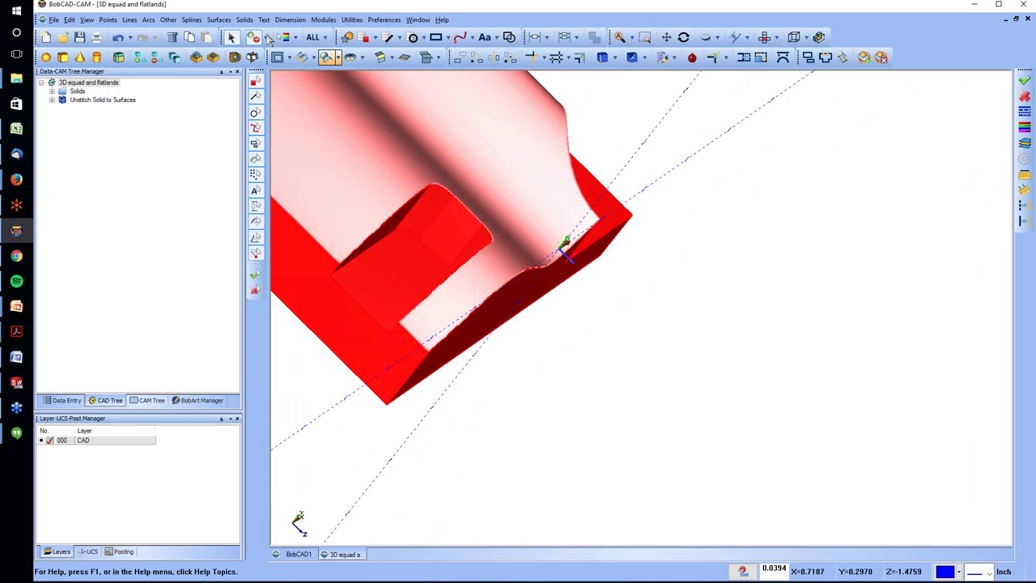
{"action": "right_click", "coordinate": [689, 184]}
{"action": "left_click", "coordinate": [712, 200]}
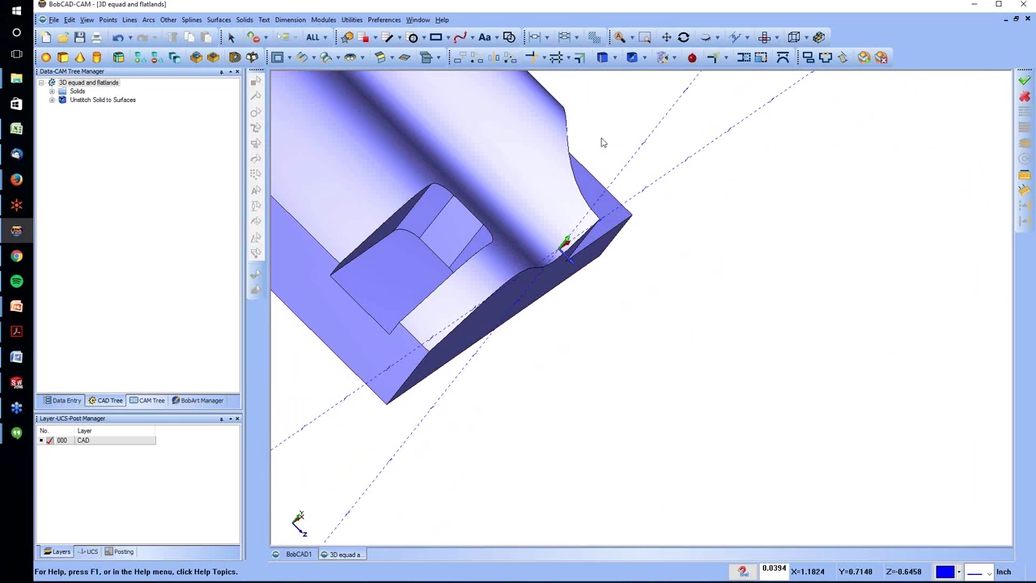
Add a new layer named "sketch" and make it the active layer.
{"action": "right_click", "coordinate": [601, 138]}
{"action": "right_click", "coordinate": [136, 458]}
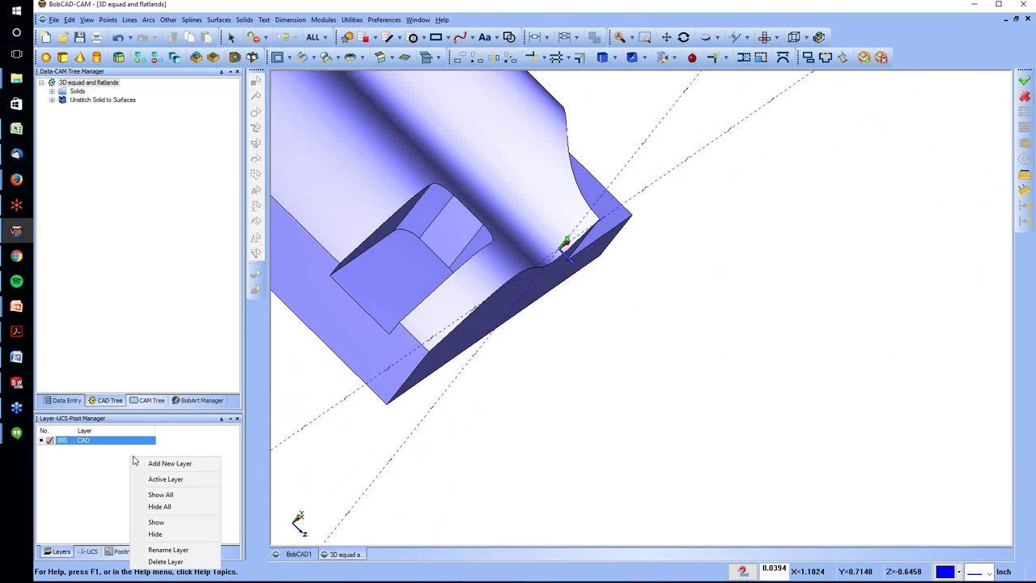
{"action": "left_click", "coordinate": [185, 464]}
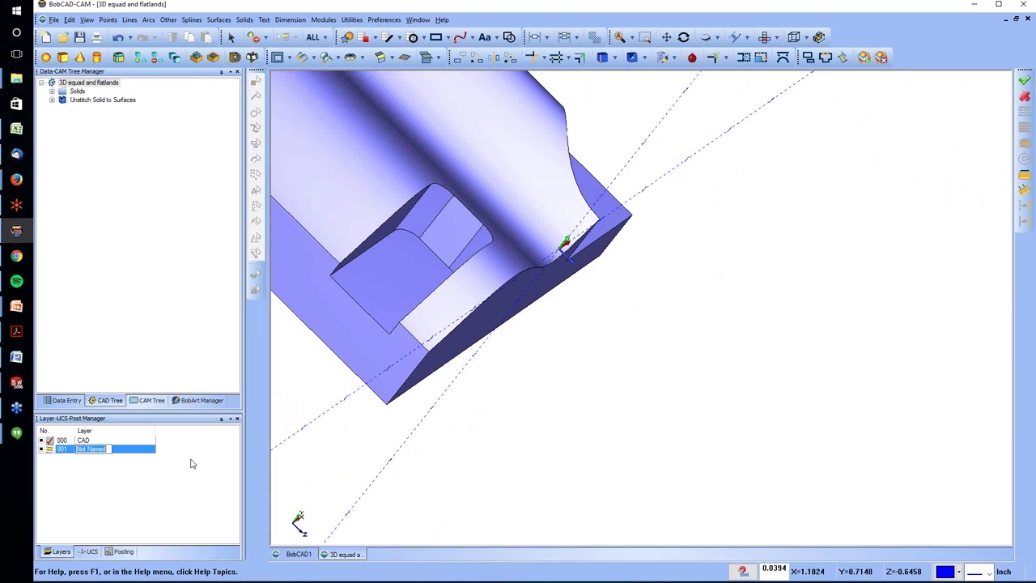
{"action": "type", "text": "sketch"}
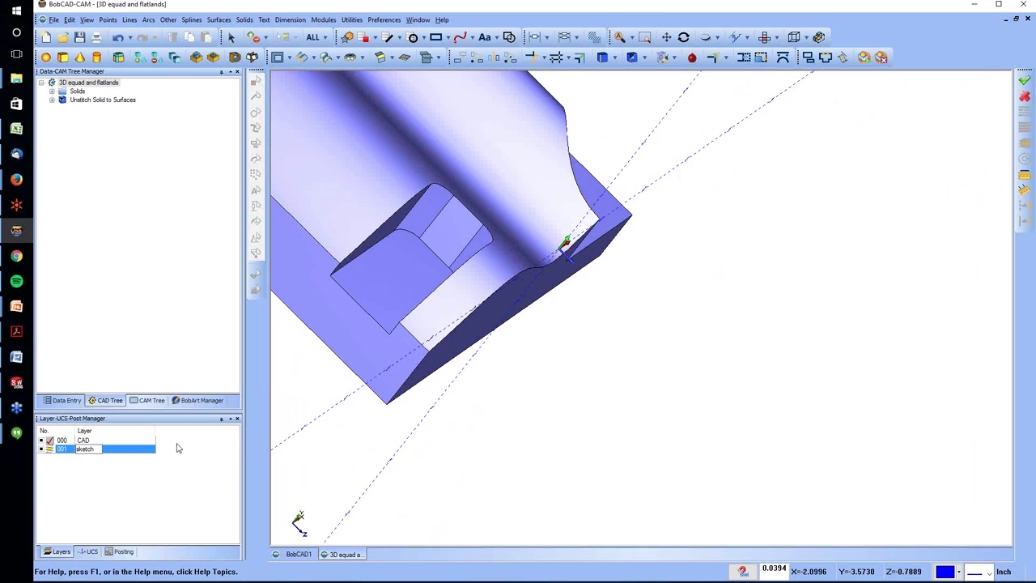
{"action": "key", "text": "Return"}
{"action": "left_click", "coordinate": [49, 449]}
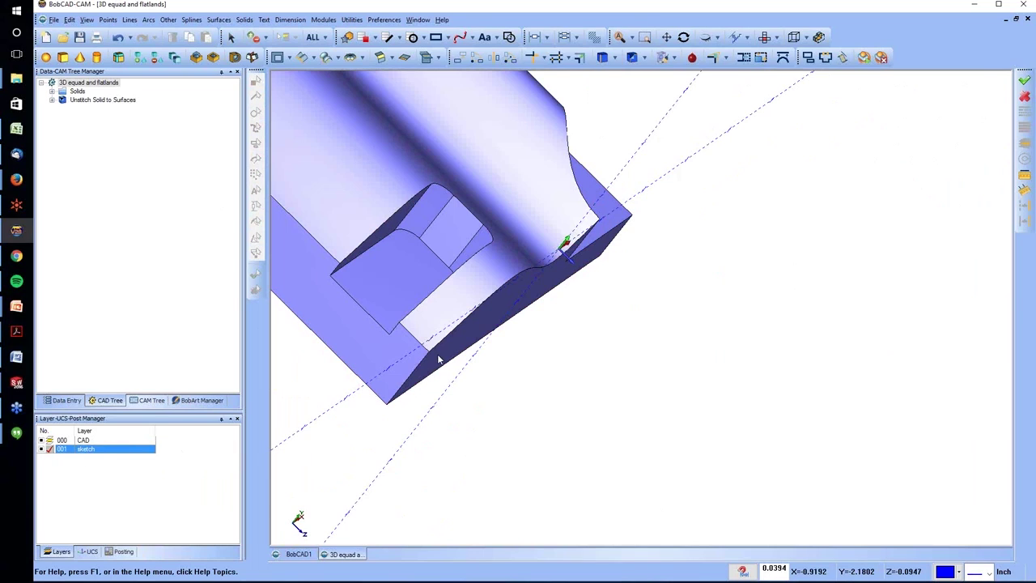
Extract the edges of the entire part from its solids without projecting to a Z plane, and hide the CAD layer.
{"action": "left_click", "coordinate": [352, 20]}
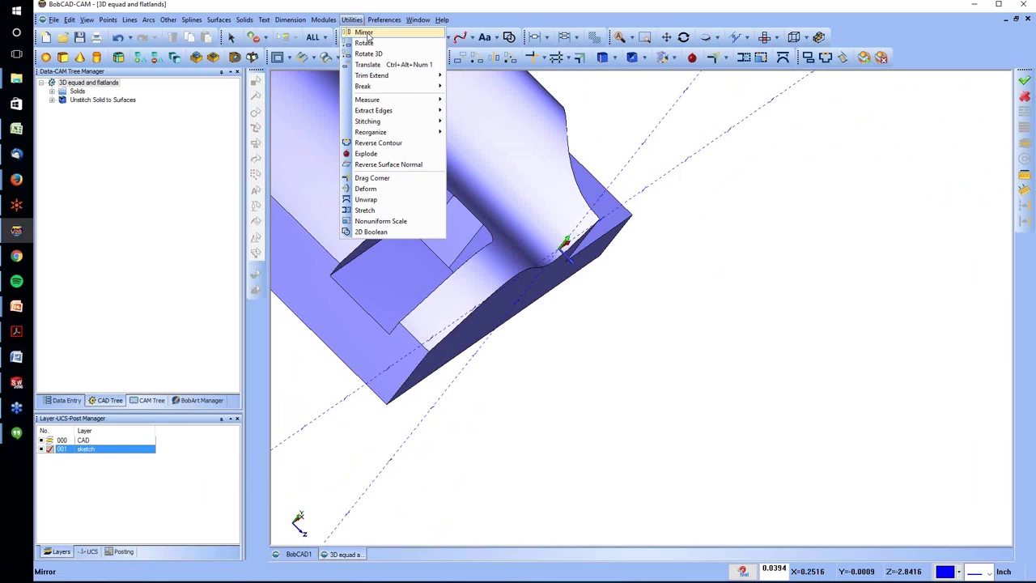
{"action": "left_click", "coordinate": [387, 111]}
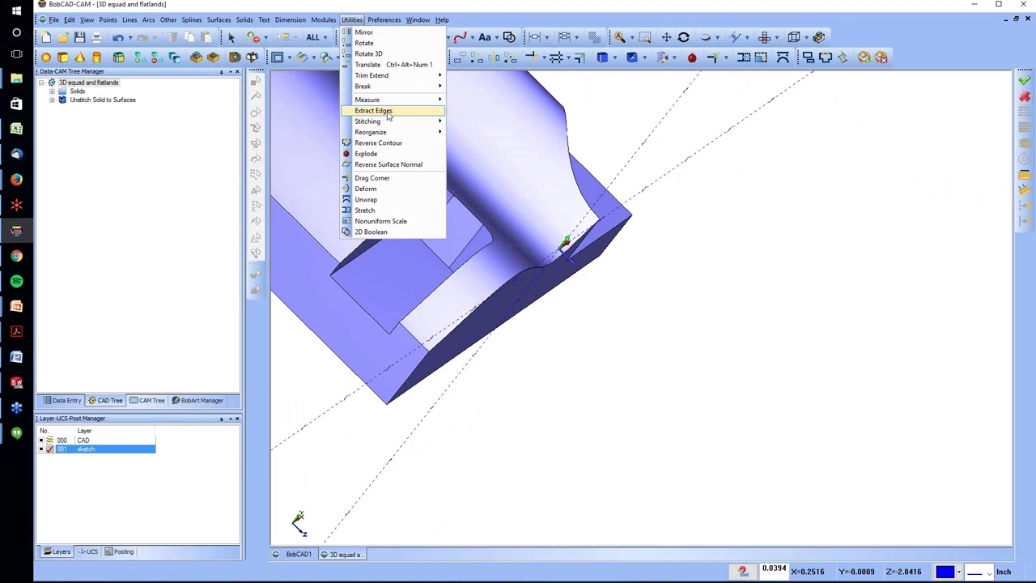
{"action": "mouse_move", "coordinate": [436, 117]}
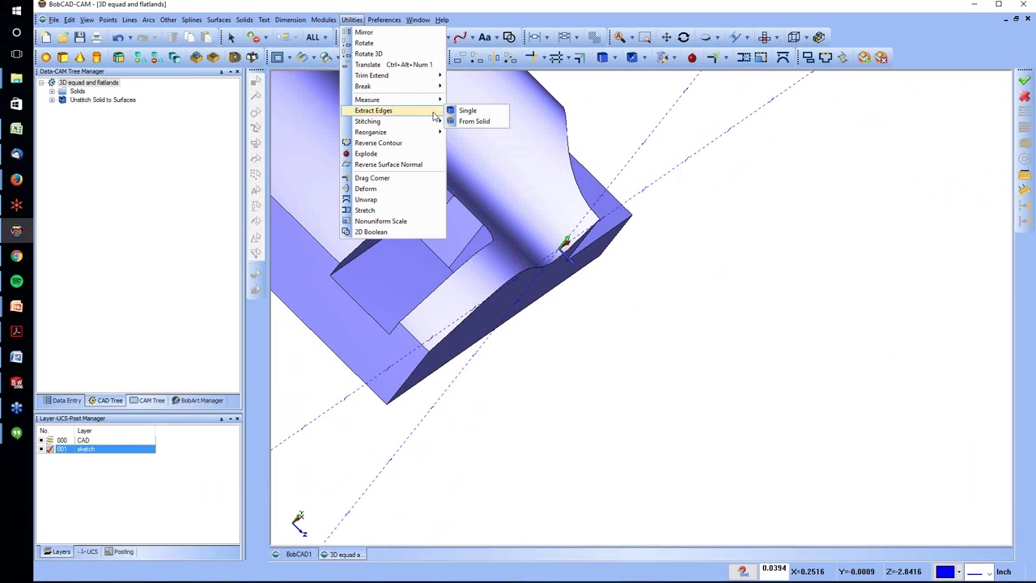
{"action": "left_click", "coordinate": [478, 122]}
{"action": "left_click", "coordinate": [536, 144]}
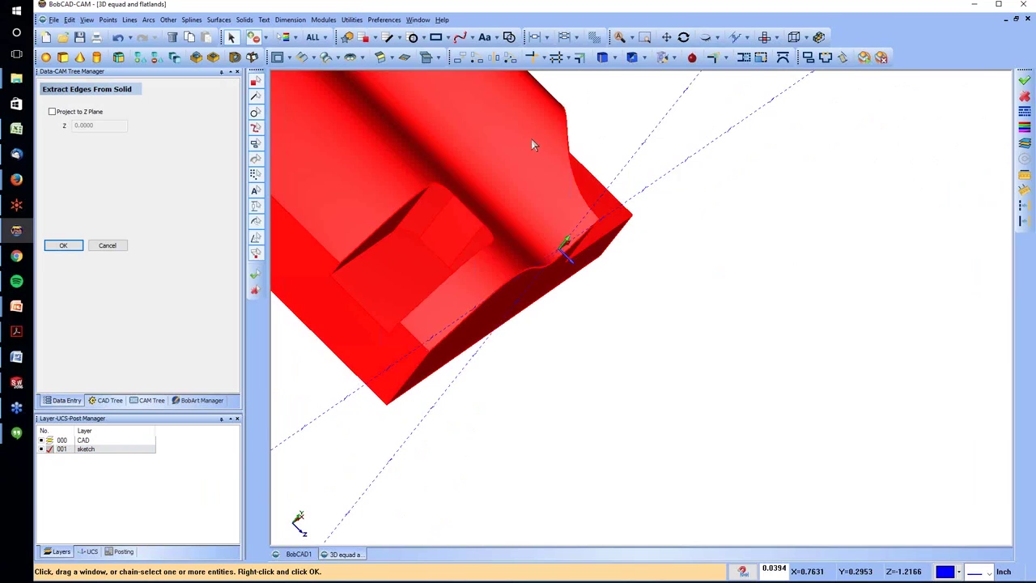
{"action": "left_click", "coordinate": [535, 155]}
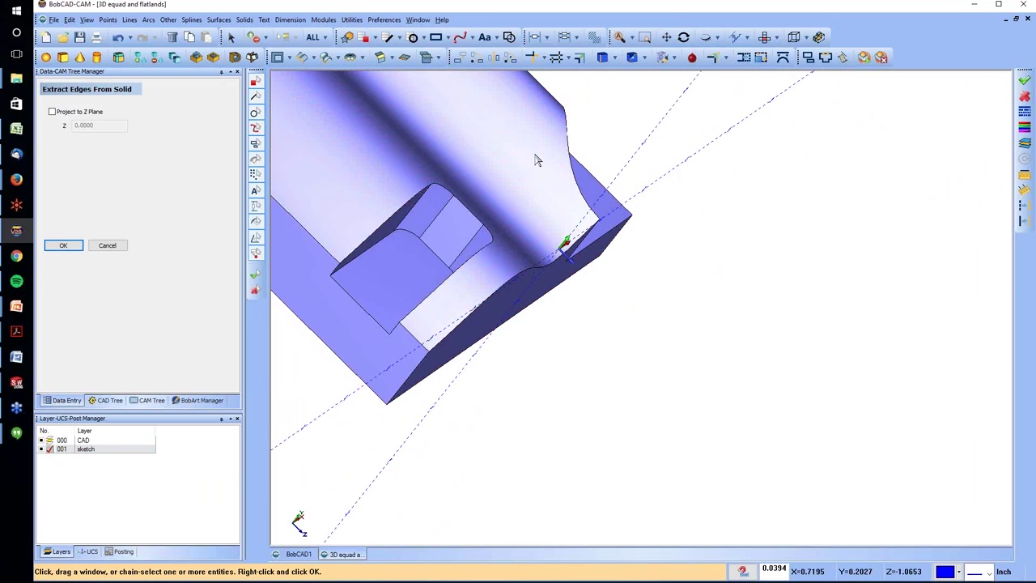
{"action": "left_click", "coordinate": [46, 441]}
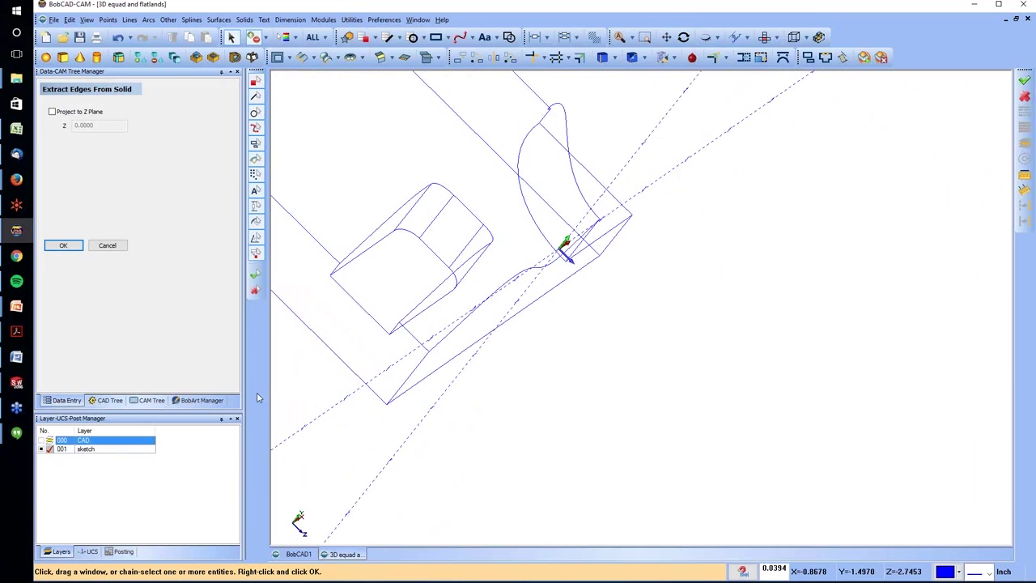
Delete several of the extracted wireframe edges around the pocket near the part's front corner.
{"action": "middle_click_drag", "start_coordinate": [497, 247], "coordinate": [442, 238]}
{"action": "scroll", "coordinate": [435, 216], "scroll_direction": "up", "scroll_amount": 2}
{"action": "scroll", "coordinate": [403, 182], "scroll_direction": "down", "scroll_amount": 2}
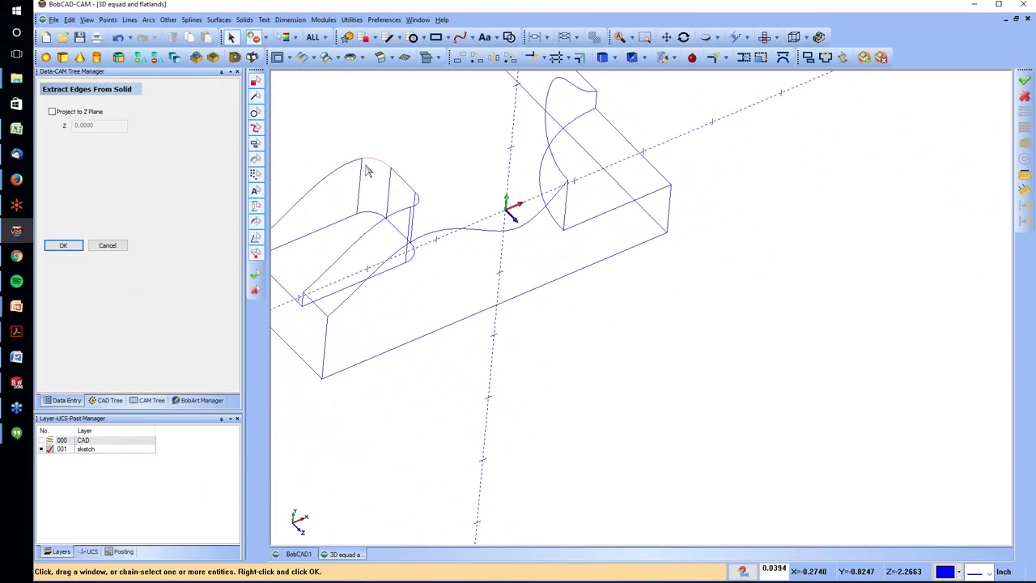
{"action": "scroll", "coordinate": [363, 174], "scroll_direction": "up", "scroll_amount": 1}
{"action": "scroll", "coordinate": [362, 176], "scroll_direction": "down", "scroll_amount": 2}
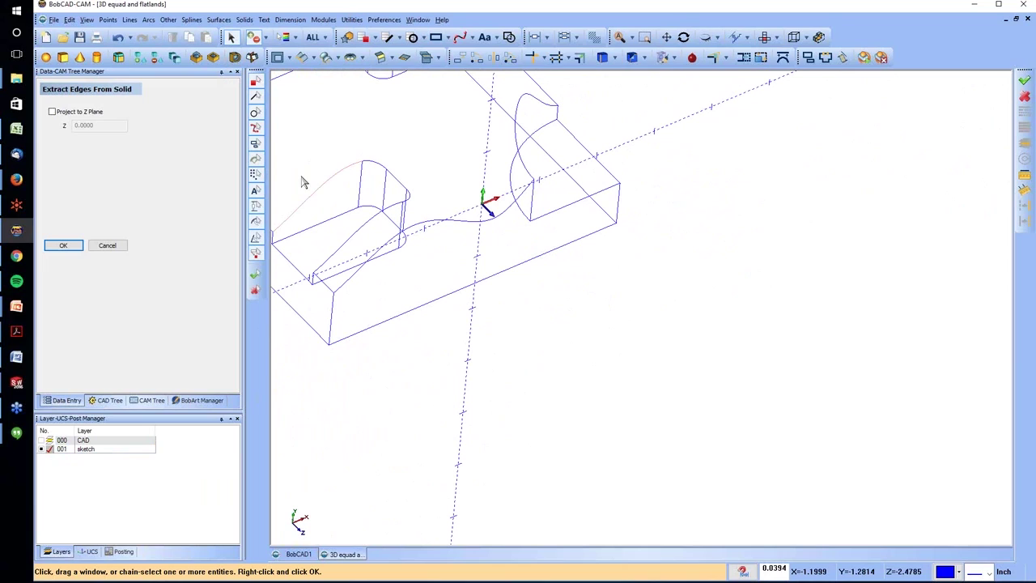
{"action": "left_click", "coordinate": [323, 235]}
{"action": "key", "text": "Delete"}
{"action": "left_click_drag", "start_coordinate": [338, 224], "coordinate": [358, 274]}
{"action": "key", "text": "Delete"}
{"action": "left_click", "coordinate": [335, 293]}
{"action": "key", "text": "Delete"}
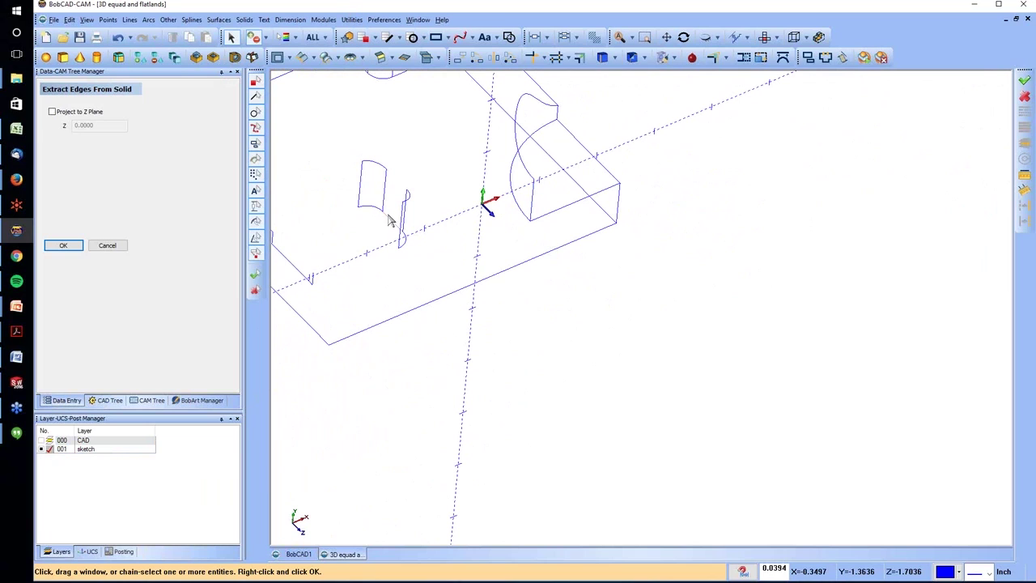
Create a Skin surface on one of the pocket's rounded corner walls, chaining its two arcs as sections and its two straight edges as rails.
{"action": "middle_click_drag", "start_coordinate": [416, 211], "coordinate": [403, 182]}
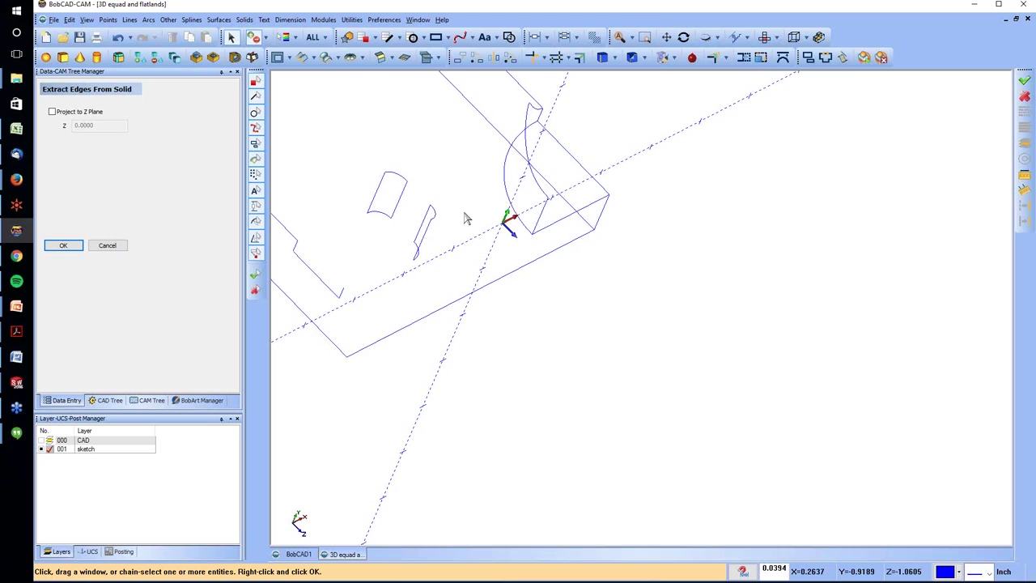
{"action": "left_click", "coordinate": [220, 19]}
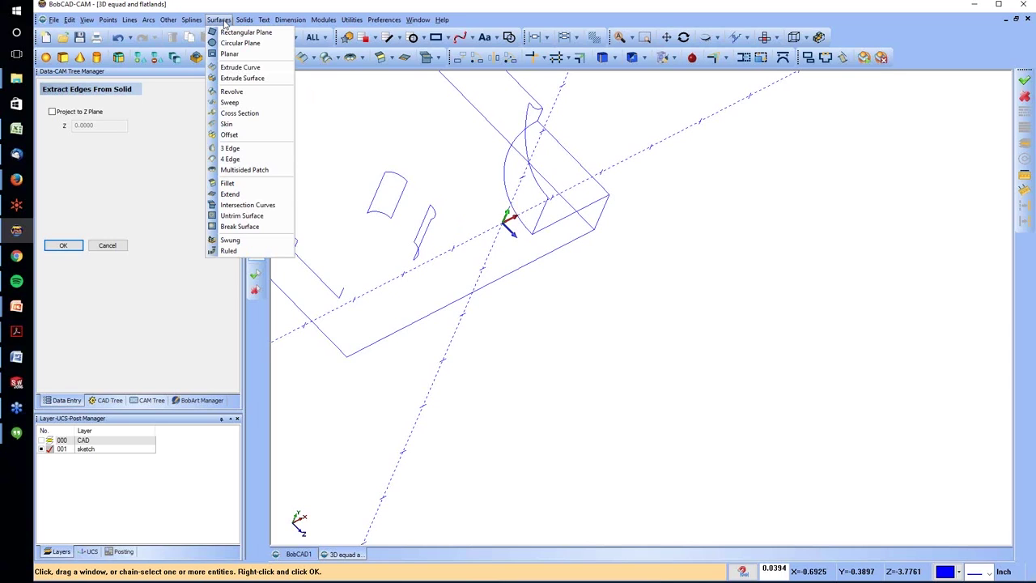
{"action": "left_click", "coordinate": [229, 124]}
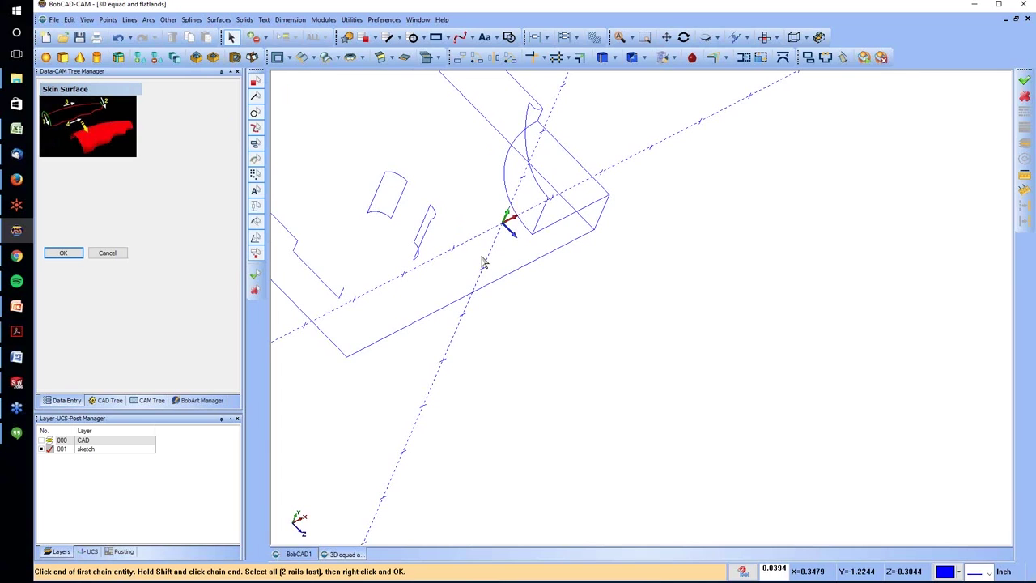
{"action": "left_click", "coordinate": [385, 219]}
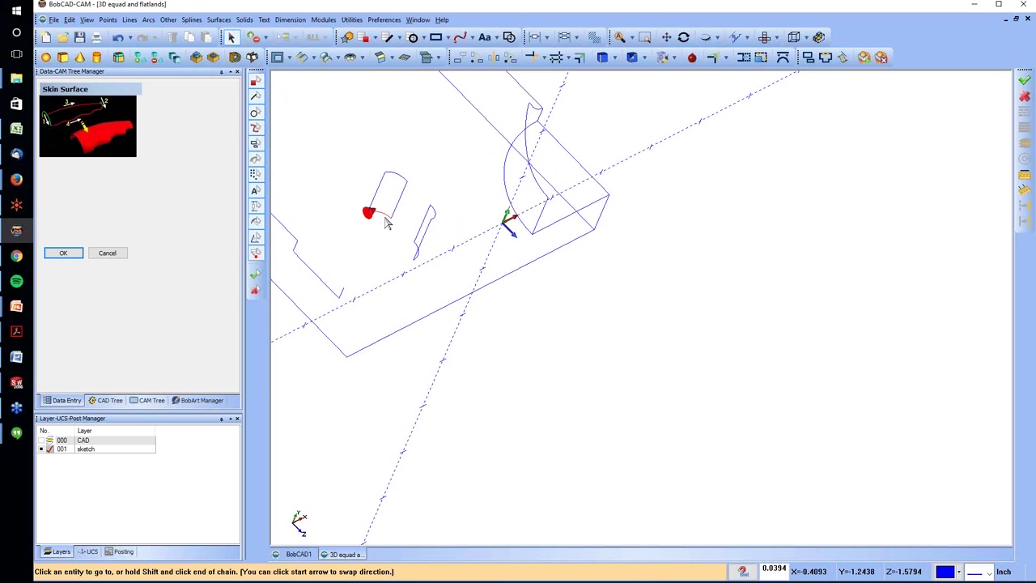
{"action": "left_click", "coordinate": [388, 222]}
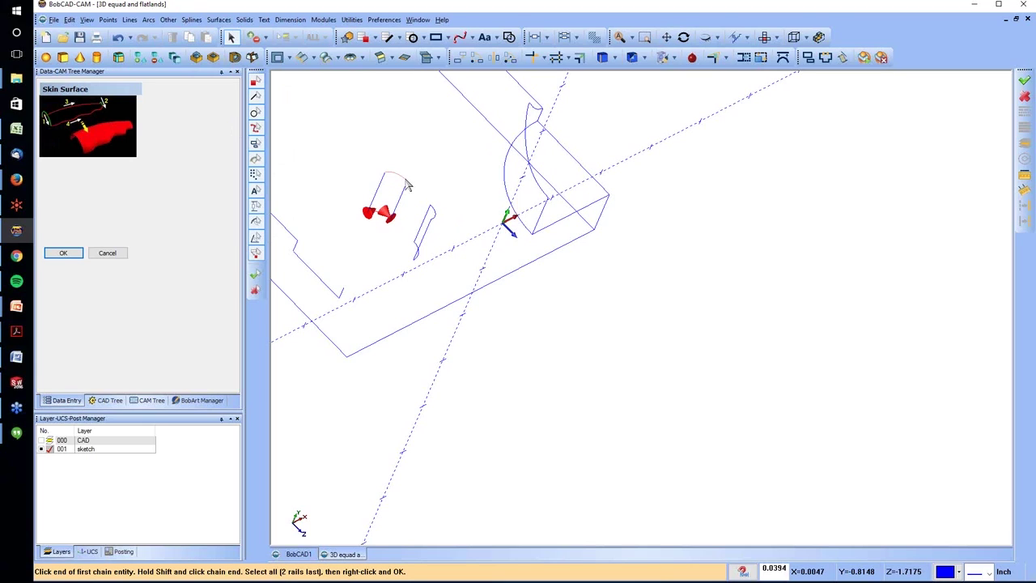
{"action": "left_click", "coordinate": [405, 185]}
{"action": "left_click", "coordinate": [403, 180]}
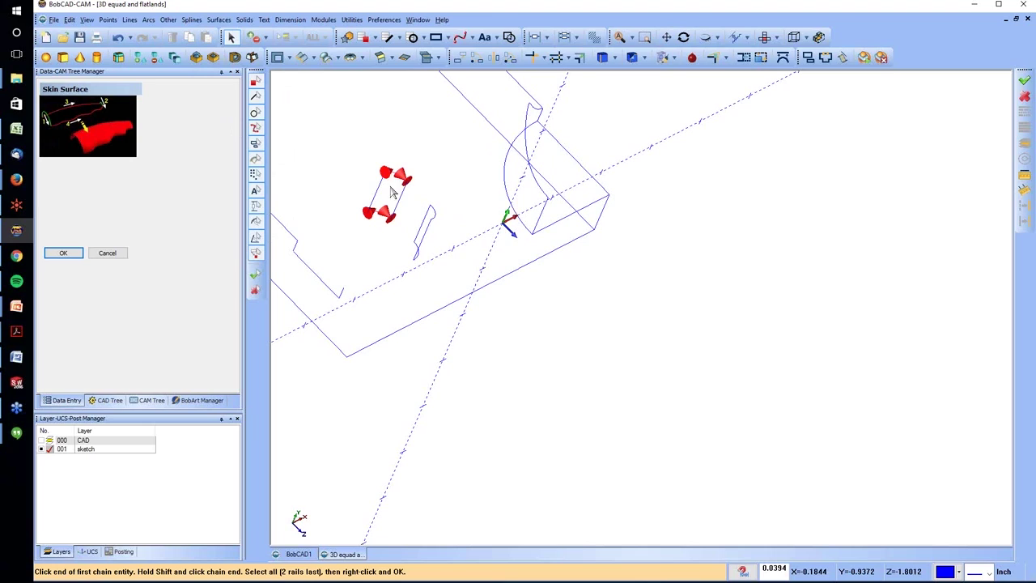
{"action": "left_click", "coordinate": [383, 179]}
{"action": "left_click", "coordinate": [385, 184]}
{"action": "left_click", "coordinate": [406, 193]}
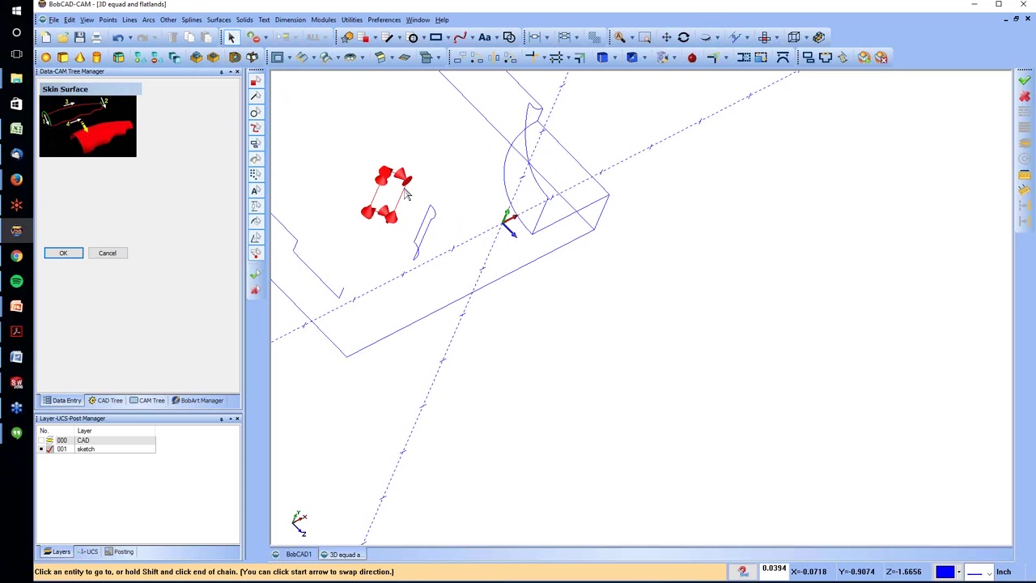
{"action": "right_click", "coordinate": [474, 202]}
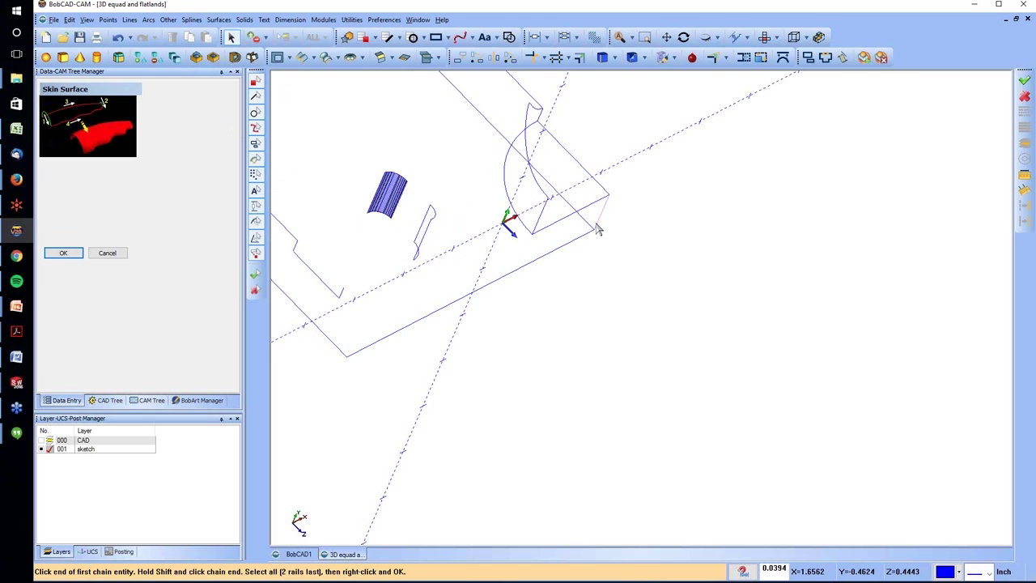
Skin the pocket's opposite rounded corner wall from its two arcs, using the two straight edges as rails.
{"action": "middle_click_drag", "start_coordinate": [419, 238], "coordinate": [467, 317]}
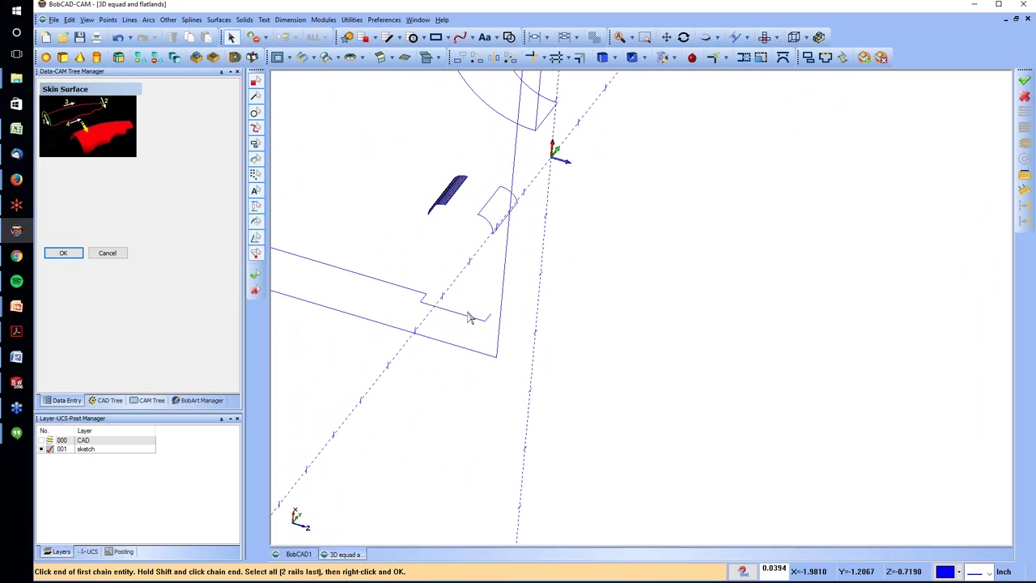
{"action": "left_click", "coordinate": [495, 235]}
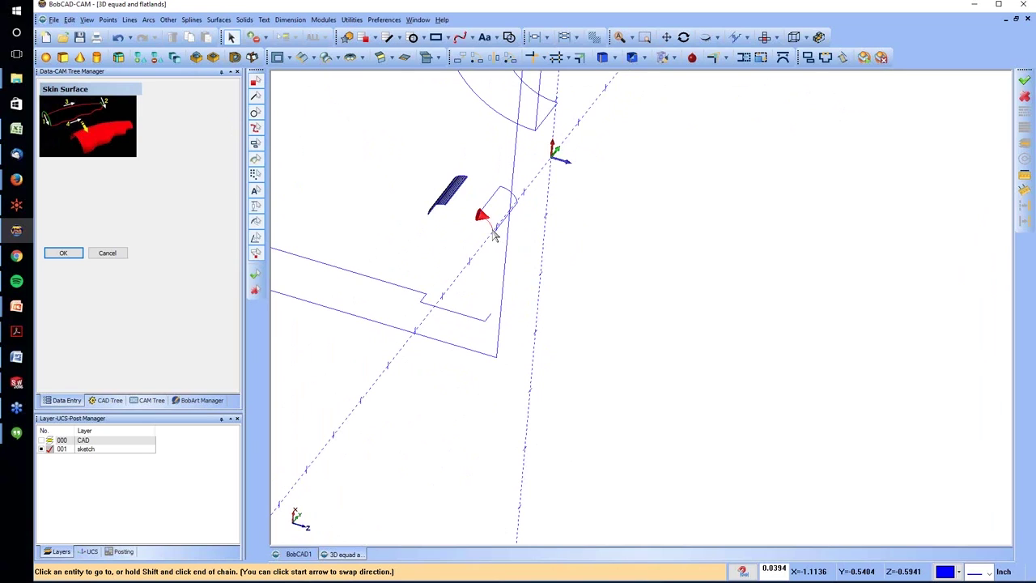
{"action": "left_click", "coordinate": [495, 233]}
{"action": "left_click", "coordinate": [519, 208]}
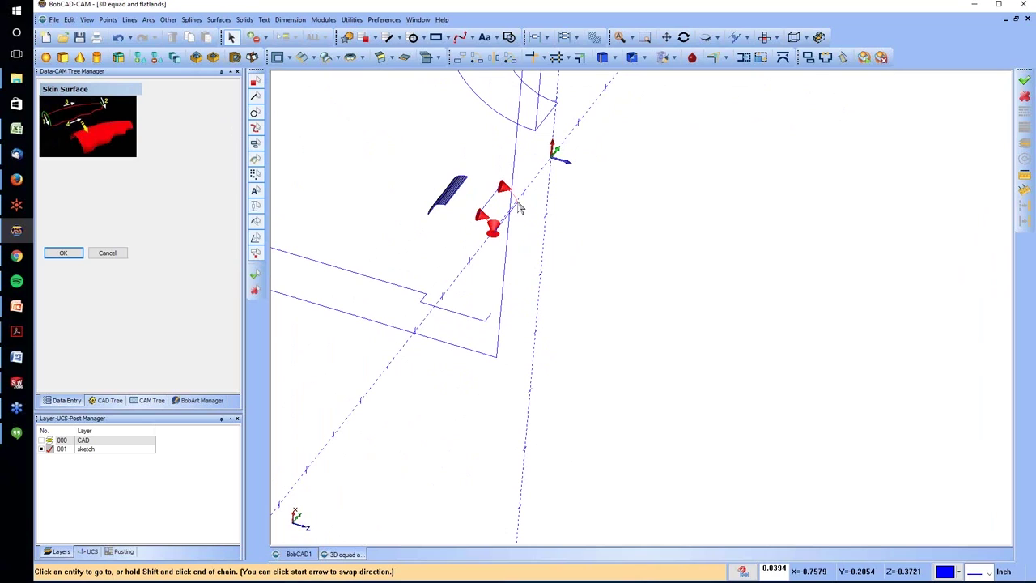
{"action": "left_click", "coordinate": [519, 208]}
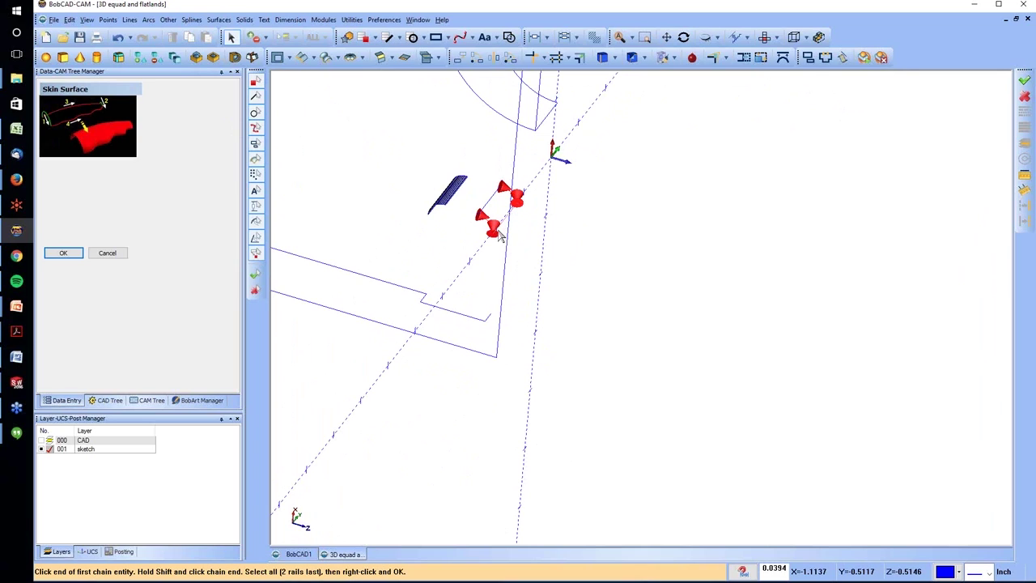
{"action": "left_click", "coordinate": [517, 214]}
{"action": "left_click", "coordinate": [516, 214]}
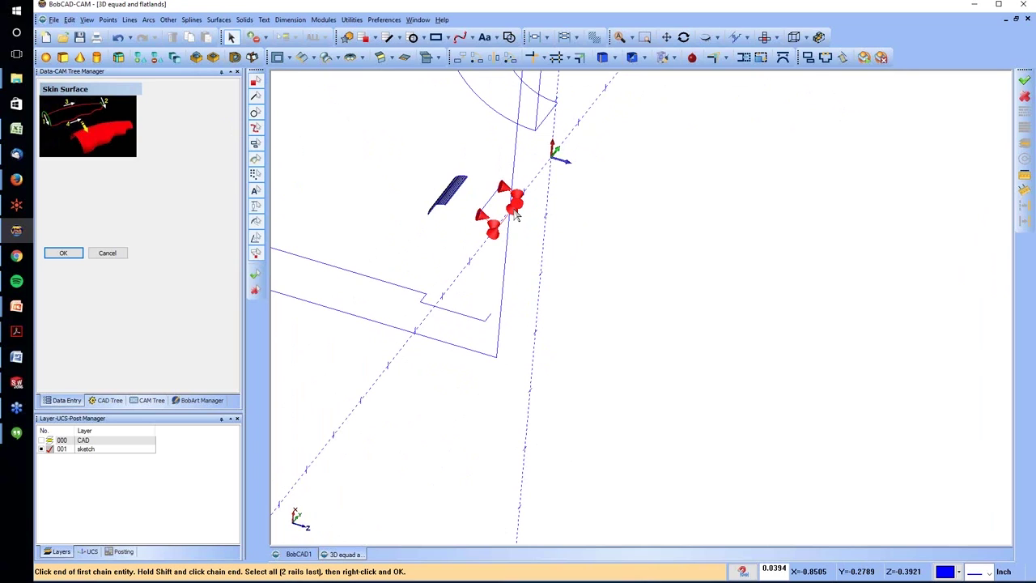
{"action": "left_click", "coordinate": [498, 193]}
{"action": "left_click", "coordinate": [497, 193]}
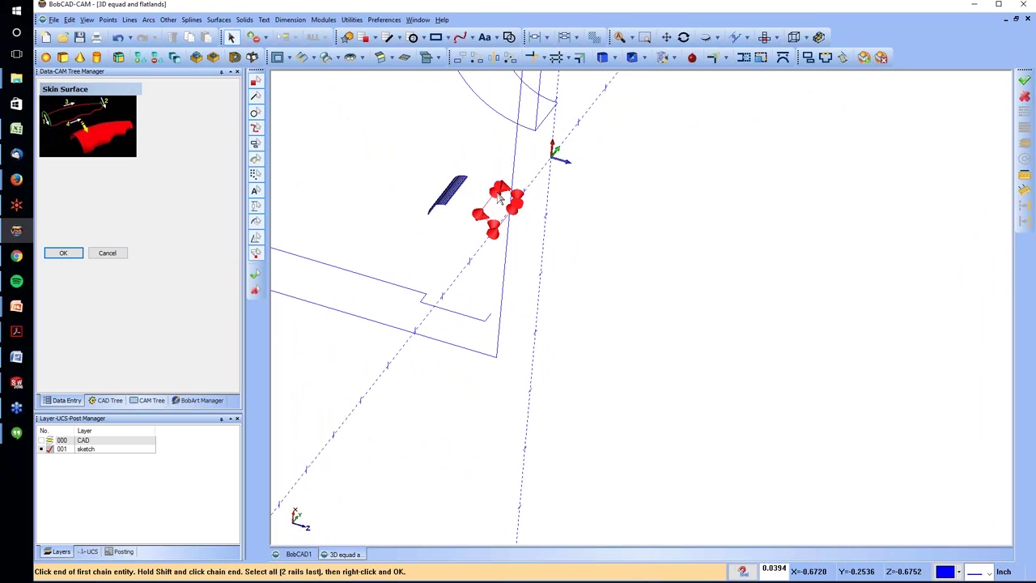
{"action": "right_click", "coordinate": [594, 157]}
Show the CAD layer and examine how the two new skin surfaces fit the pocket of the original part.
{"action": "middle_click_drag", "start_coordinate": [542, 204], "coordinate": [327, 239]}
{"action": "left_click", "coordinate": [42, 440]}
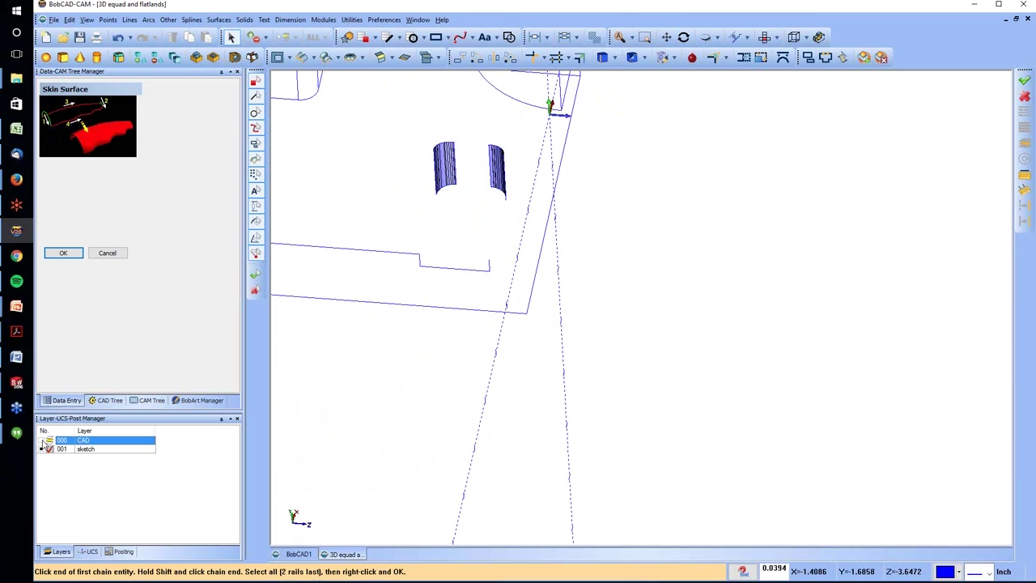
{"action": "mouse_move", "coordinate": [421, 162]}
{"action": "middle_mouse_down"}
{"action": "mouse_move", "coordinate": [457, 172]}
{"action": "mouse_move", "coordinate": [465, 234]}
{"action": "middle_mouse_up"}
{"action": "middle_click_drag", "start_coordinate": [462, 207], "coordinate": [454, 200]}
{"action": "scroll", "coordinate": [451, 214], "scroll_direction": "down", "scroll_amount": 5}
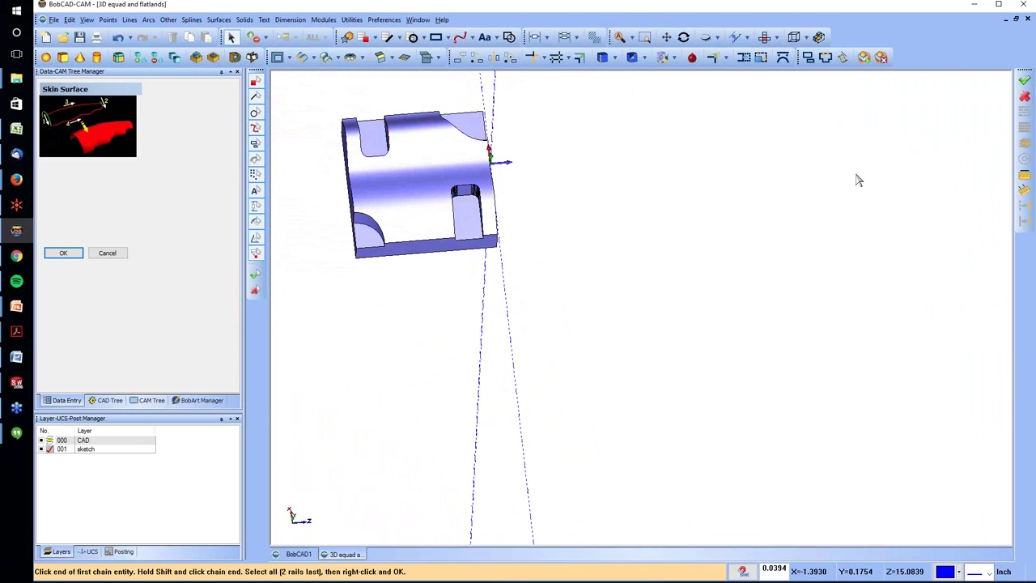
{"action": "key", "text": "alt+Tab"}
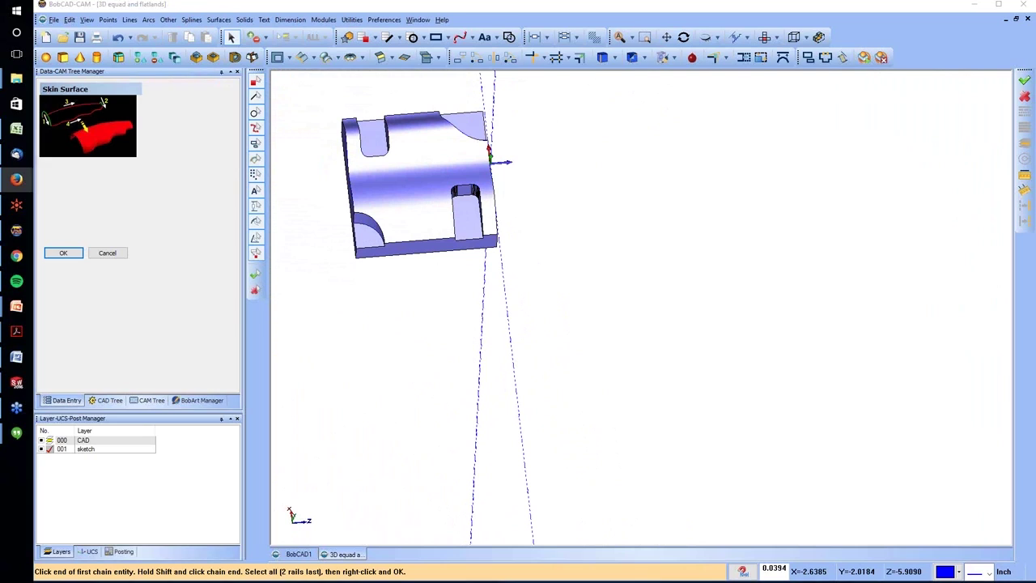
{"action": "key", "text": "alt+Tab"}
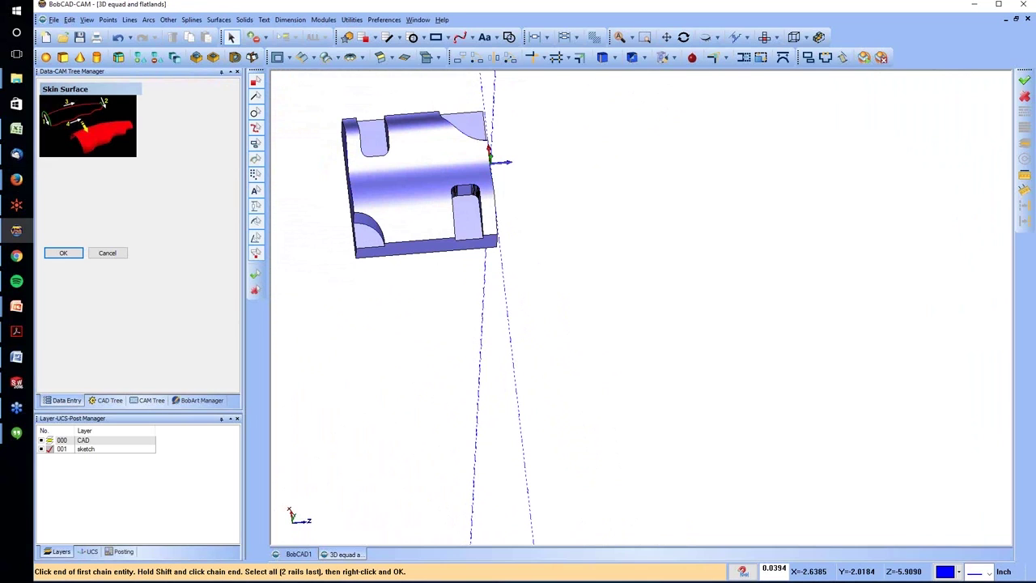
{"action": "key", "text": "alt+Tab"}
{"action": "key", "text": "alt+Tab"}
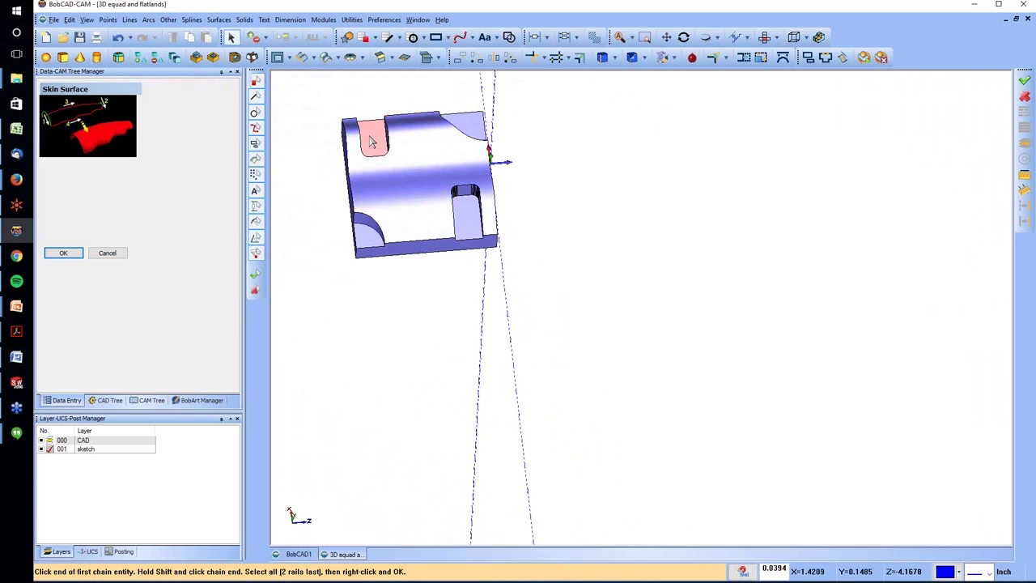
Hide the CAD layer and measure between the short vertical corner edge and the long bottom edge on the part's far side.
{"action": "left_click", "coordinate": [43, 440]}
{"action": "middle_click_drag", "start_coordinate": [283, 356], "coordinate": [353, 274]}
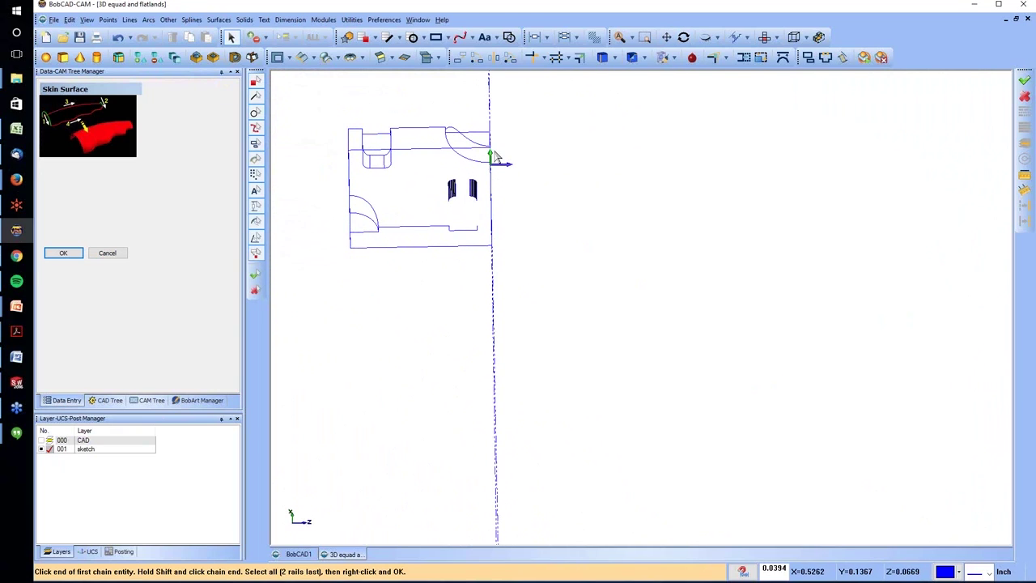
{"action": "right_click", "coordinate": [340, 169]}
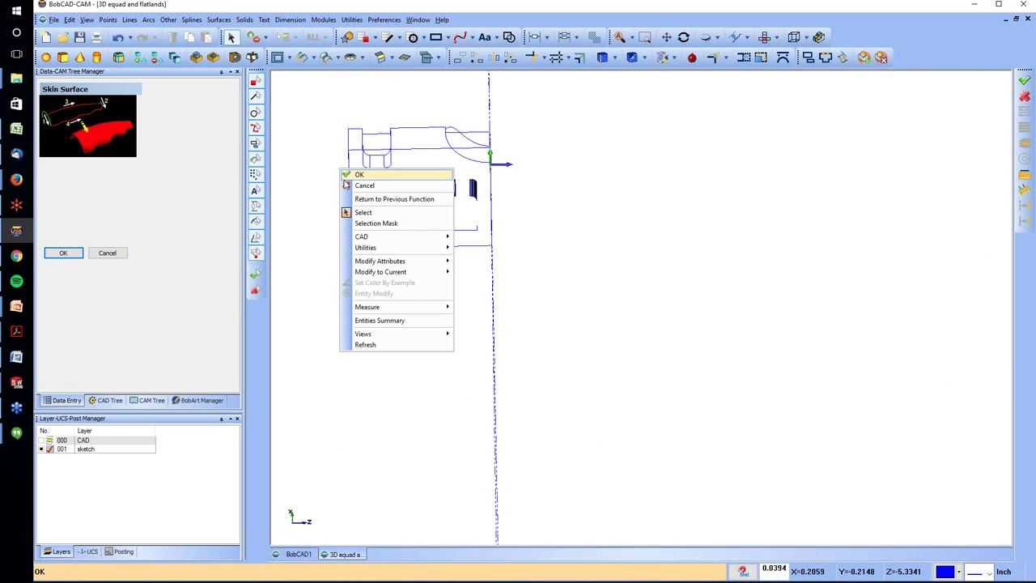
{"action": "mouse_move", "coordinate": [397, 308]}
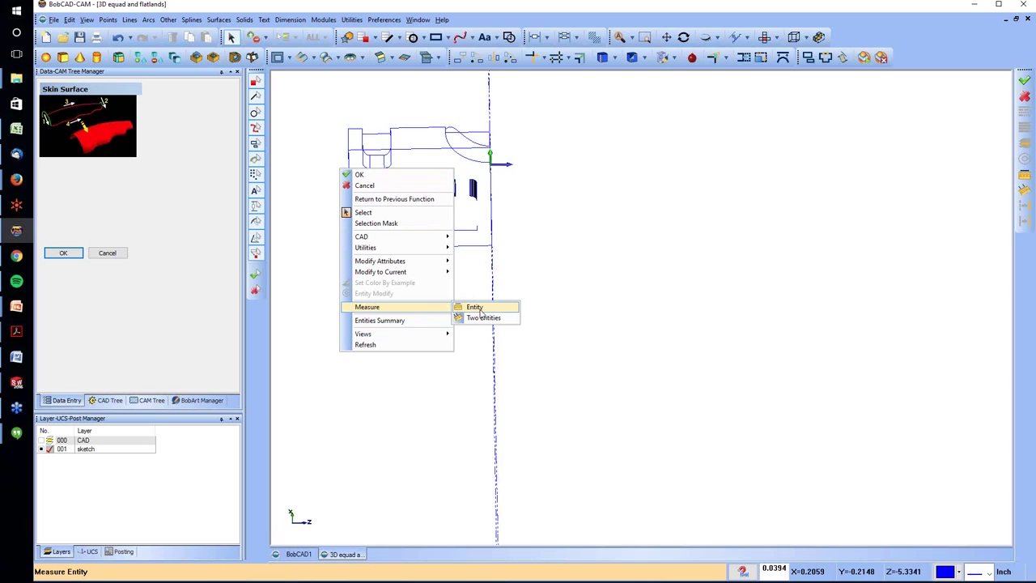
{"action": "left_click", "coordinate": [483, 318]}
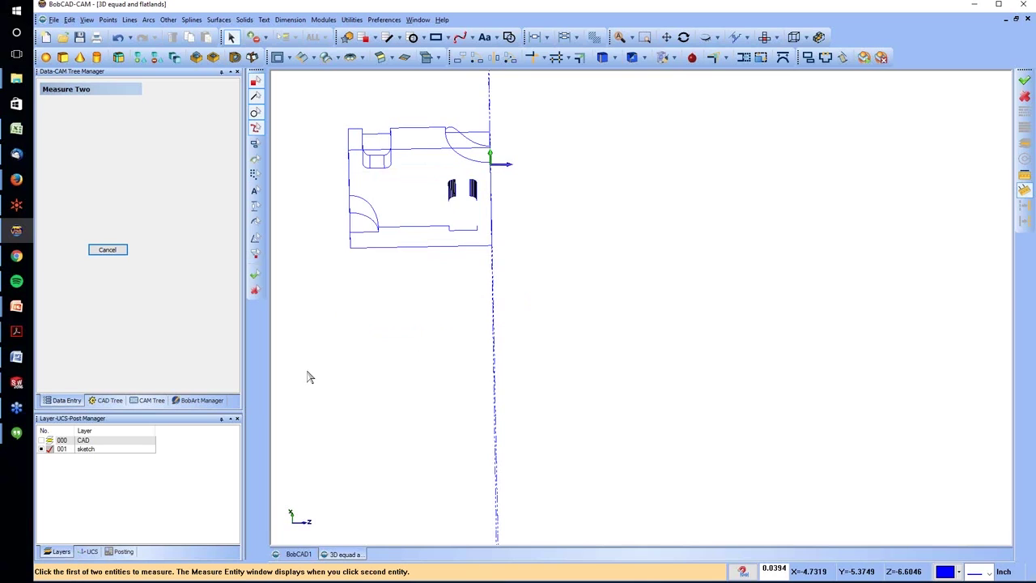
{"action": "left_click", "coordinate": [351, 242]}
{"action": "left_click", "coordinate": [444, 148]}
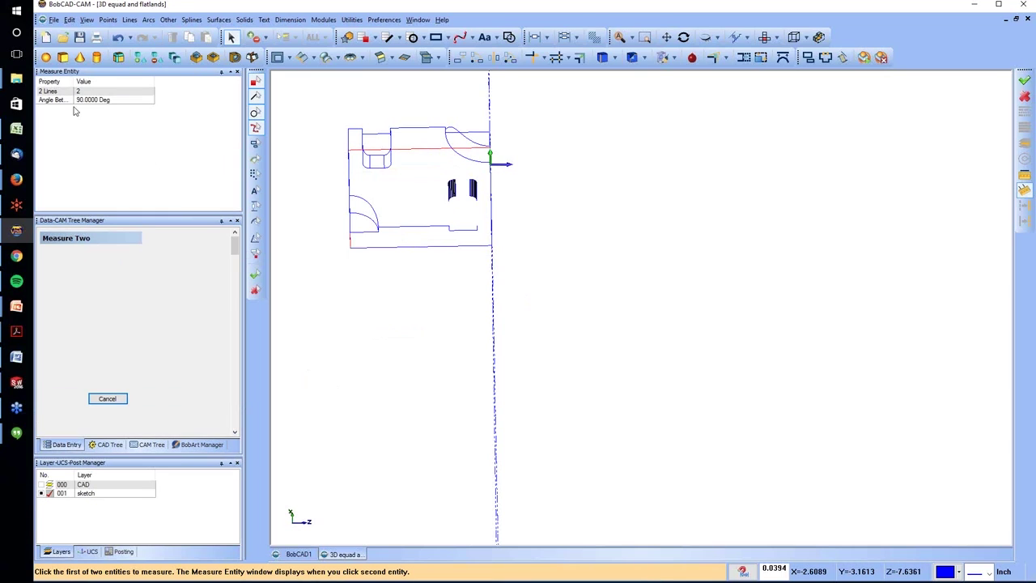
Measure the distance between the two parallel bottom edges on opposite sides of the part, and close the measurement results.
{"action": "middle_click_drag", "start_coordinate": [421, 252], "coordinate": [446, 270]}
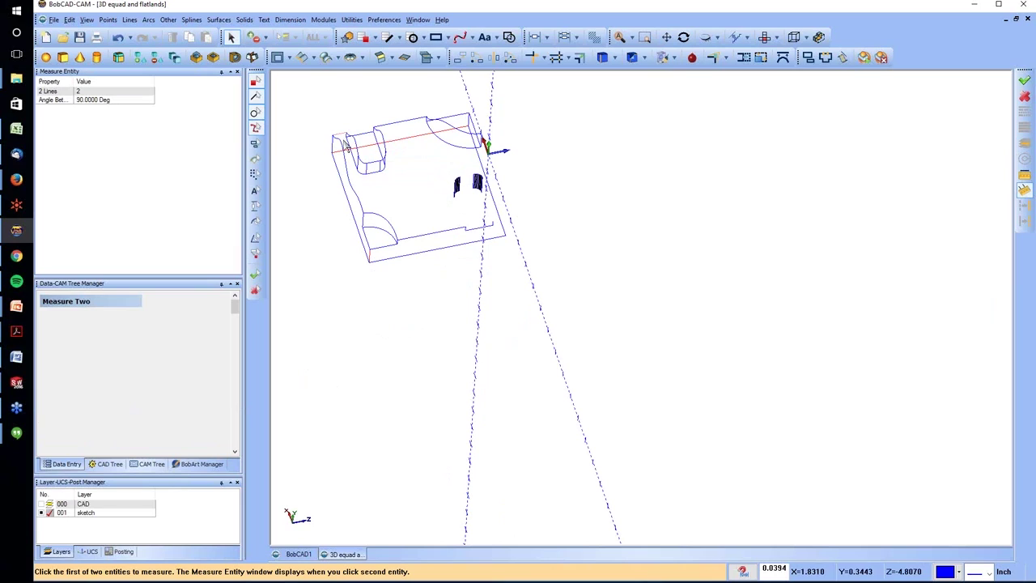
{"action": "left_click", "coordinate": [371, 253]}
{"action": "left_click", "coordinate": [394, 258]}
{"action": "left_click", "coordinate": [364, 242]}
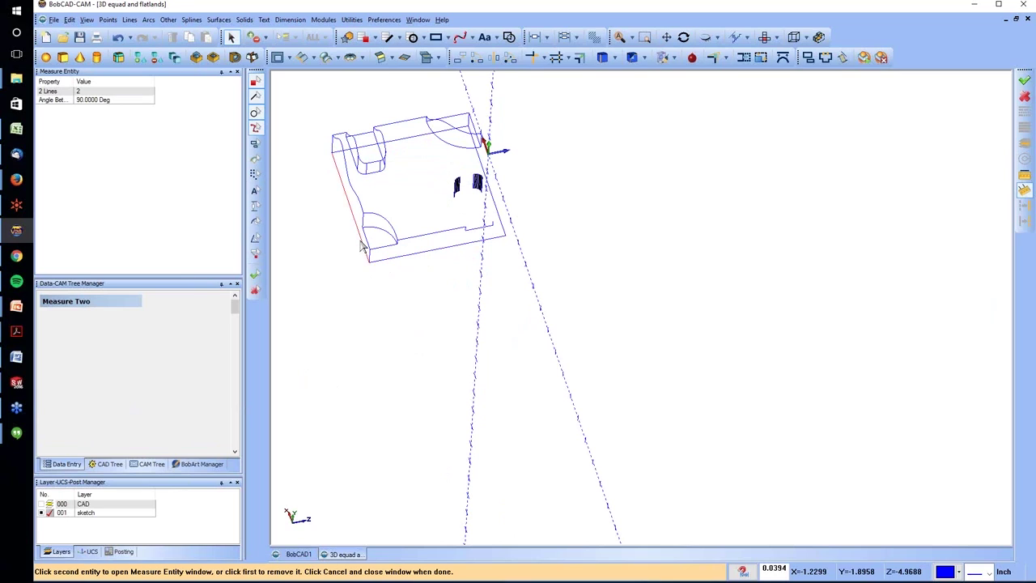
{"action": "left_click", "coordinate": [370, 255]}
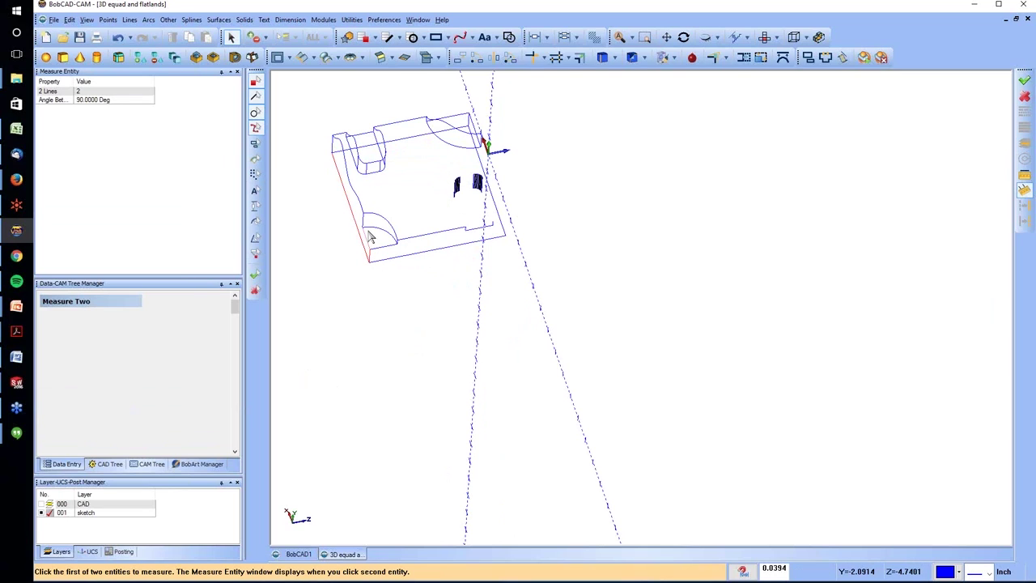
{"action": "left_click", "coordinate": [368, 262]}
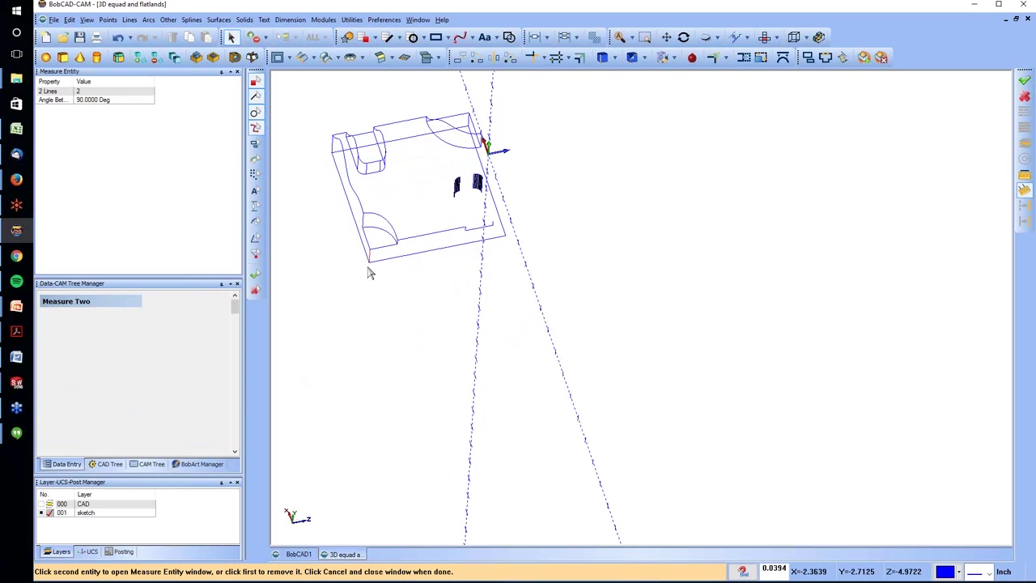
{"action": "left_click", "coordinate": [360, 235]}
{"action": "left_click", "coordinate": [362, 253]}
{"action": "left_click", "coordinate": [487, 178]}
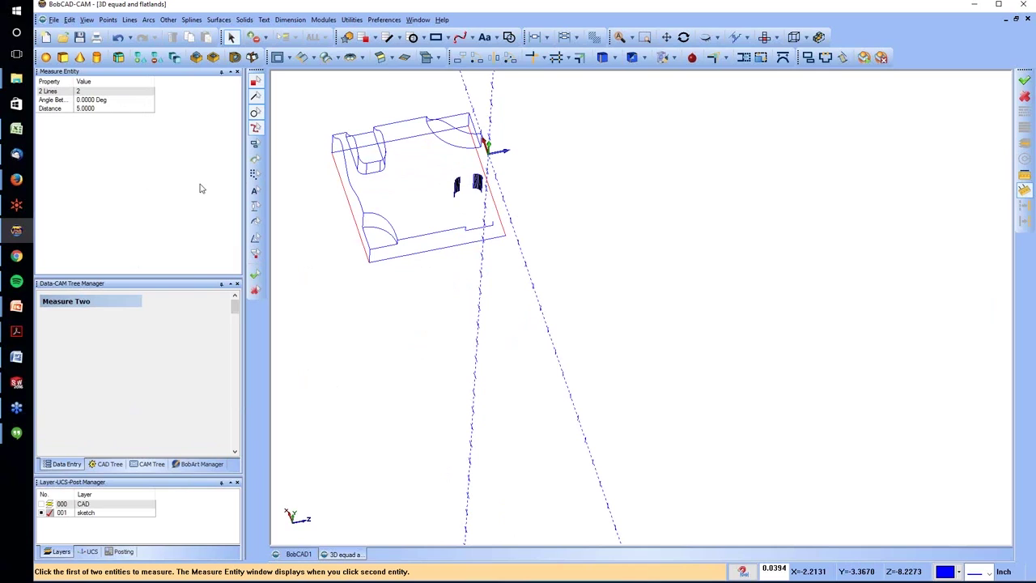
{"action": "left_click", "coordinate": [237, 72]}
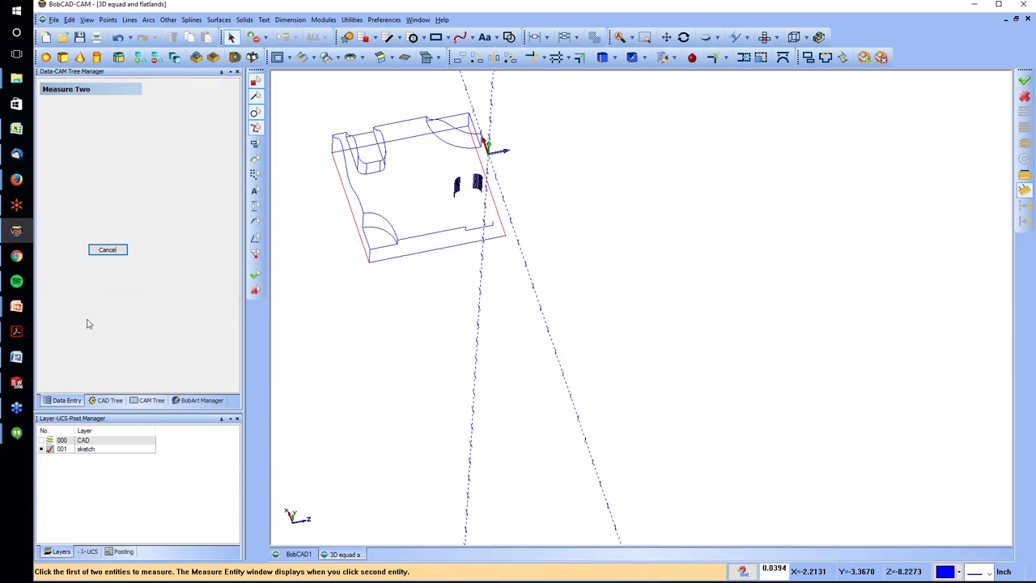
Review the entities summary for the drawing's entity quantities and overall X, Y and Z bounds, and close it.
{"action": "right_click", "coordinate": [310, 257]}
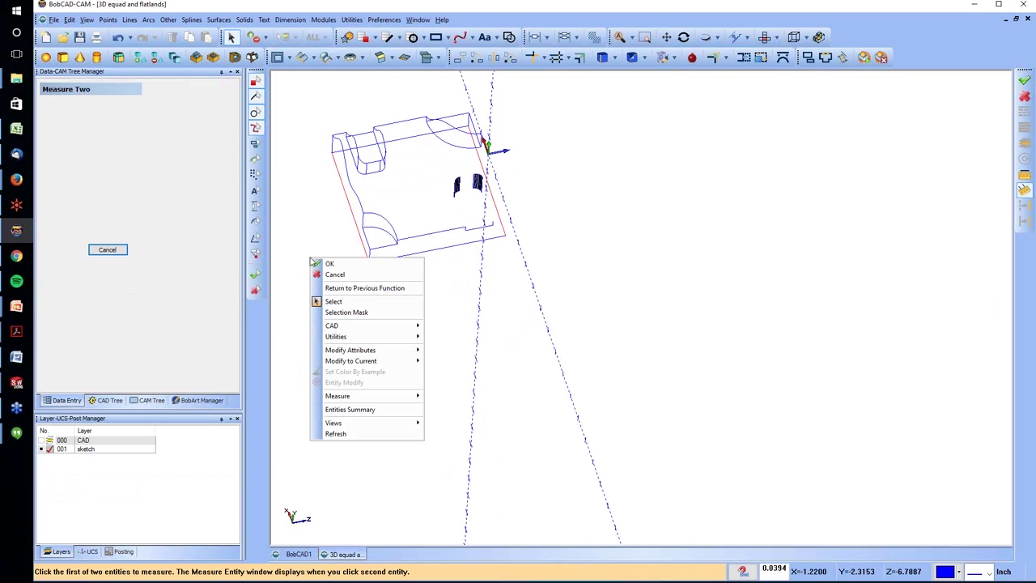
{"action": "left_click", "coordinate": [360, 410]}
{"action": "left_click_drag", "start_coordinate": [512, 147], "coordinate": [488, 150]}
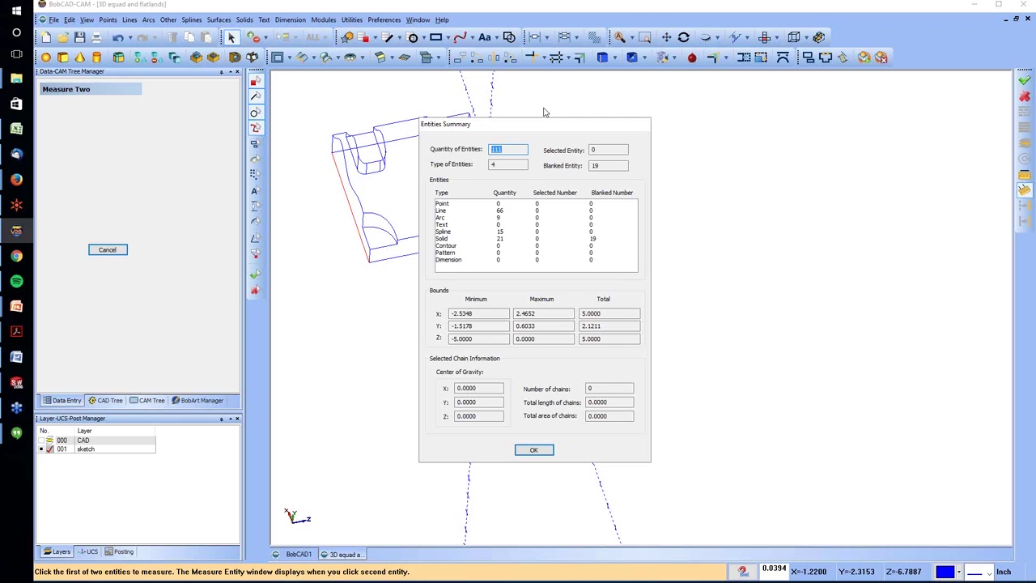
{"action": "left_click_drag", "start_coordinate": [534, 128], "coordinate": [682, 101]}
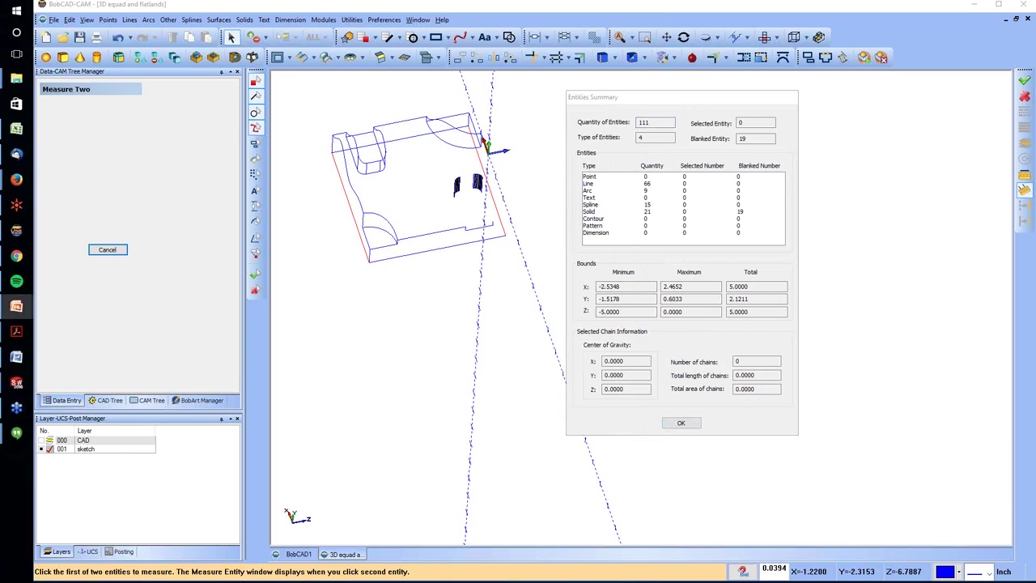
{"action": "left_click", "coordinate": [679, 422]}
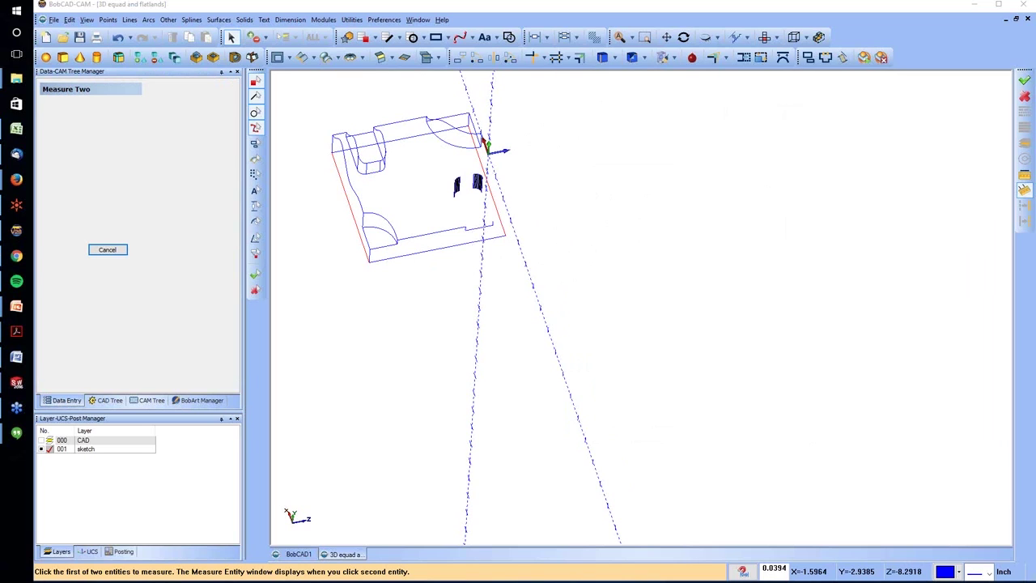
{"action": "left_click_drag", "start_coordinate": [563, 122], "coordinate": [0, 218]}
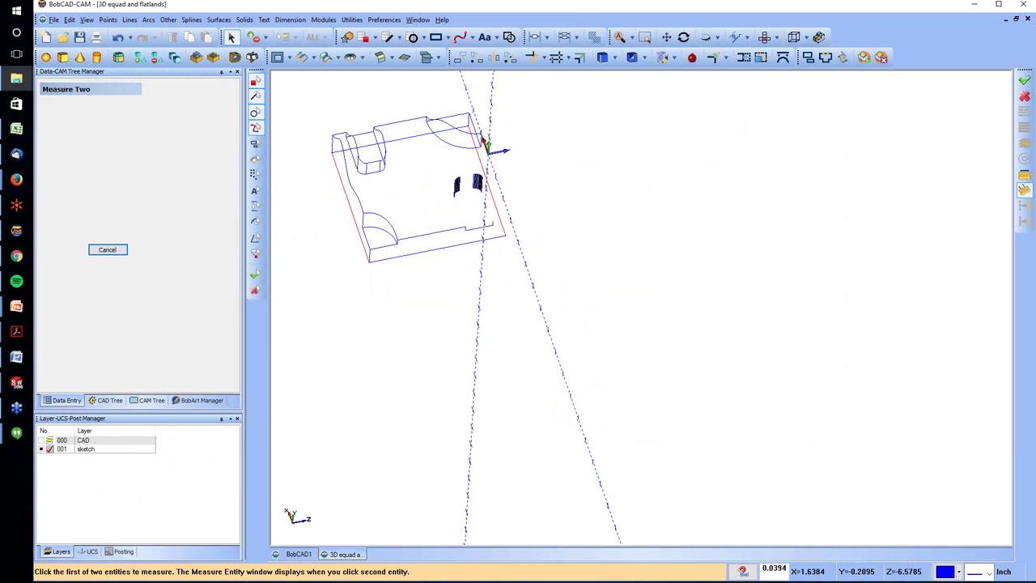
Open the Example 2 pocketing file and define its solid plate as the workpiece of a milling job on the BC_3x_Mill machine.
{"action": "left_click_drag", "start_coordinate": [0, 366], "coordinate": [496, 283]}
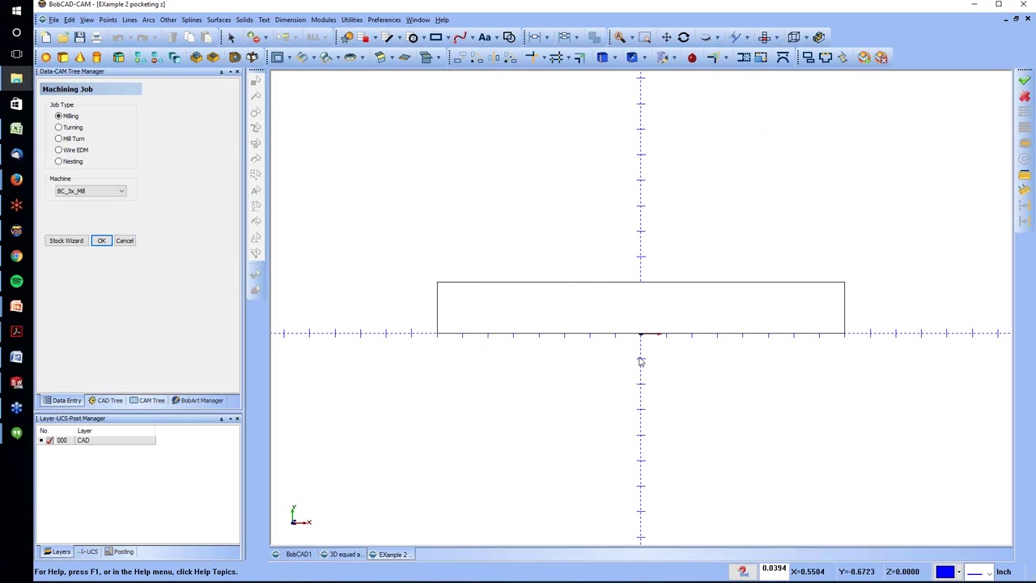
{"action": "middle_click_drag", "start_coordinate": [680, 291], "coordinate": [485, 279]}
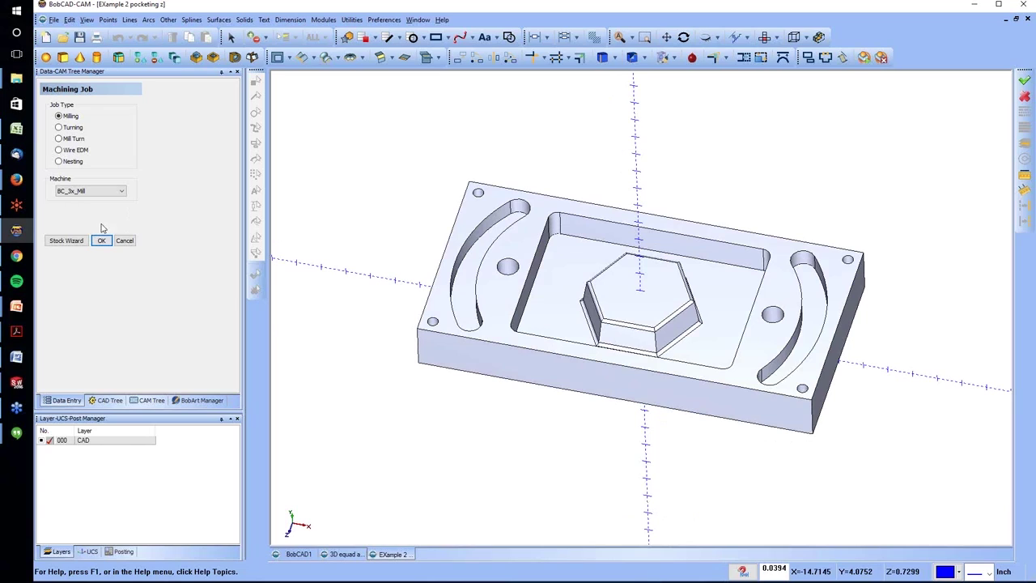
{"action": "left_click", "coordinate": [69, 240]}
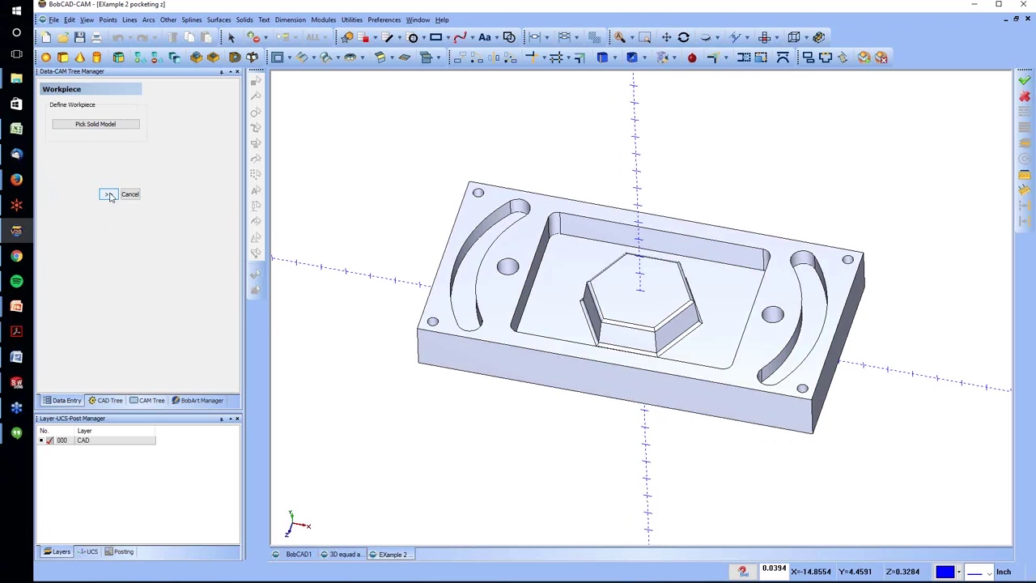
{"action": "left_click", "coordinate": [95, 124]}
{"action": "left_click", "coordinate": [513, 318]}
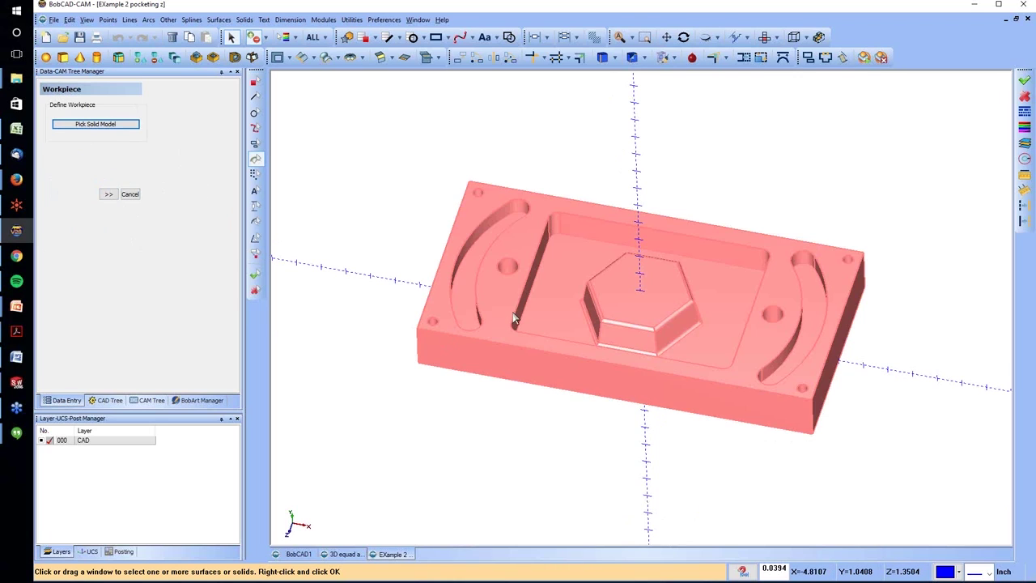
{"action": "right_click", "coordinate": [333, 278]}
{"action": "left_click", "coordinate": [364, 279]}
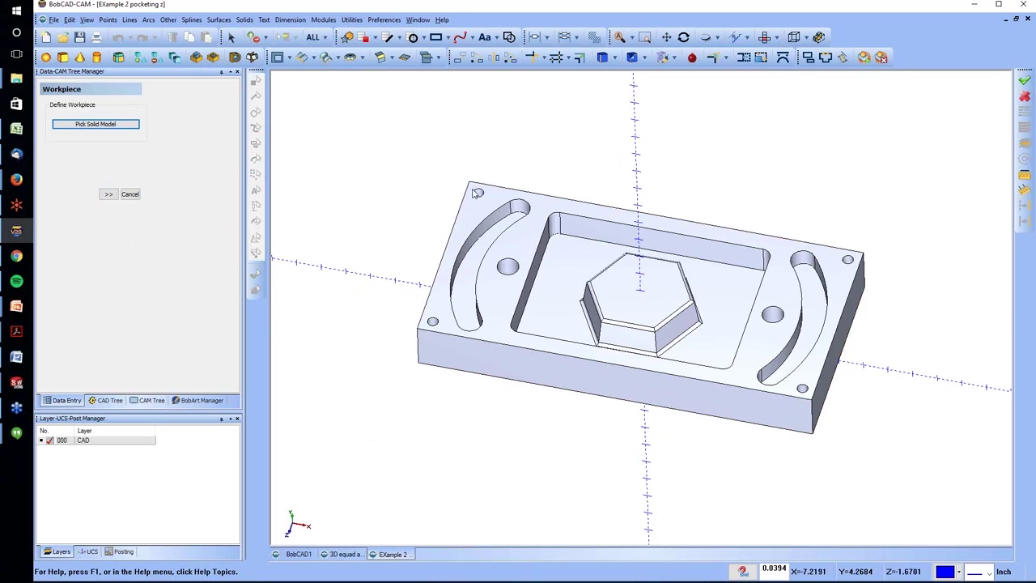
Define rectangular stock from an automatic bounding box of the workspace with zero offsets.
{"action": "left_click", "coordinate": [105, 195]}
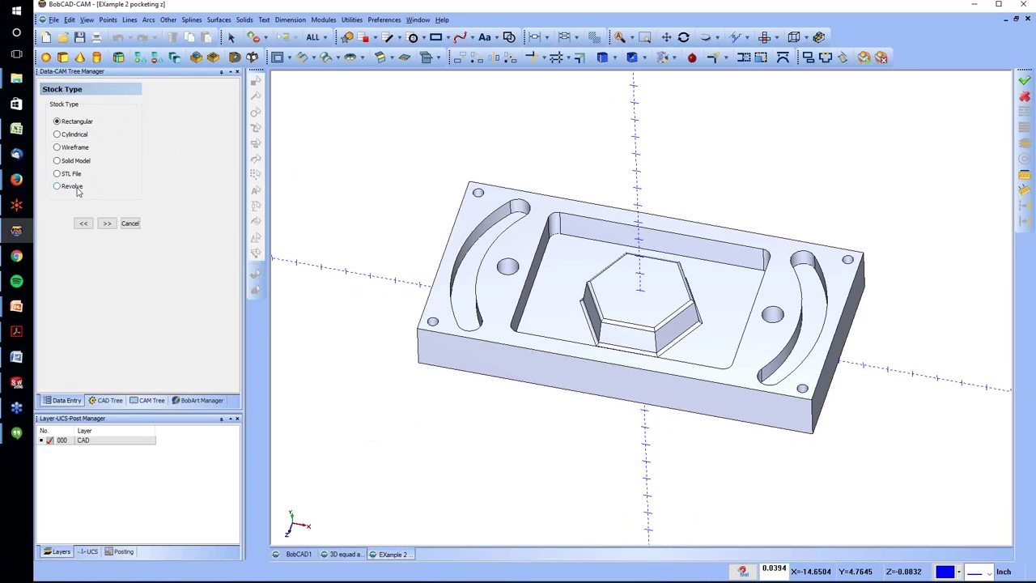
{"action": "left_click", "coordinate": [107, 223]}
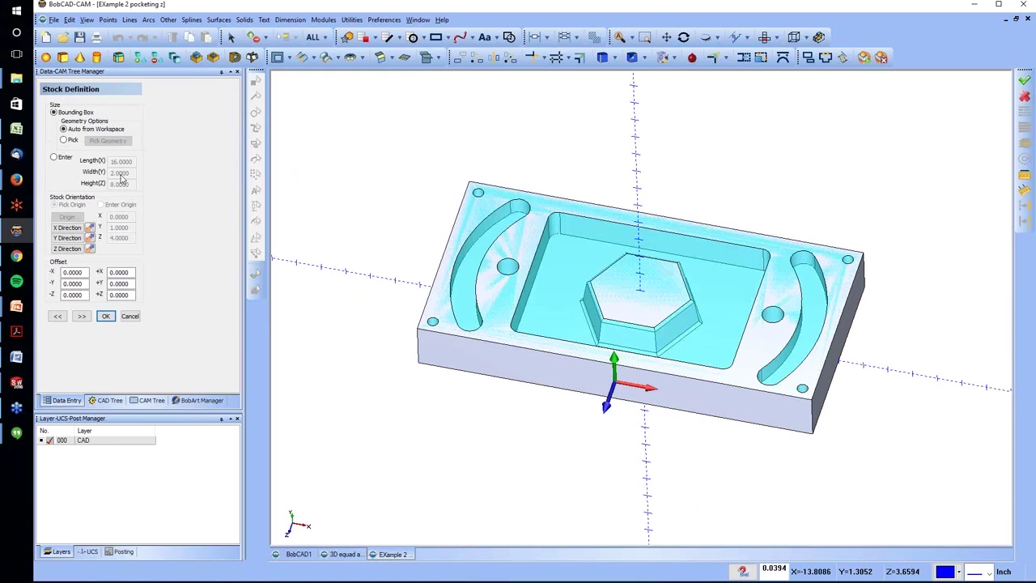
{"action": "left_click", "coordinate": [81, 316]}
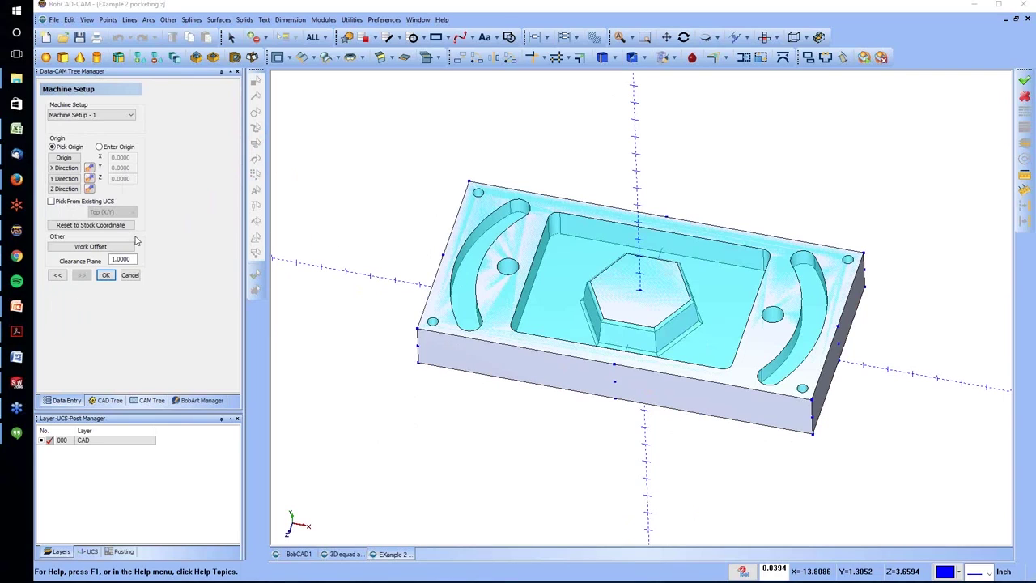
Set the machining origin at the hexagonal boss's top centre, align Y to the plate's short edge and X to the front face, and reverse Y.
{"action": "left_click", "coordinate": [70, 159]}
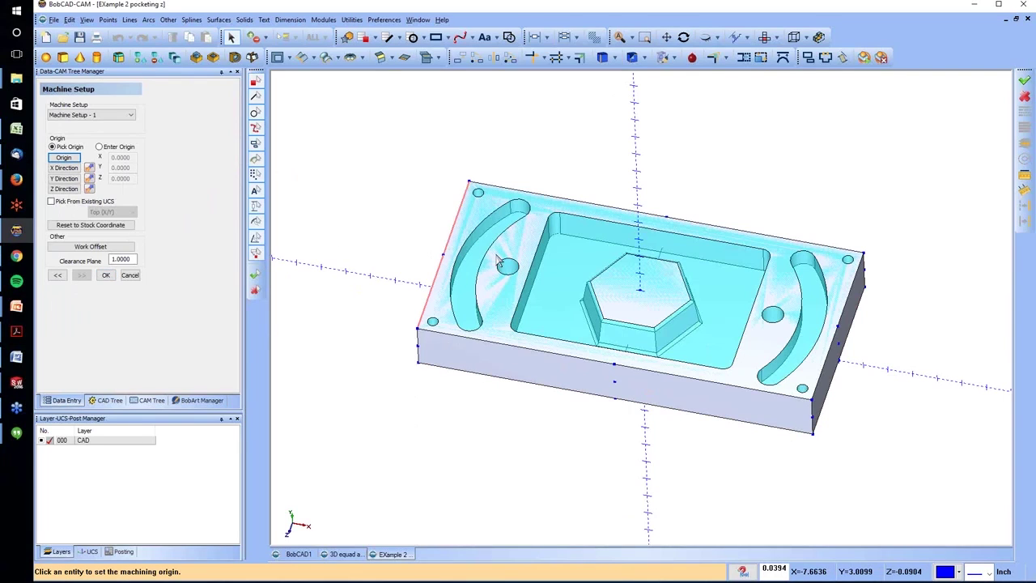
{"action": "left_click", "coordinate": [644, 295]}
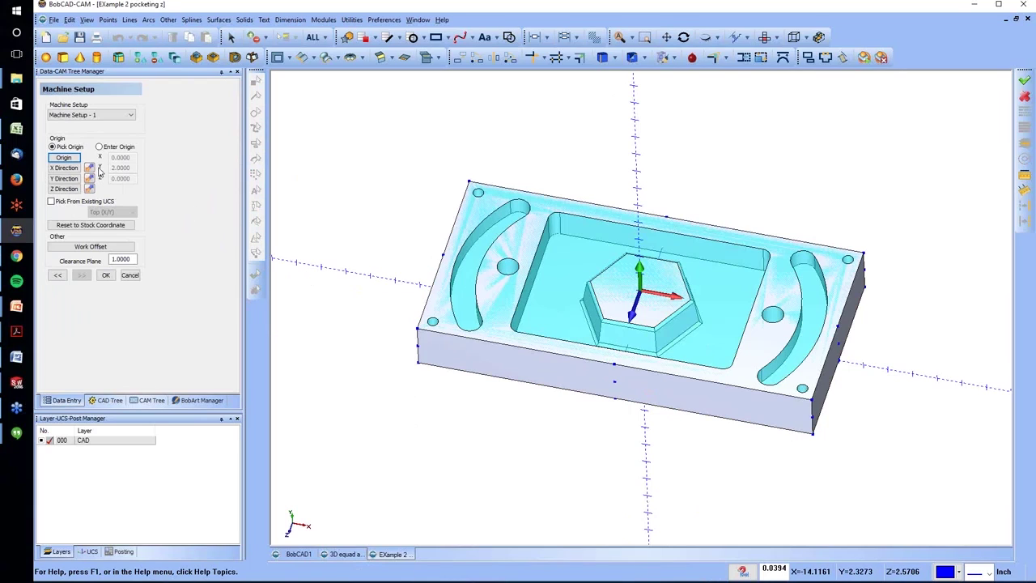
{"action": "left_click", "coordinate": [64, 178]}
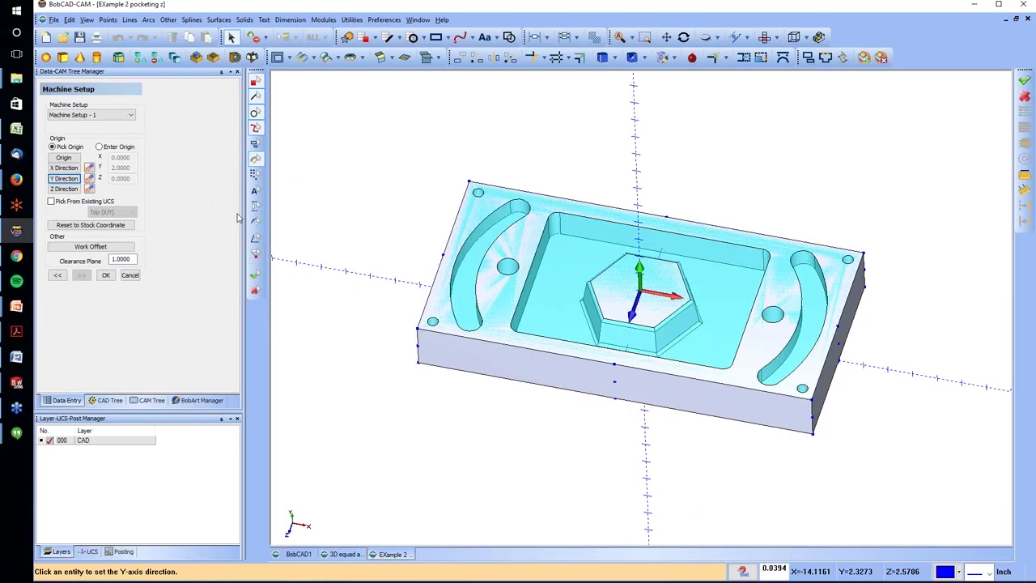
{"action": "left_click", "coordinate": [453, 235]}
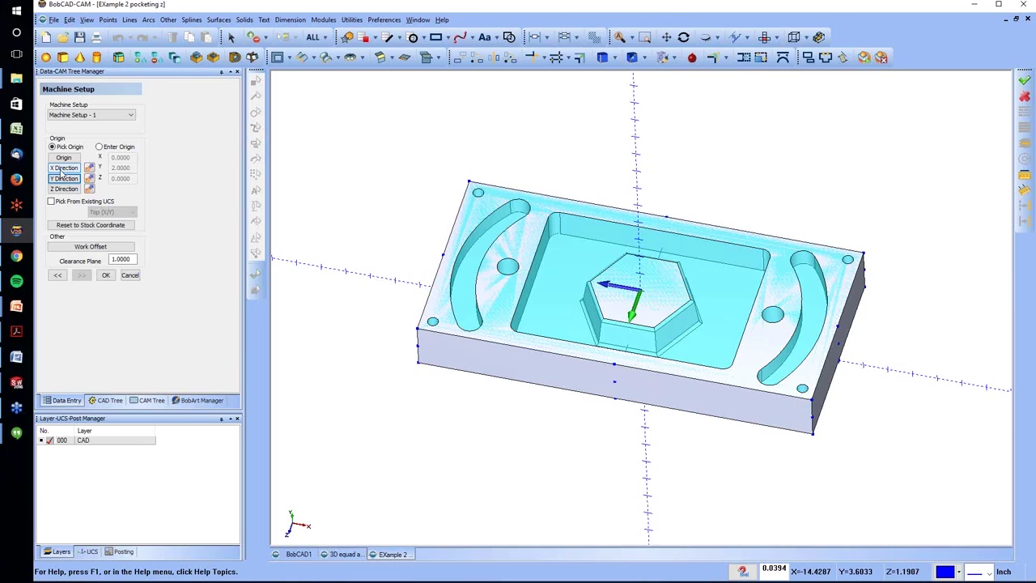
{"action": "left_click", "coordinate": [63, 167]}
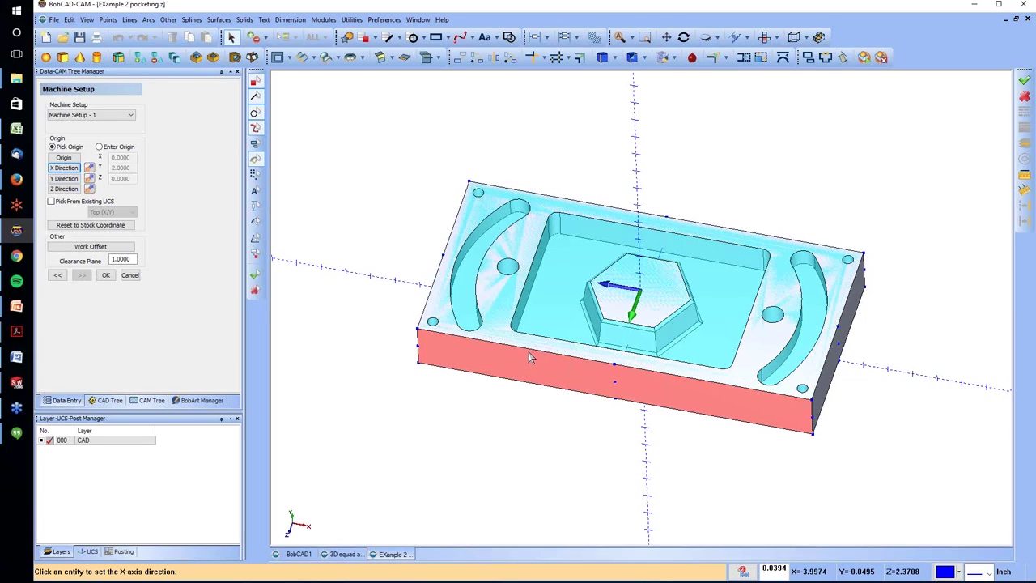
{"action": "left_click", "coordinate": [530, 356]}
{"action": "left_click", "coordinate": [89, 178]}
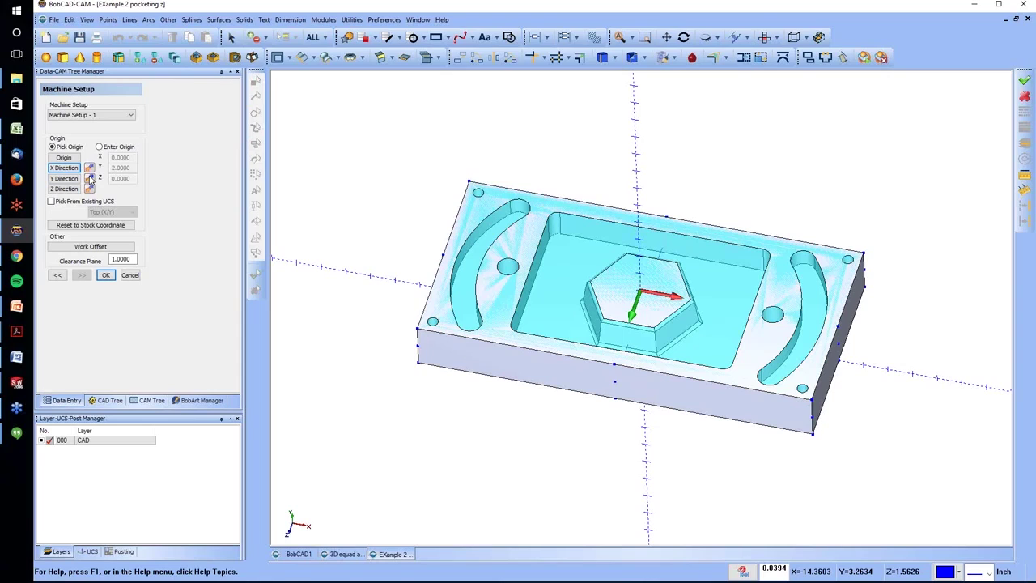
{"action": "left_click", "coordinate": [106, 276]}
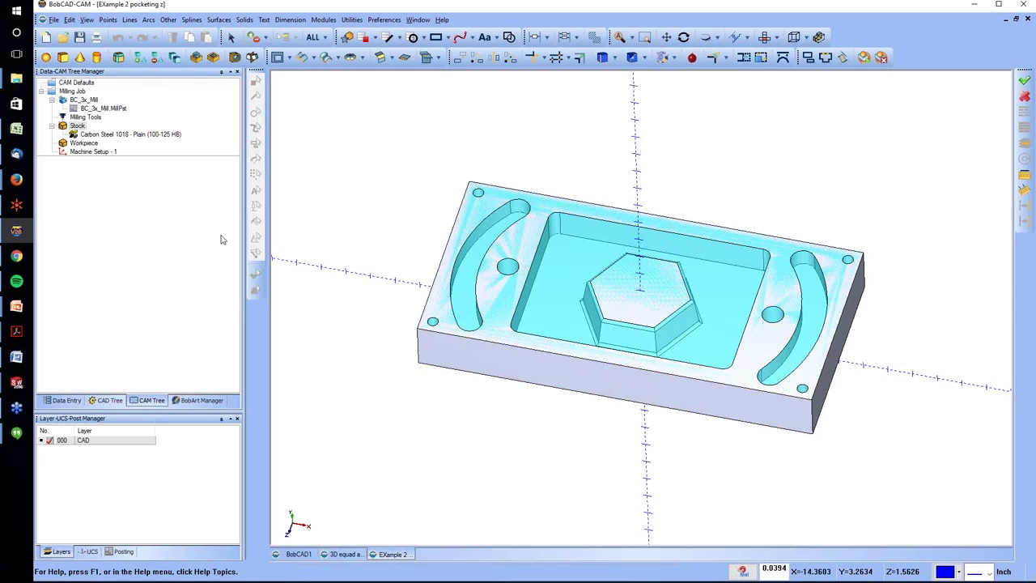
Blank the stock of the milling job so only the part model is displayed.
{"action": "left_click", "coordinate": [81, 127]}
{"action": "right_click", "coordinate": [81, 127]}
{"action": "left_click", "coordinate": [129, 169]}
Add a Mill Drill Hole feature to Machine Setup - 1 and pick the two corner holes and the larger hole at one end of the plate.
{"action": "left_click", "coordinate": [85, 152]}
{"action": "right_click", "coordinate": [89, 153]}
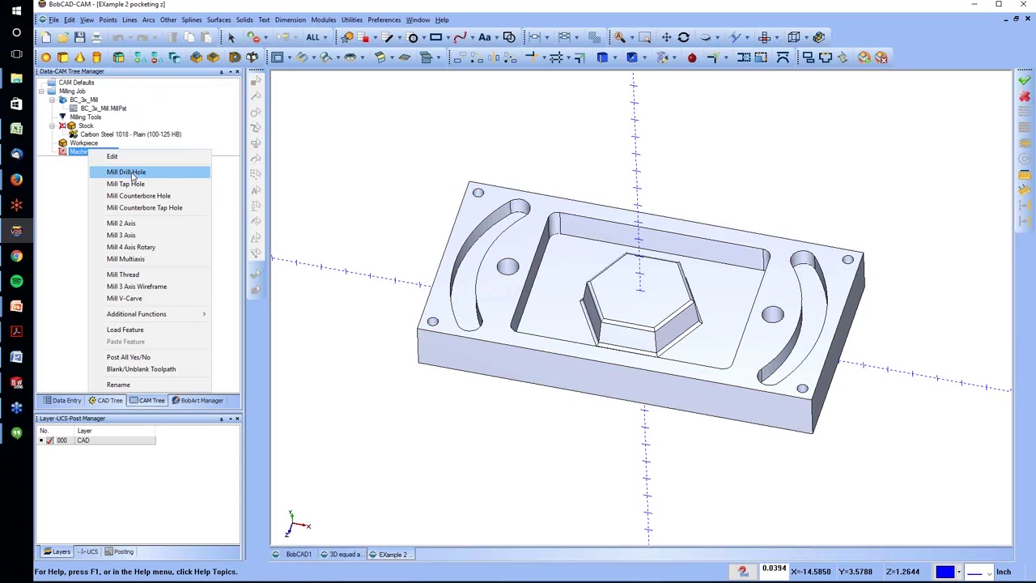
{"action": "left_click", "coordinate": [126, 172]}
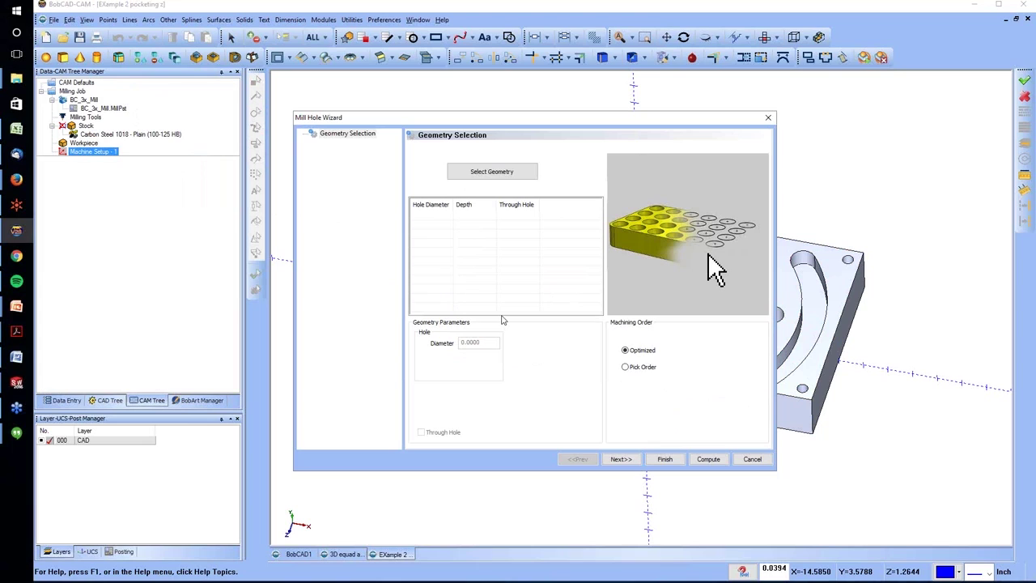
{"action": "left_click", "coordinate": [483, 173]}
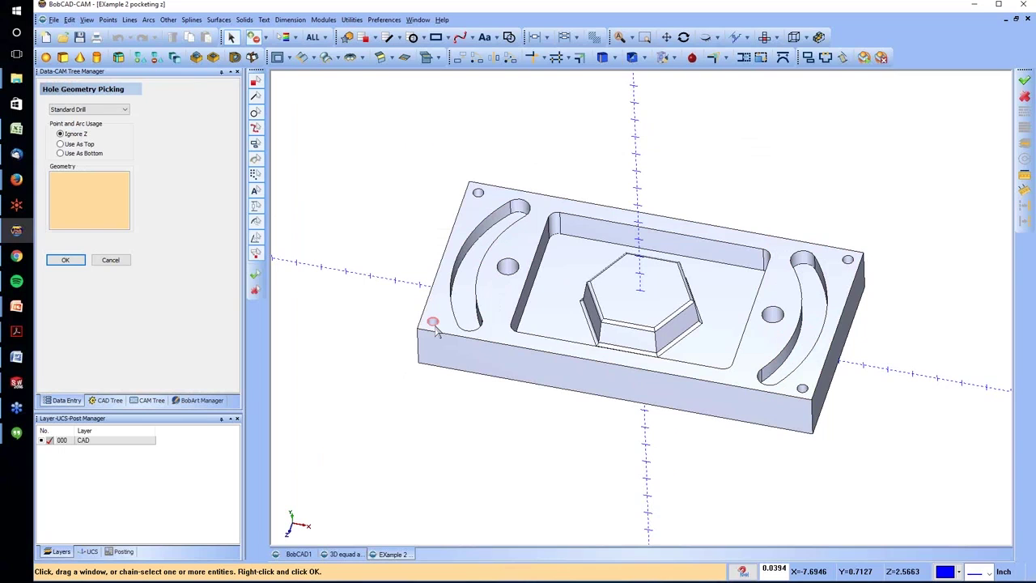
{"action": "scroll", "coordinate": [433, 324], "scroll_direction": "up", "scroll_amount": 4}
{"action": "left_click", "coordinate": [433, 325]}
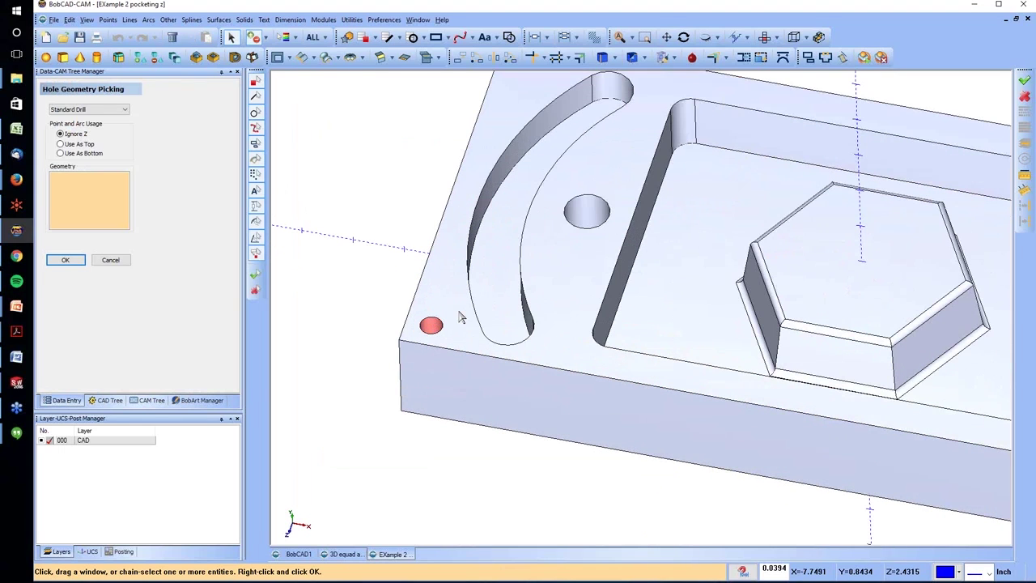
{"action": "scroll", "coordinate": [574, 212], "scroll_direction": "down", "scroll_amount": 4}
{"action": "left_click", "coordinate": [593, 211]}
{"action": "scroll", "coordinate": [591, 215], "scroll_direction": "up", "scroll_amount": 3}
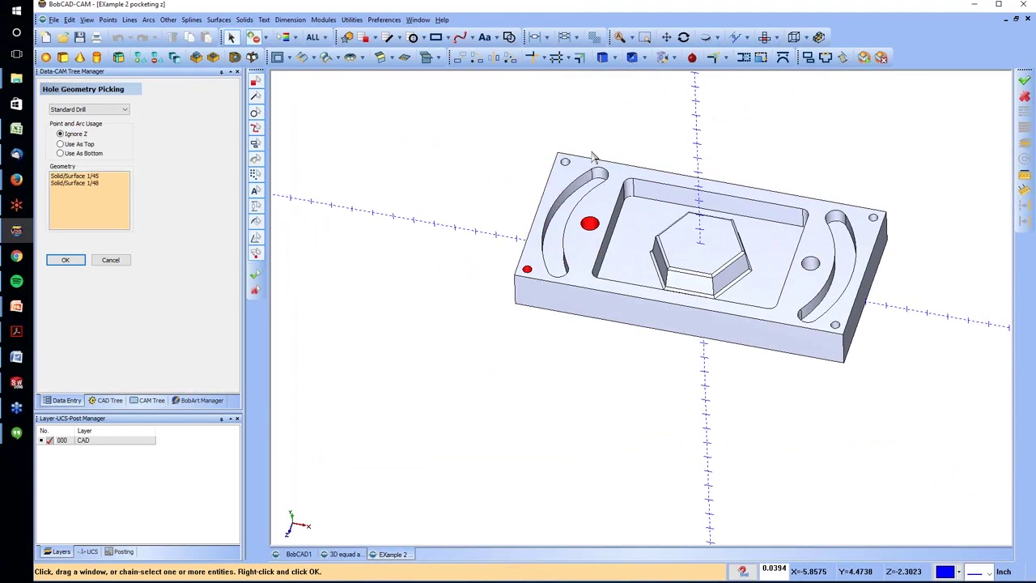
{"action": "scroll", "coordinate": [635, 217], "scroll_direction": "down", "scroll_amount": 6}
{"action": "left_click", "coordinate": [639, 216]}
Add the two corner holes and the larger hole at the plate's opposite end, and accept the hole geometry.
{"action": "scroll", "coordinate": [688, 226], "scroll_direction": "up", "scroll_amount": 6}
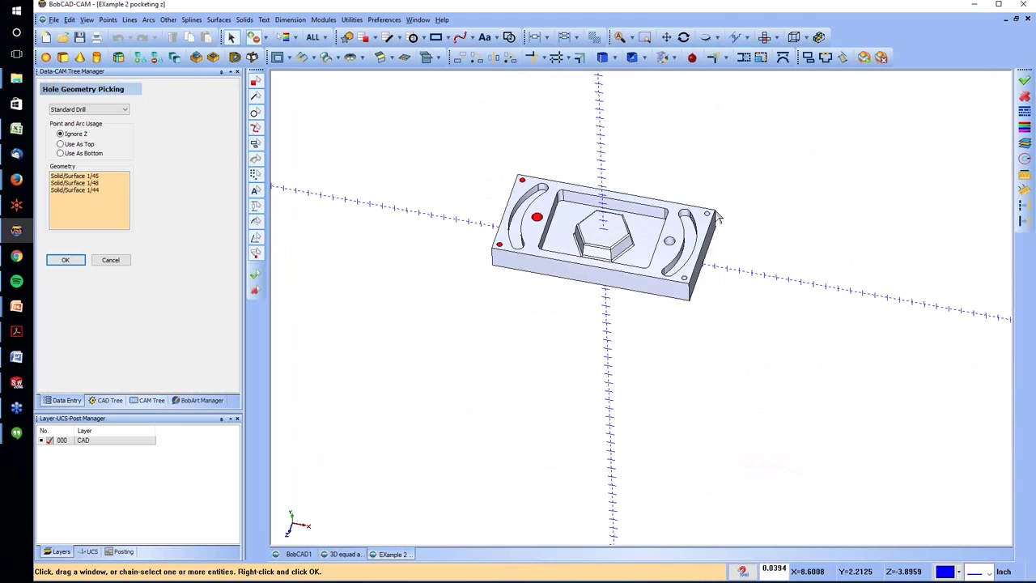
{"action": "left_click", "coordinate": [688, 228]}
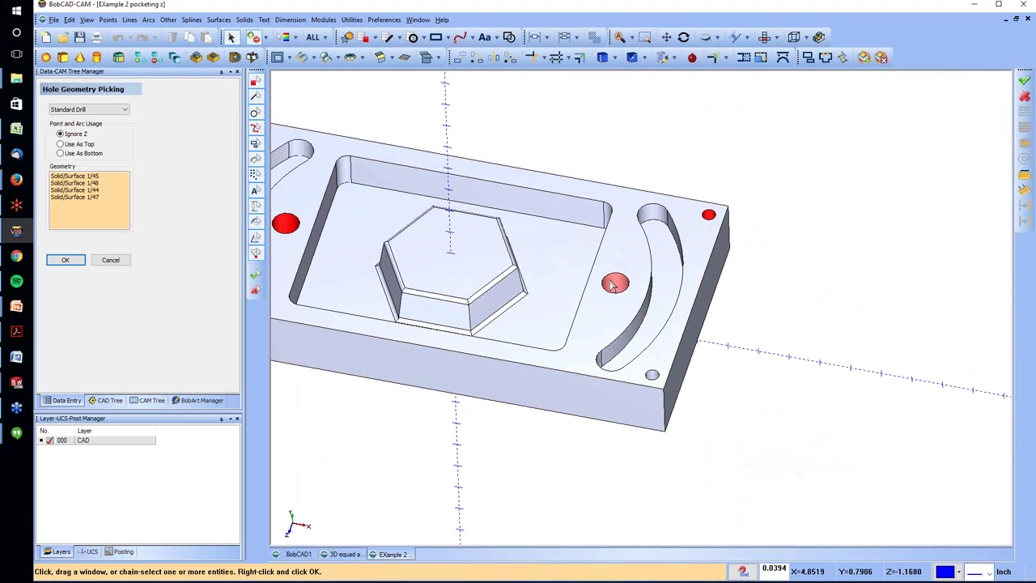
{"action": "left_click", "coordinate": [615, 282]}
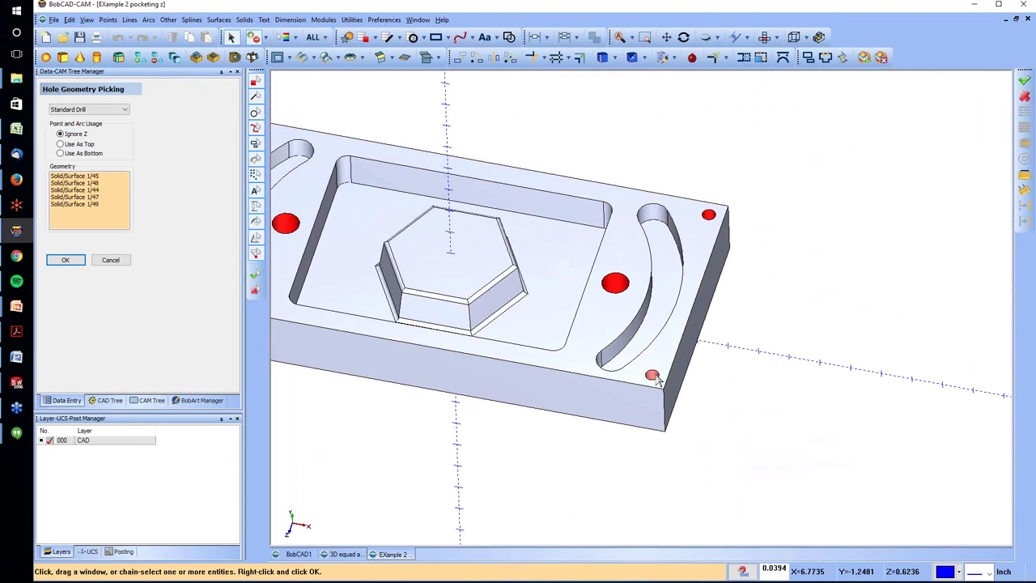
{"action": "left_click", "coordinate": [652, 375]}
{"action": "left_click", "coordinate": [72, 261]}
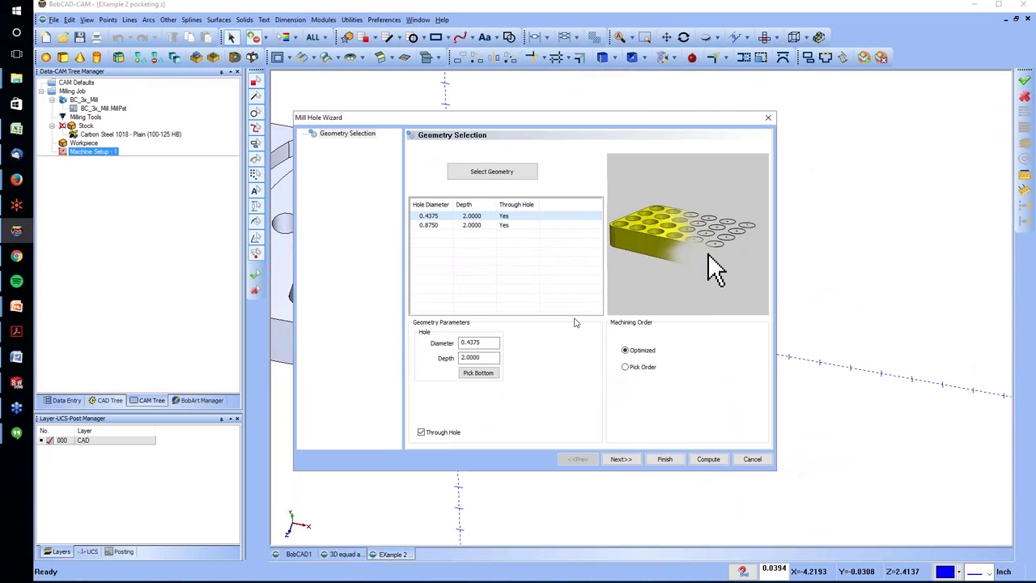
Break the 0.4375 diameter hole group into individual groups and check which hole each group represents.
{"action": "left_click", "coordinate": [620, 458]}
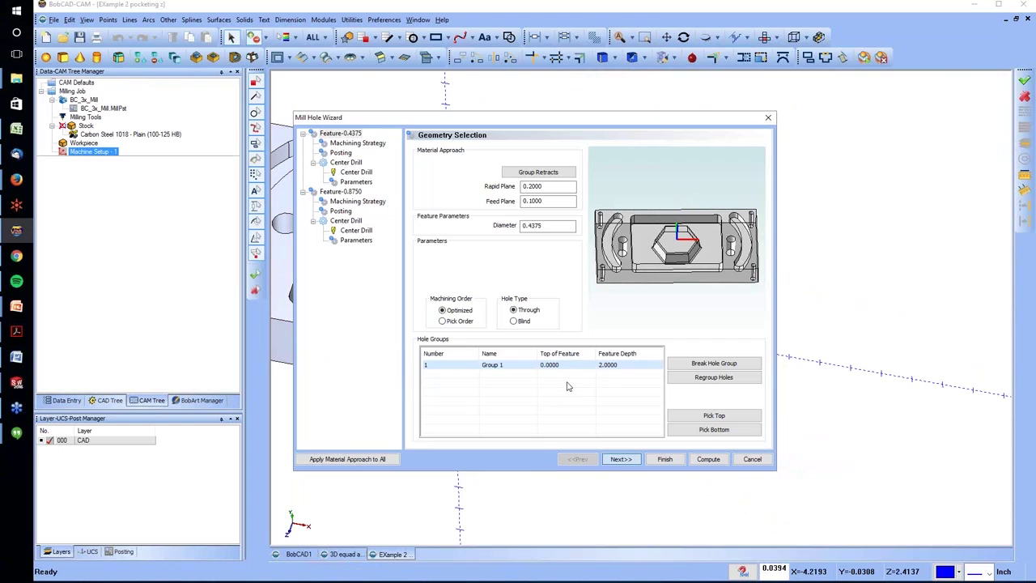
{"action": "left_click", "coordinate": [509, 365]}
{"action": "left_click", "coordinate": [509, 365]}
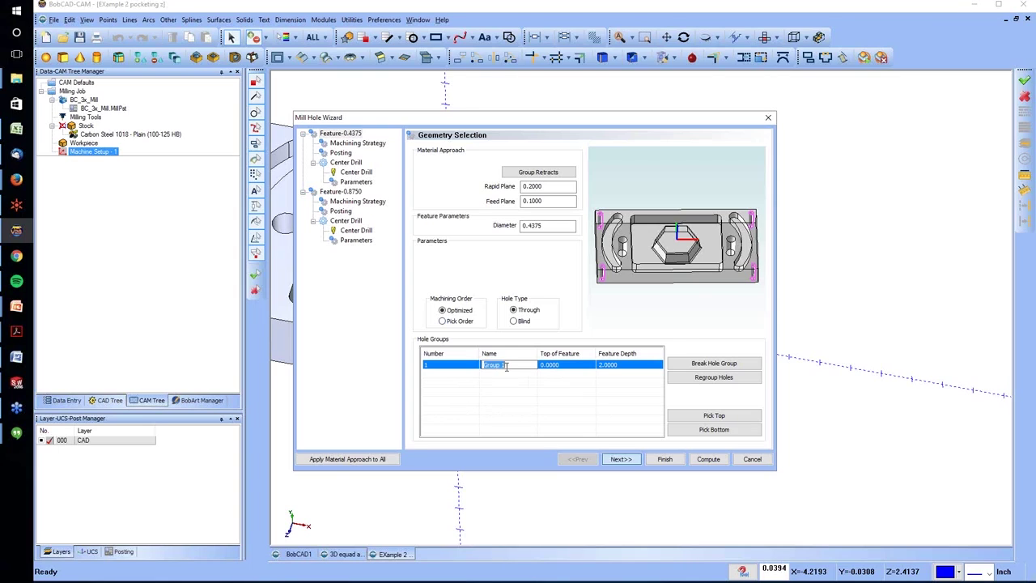
{"action": "left_click", "coordinate": [712, 368]}
{"action": "left_click", "coordinate": [485, 364]}
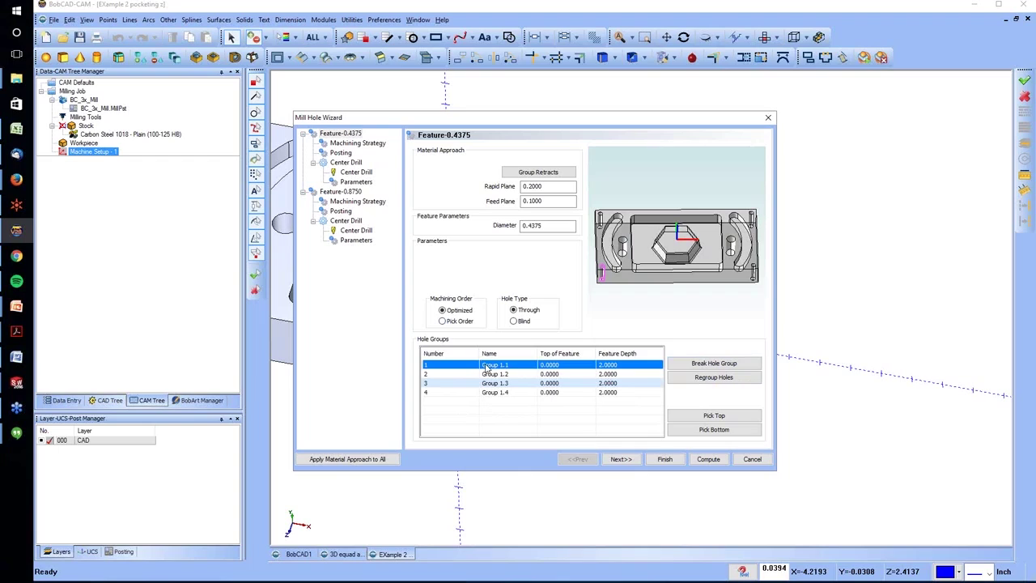
{"action": "key", "text": "Down"}
{"action": "key", "text": "Down"}
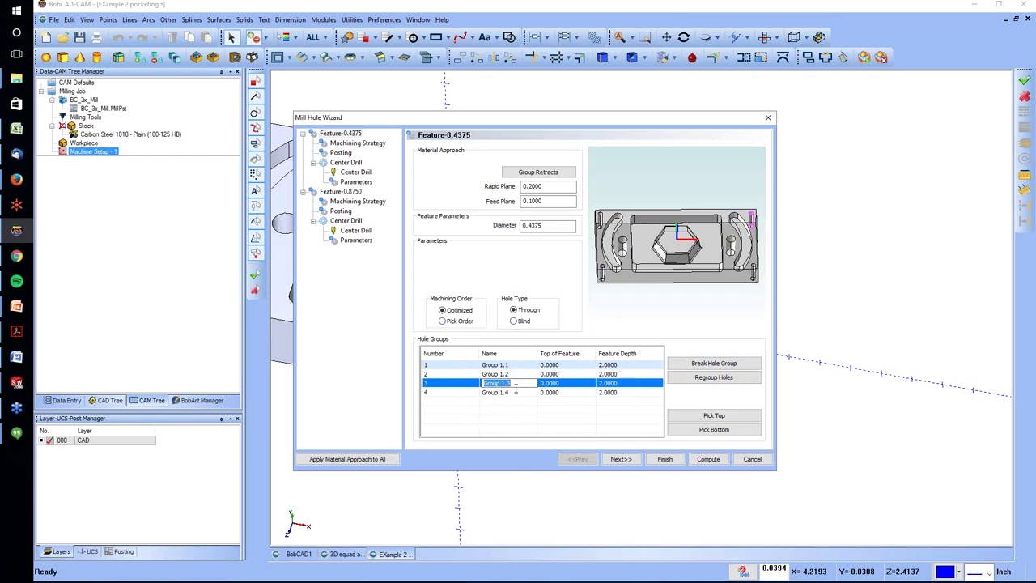
Set the feature depths of Groups 1.1, 1.2 and 1.3 to 1.75, 1.5 and 1.25, and check the four holes in the preview.
{"action": "left_click", "coordinate": [614, 365]}
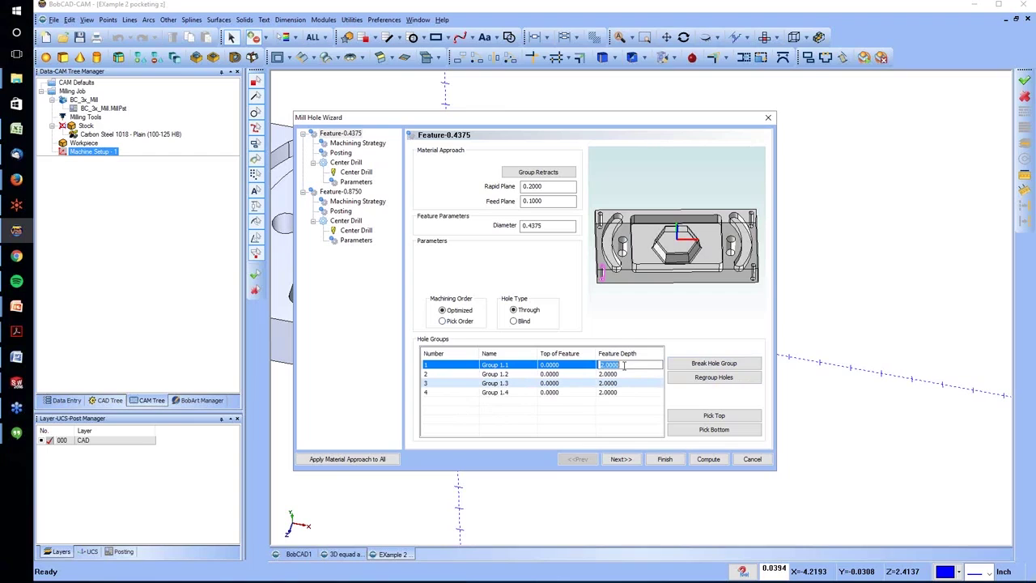
{"action": "type", "text": "1.75"}
{"action": "left_click", "coordinate": [618, 373]}
{"action": "type", "text": "1"}
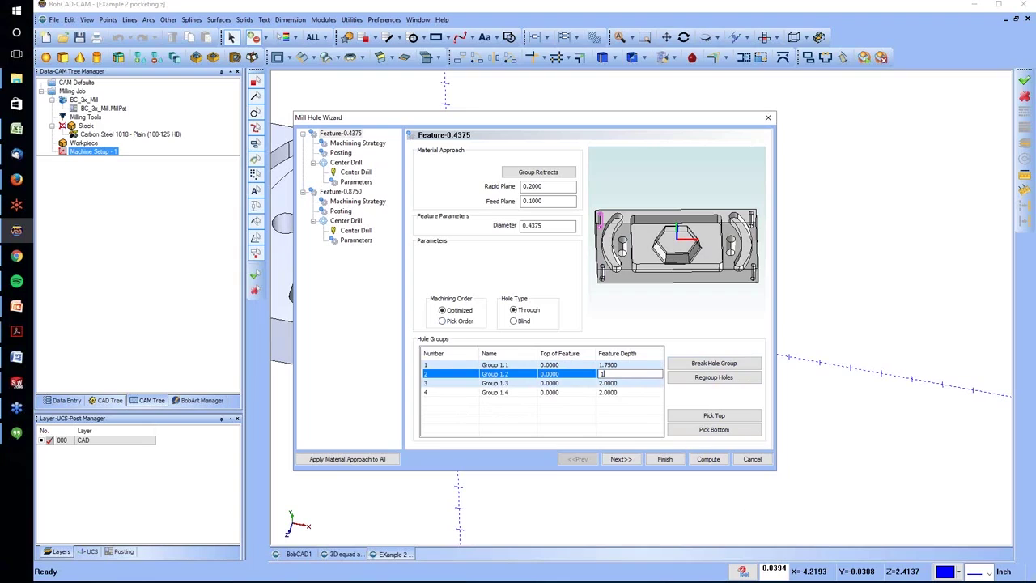
{"action": "key", "text": "Return"}
{"action": "type", "text": "1.25"}
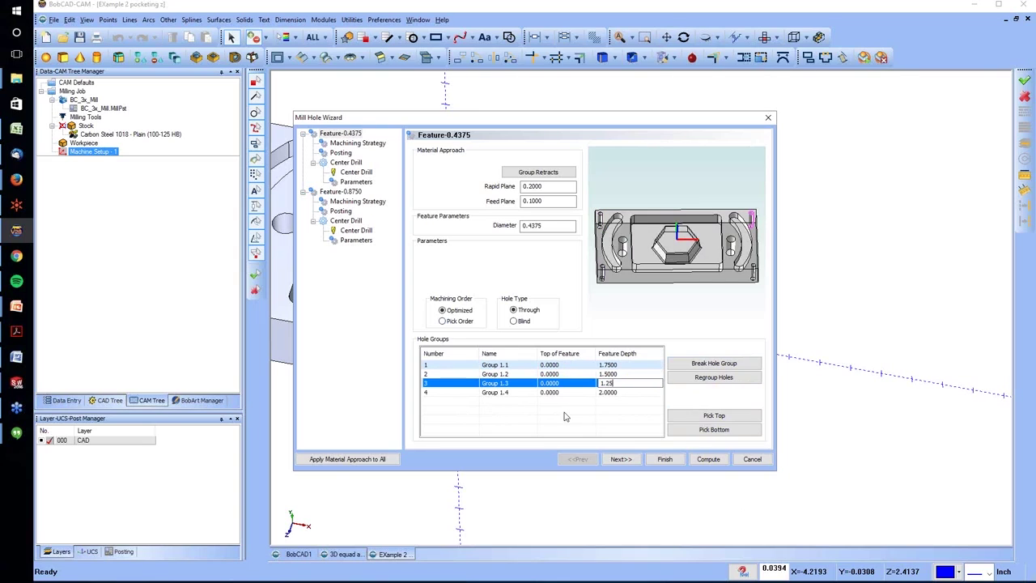
{"action": "key", "text": "Return"}
{"action": "left_click", "coordinate": [606, 365]}
{"action": "left_click", "coordinate": [608, 375]}
{"action": "left_click", "coordinate": [609, 383]}
{"action": "left_click", "coordinate": [609, 392]}
{"action": "middle_click_drag", "start_coordinate": [672, 286], "coordinate": [652, 227]}
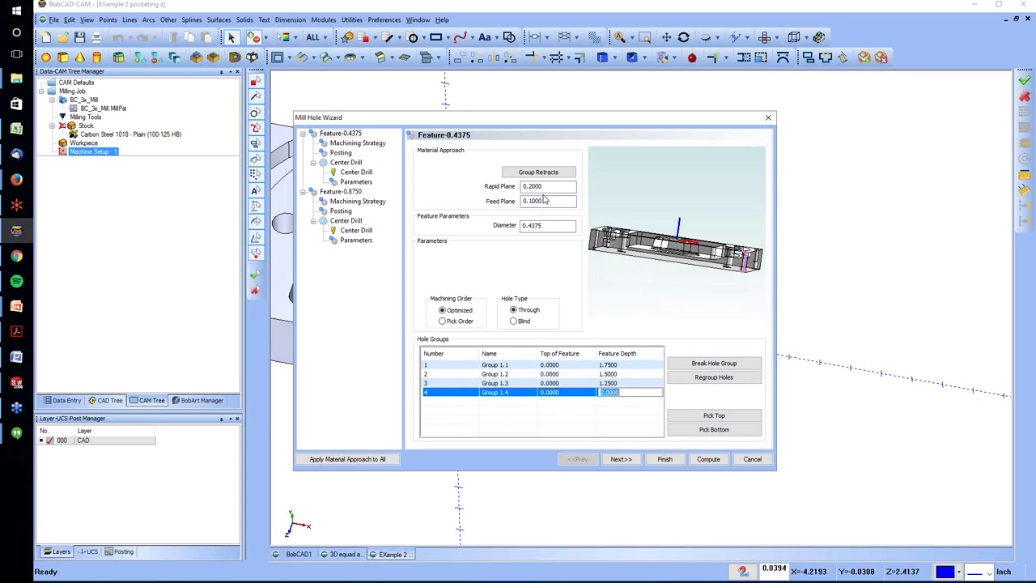
Use the Hole template as the machining strategy for Feature-0.4375 and add a Ream operation after the drill.
{"action": "left_click", "coordinate": [628, 463]}
{"action": "left_click", "coordinate": [621, 459]}
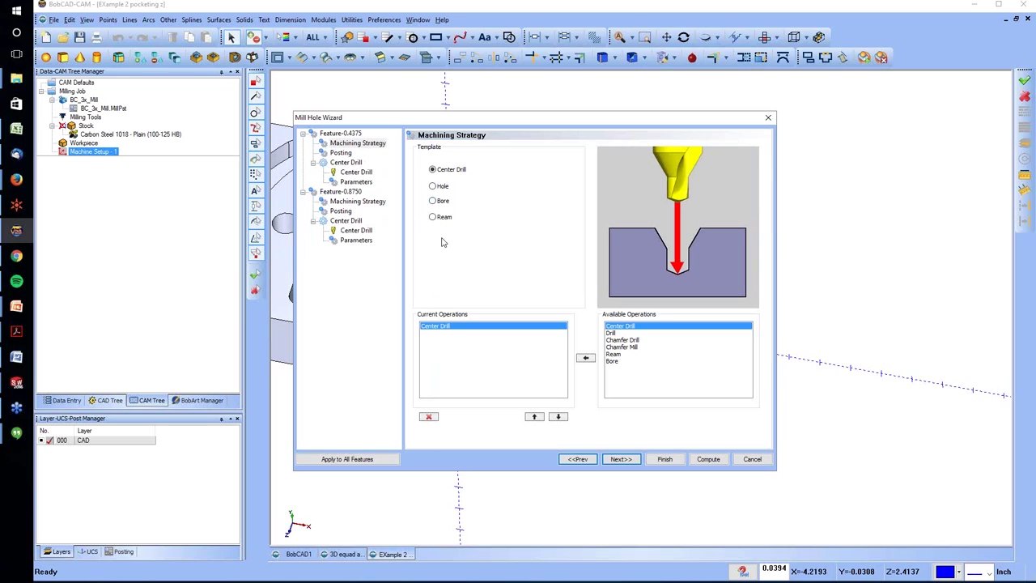
{"action": "left_click", "coordinate": [433, 187]}
{"action": "left_click", "coordinate": [613, 355]}
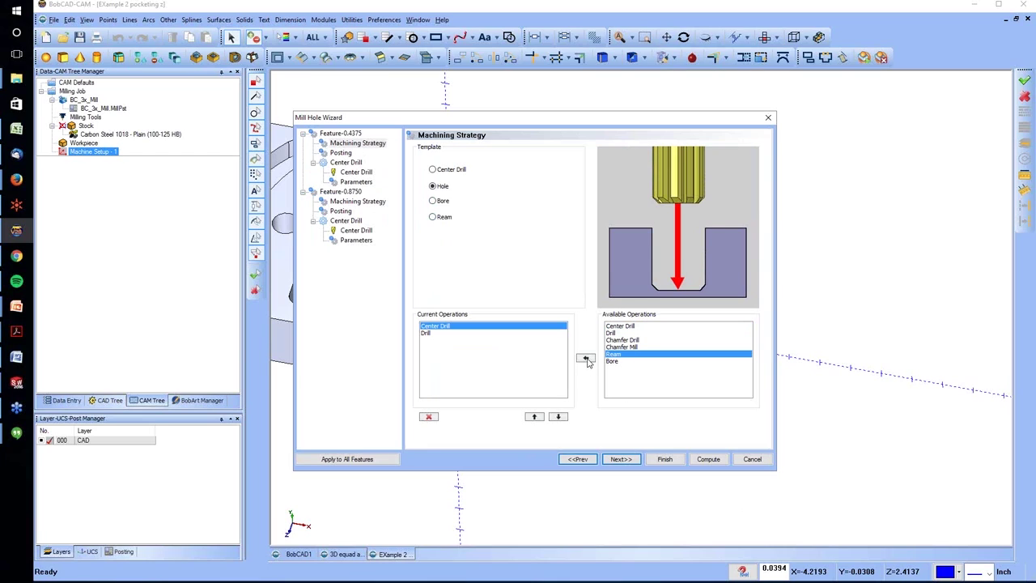
{"action": "left_click", "coordinate": [427, 333]}
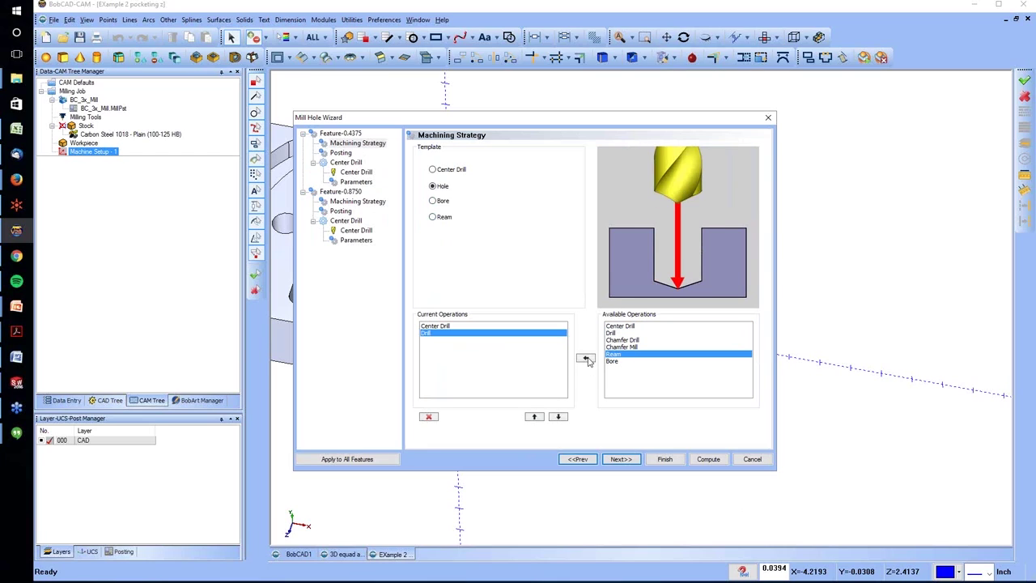
{"action": "left_click", "coordinate": [585, 357]}
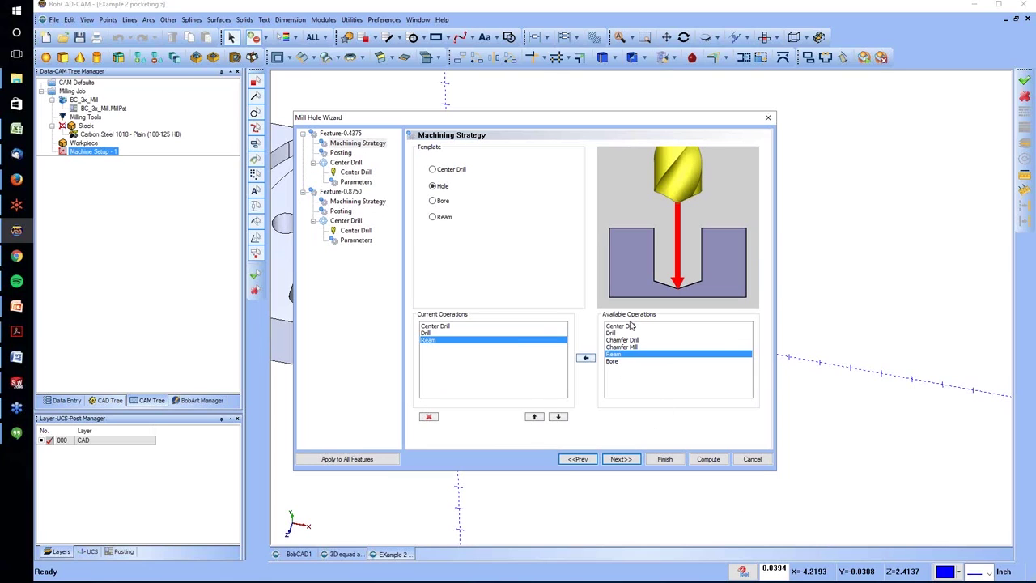
Apply the center drill, drill and ream strategy of Feature-0.4375 to all hole features.
{"action": "left_click", "coordinate": [621, 459]}
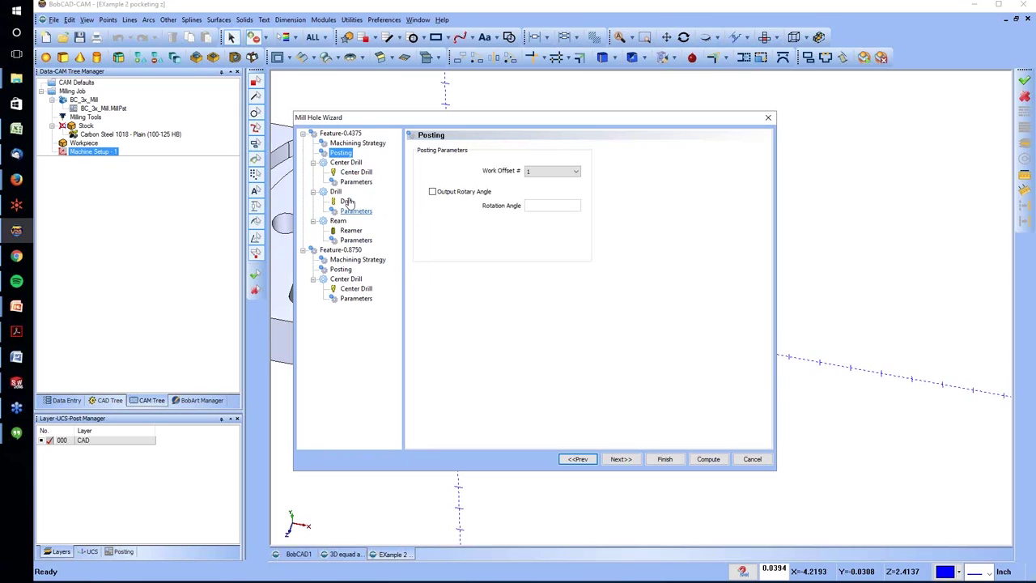
{"action": "left_click", "coordinate": [356, 143]}
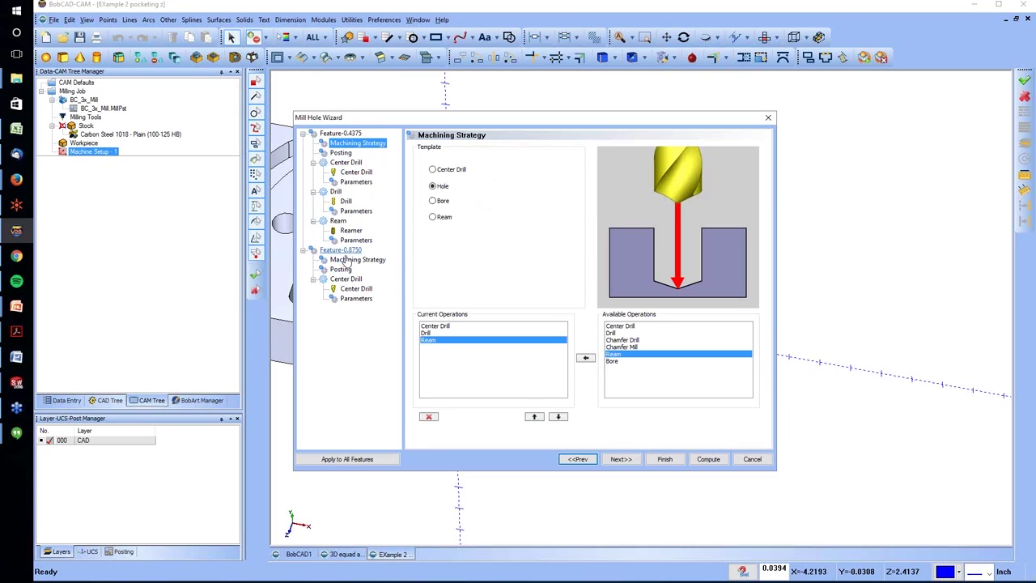
{"action": "left_click", "coordinate": [371, 459]}
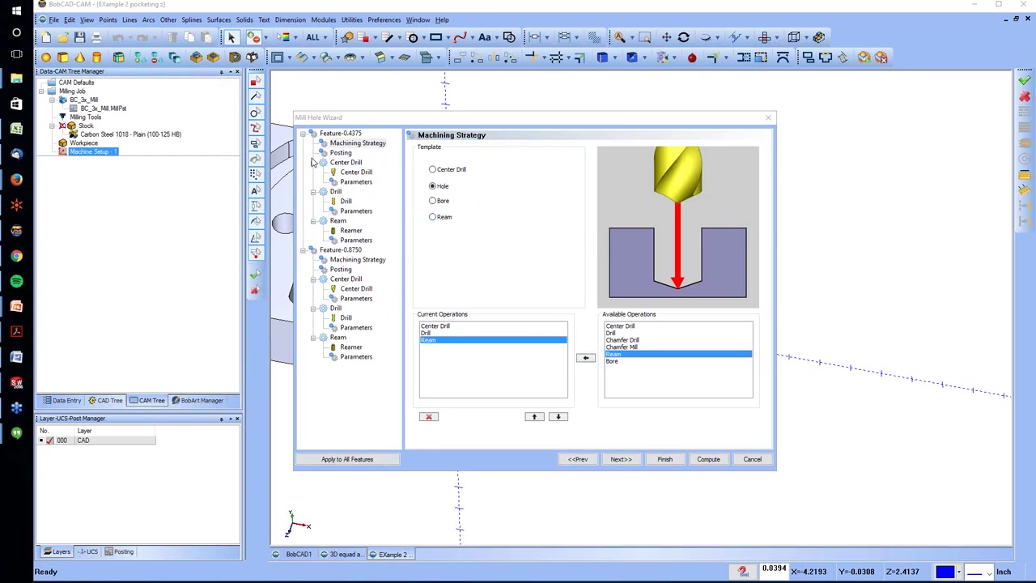
Review the tool data and operation parameters of Feature-0.4375's center drill, drill and reamer, including the reaming depths per hole group.
{"action": "left_click", "coordinate": [356, 172]}
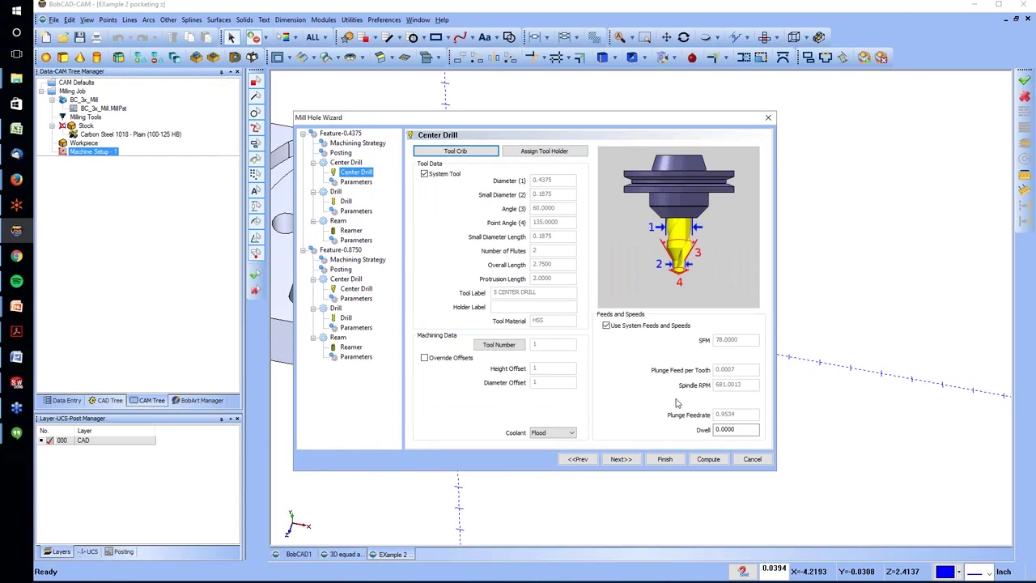
{"action": "left_click", "coordinate": [620, 459]}
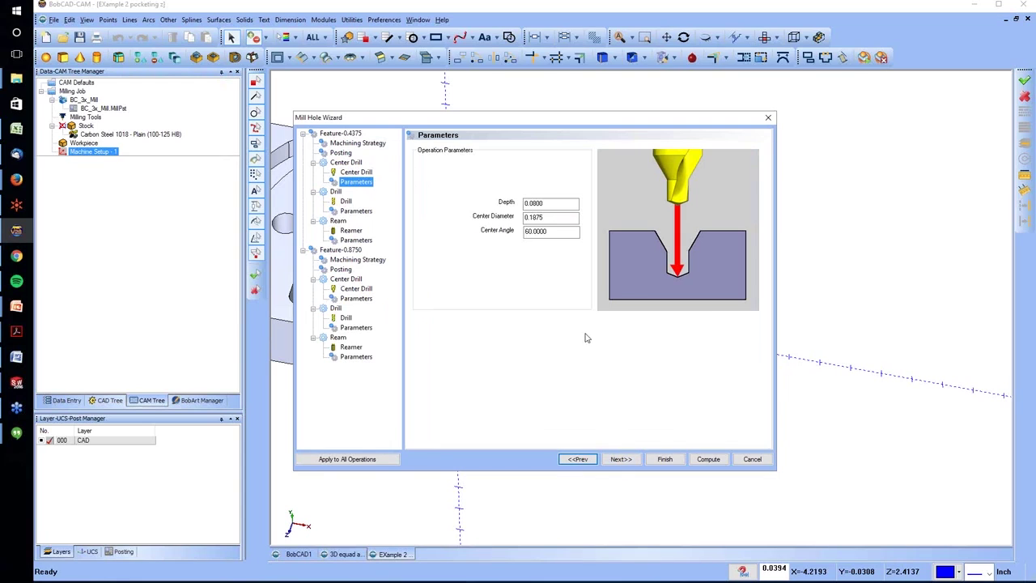
{"action": "left_click", "coordinate": [551, 203]}
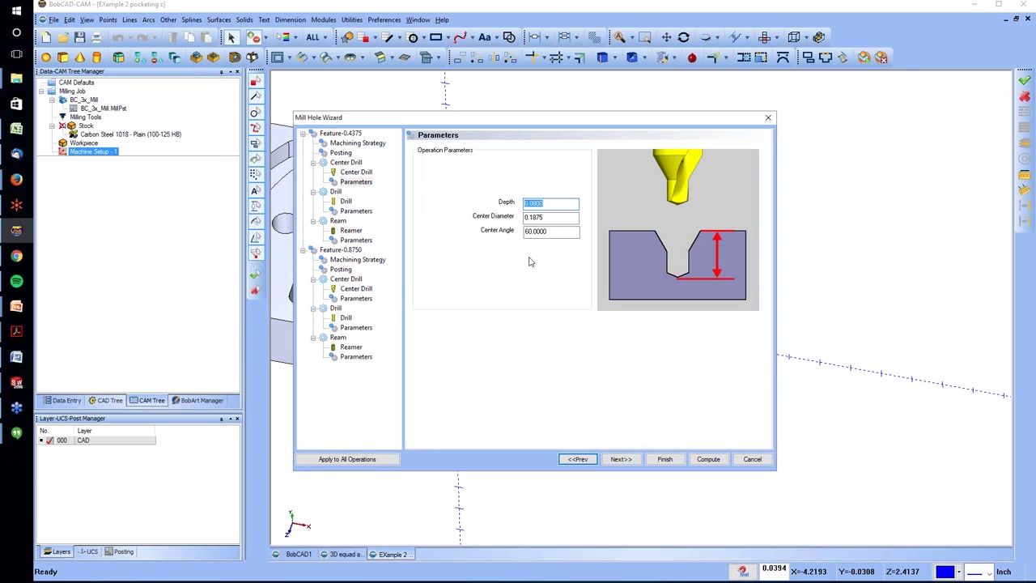
{"action": "left_click", "coordinate": [347, 200]}
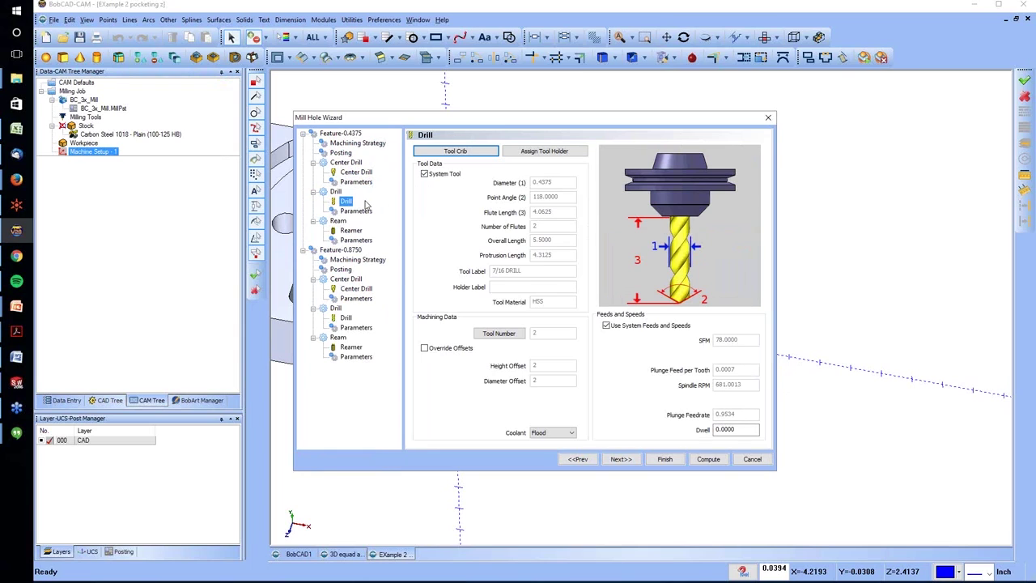
{"action": "left_click", "coordinate": [358, 210]}
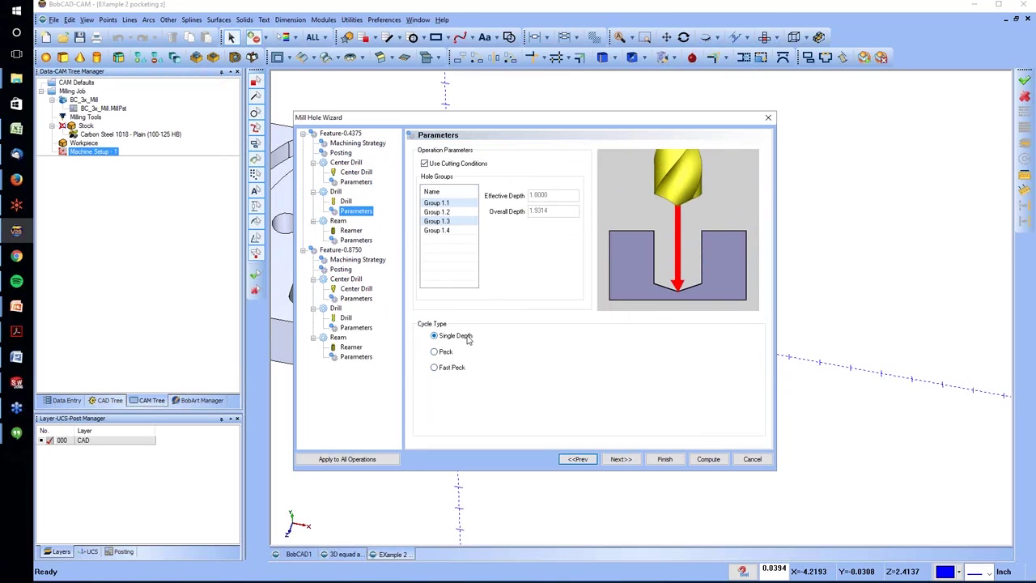
{"action": "left_click", "coordinate": [622, 459]}
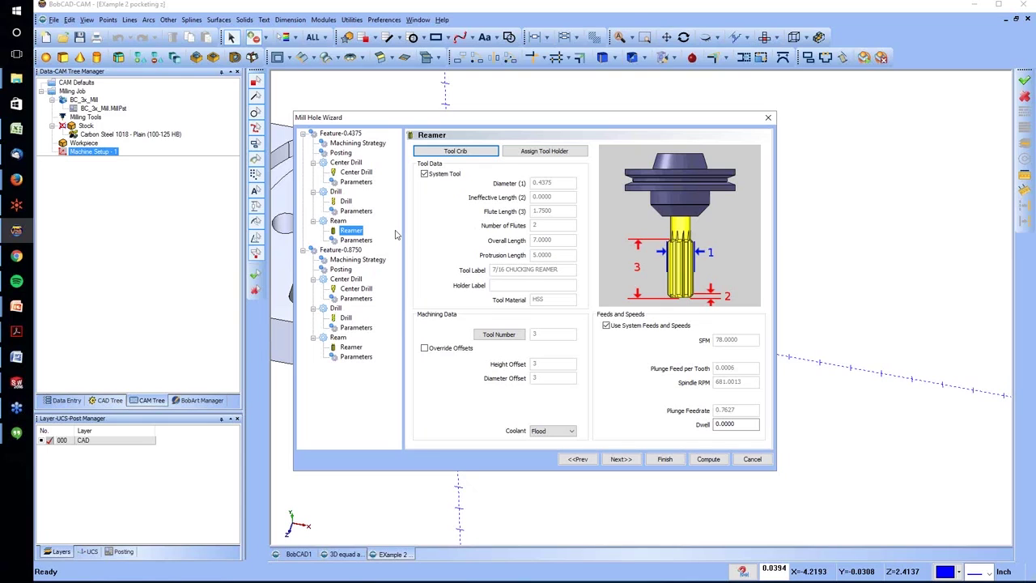
{"action": "left_click", "coordinate": [356, 241]}
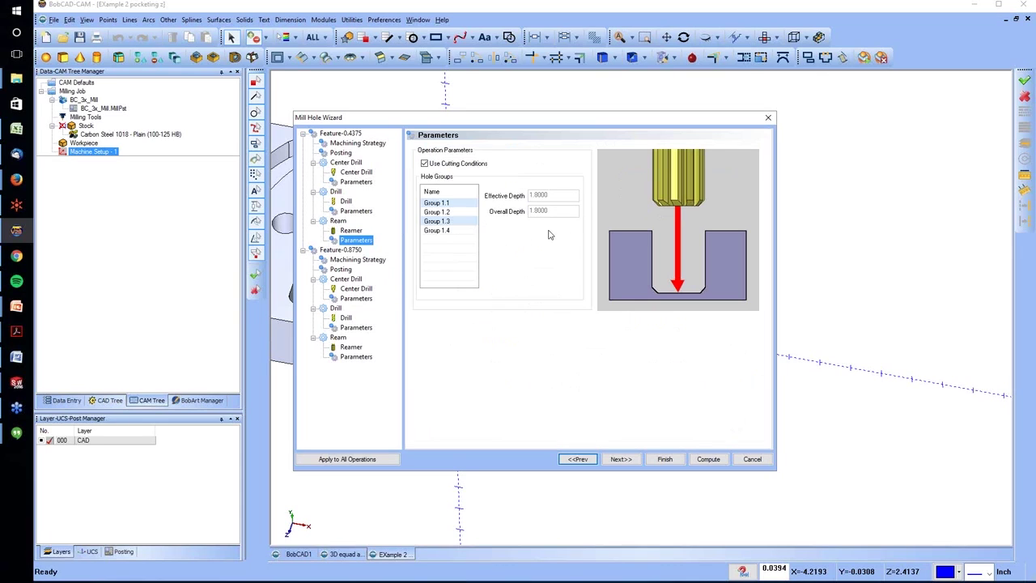
{"action": "left_click", "coordinate": [458, 231]}
{"action": "left_click", "coordinate": [455, 222]}
{"action": "left_click", "coordinate": [455, 204]}
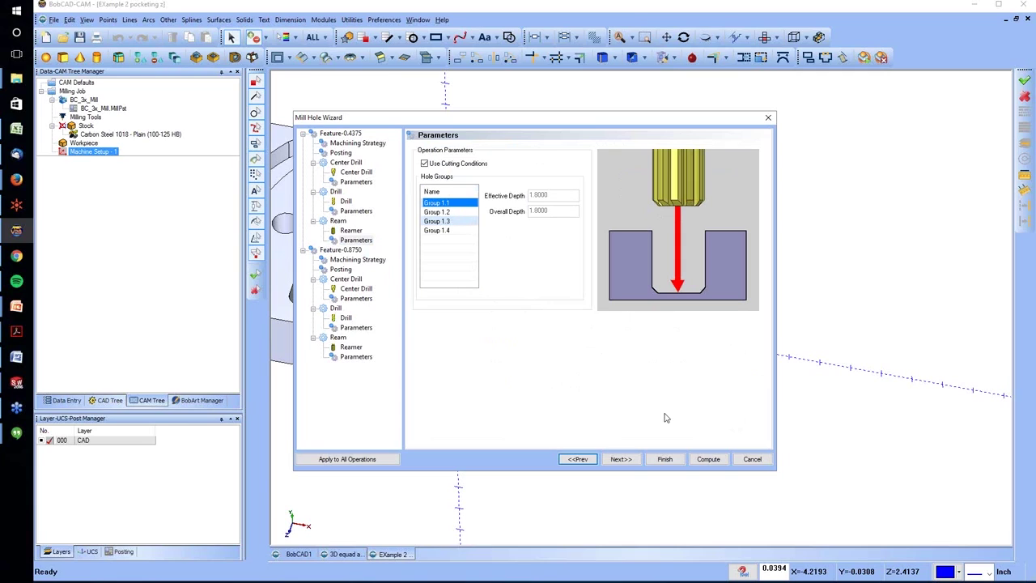
Compute the toolpaths of both hole features and inspect them around the plate in wireframe display.
{"action": "left_click", "coordinate": [707, 459]}
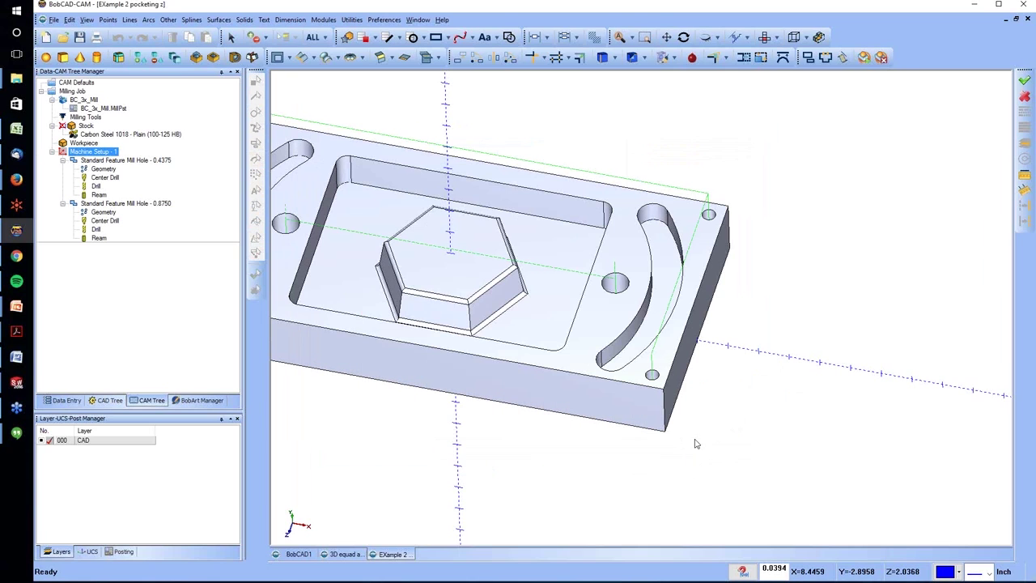
{"action": "scroll", "coordinate": [502, 232], "scroll_direction": "down", "scroll_amount": 5}
{"action": "scroll", "coordinate": [502, 232], "scroll_direction": "up", "scroll_amount": 6}
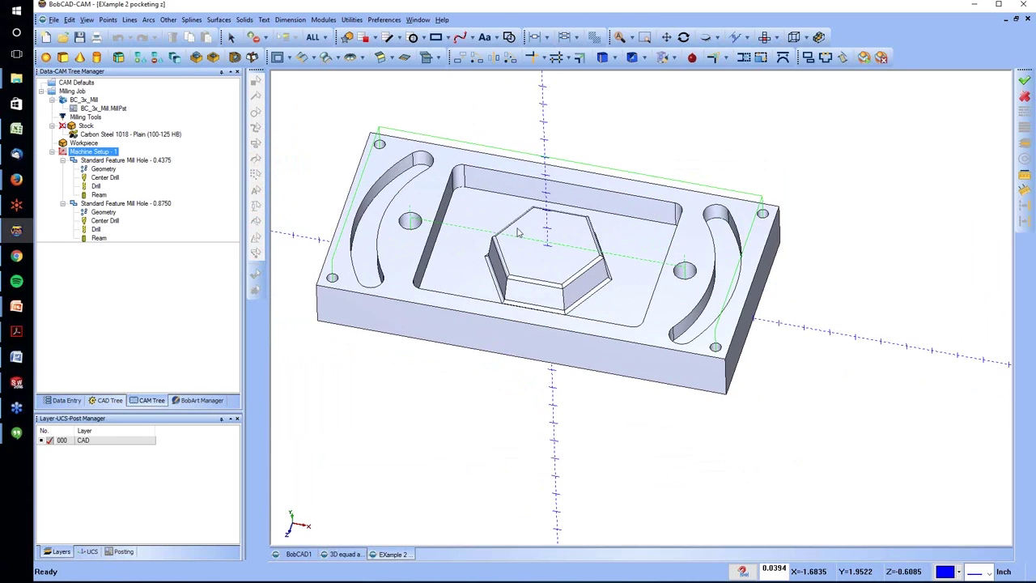
{"action": "middle_click_drag", "start_coordinate": [561, 218], "coordinate": [466, 270]}
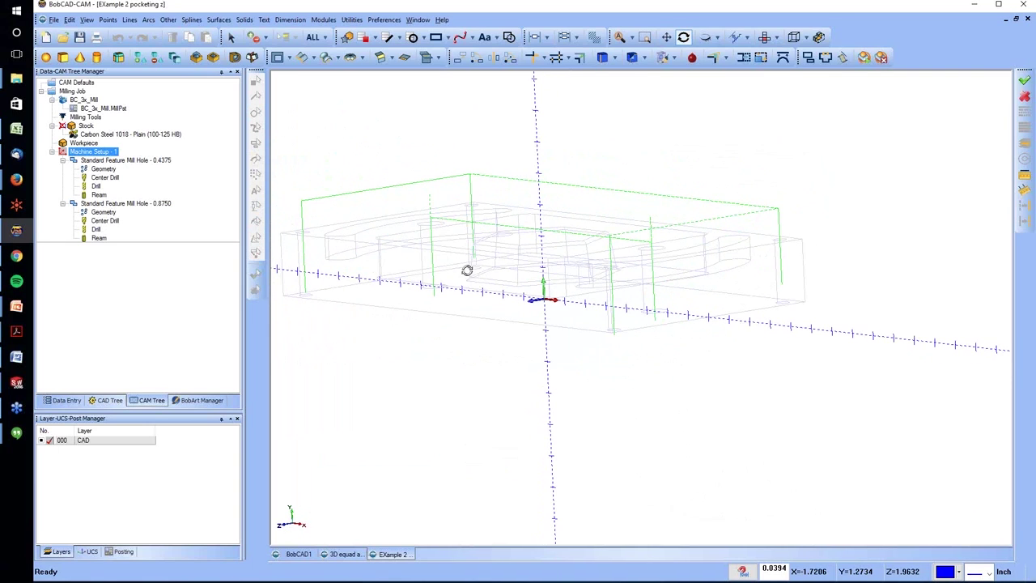
{"action": "middle_click_drag", "start_coordinate": [583, 281], "coordinate": [630, 269]}
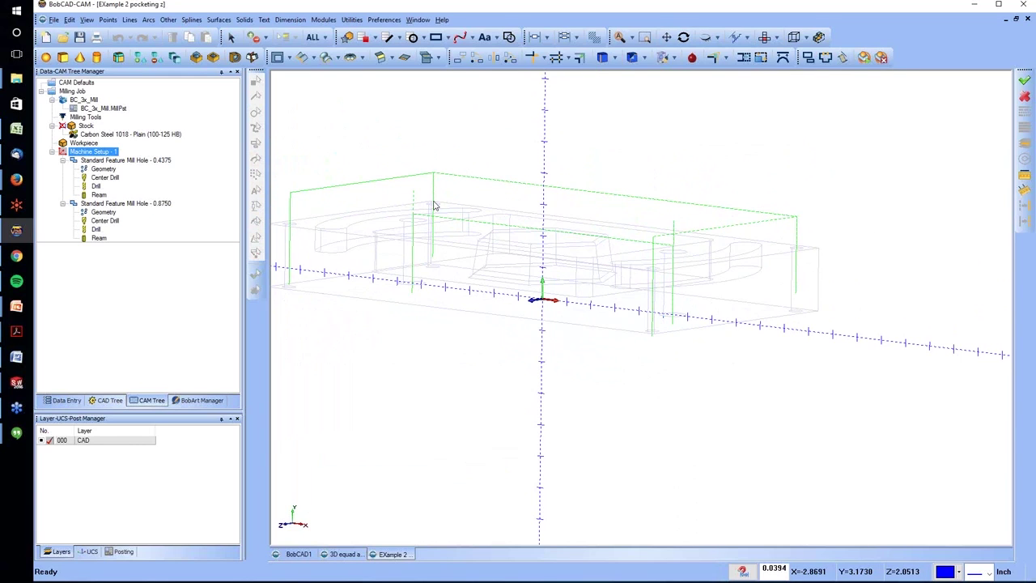
{"action": "scroll", "coordinate": [434, 259], "scroll_direction": "up", "scroll_amount": 3}
{"action": "scroll", "coordinate": [434, 259], "scroll_direction": "down", "scroll_amount": 3}
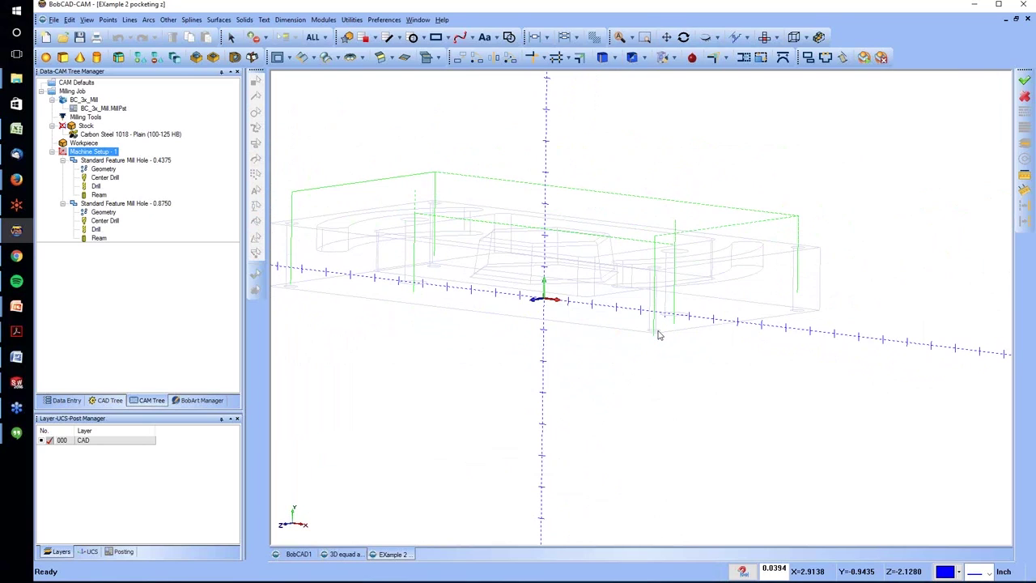
Start the simulation of the Milling Job, show only the workpiece and stock without the machine, and run it at a slower speed.
{"action": "left_click", "coordinate": [95, 119]}
{"action": "right_click", "coordinate": [73, 93]}
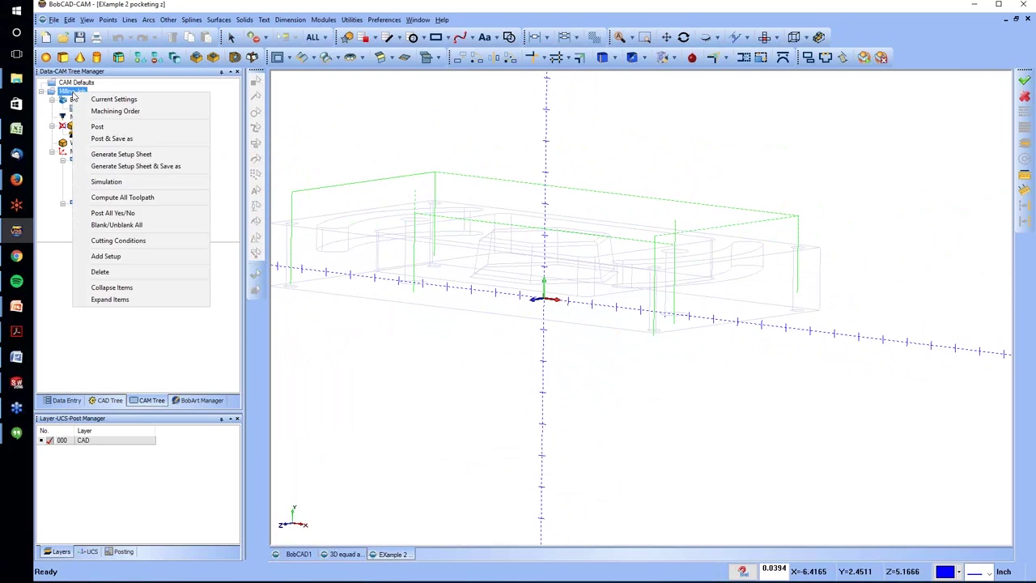
{"action": "left_click", "coordinate": [122, 181]}
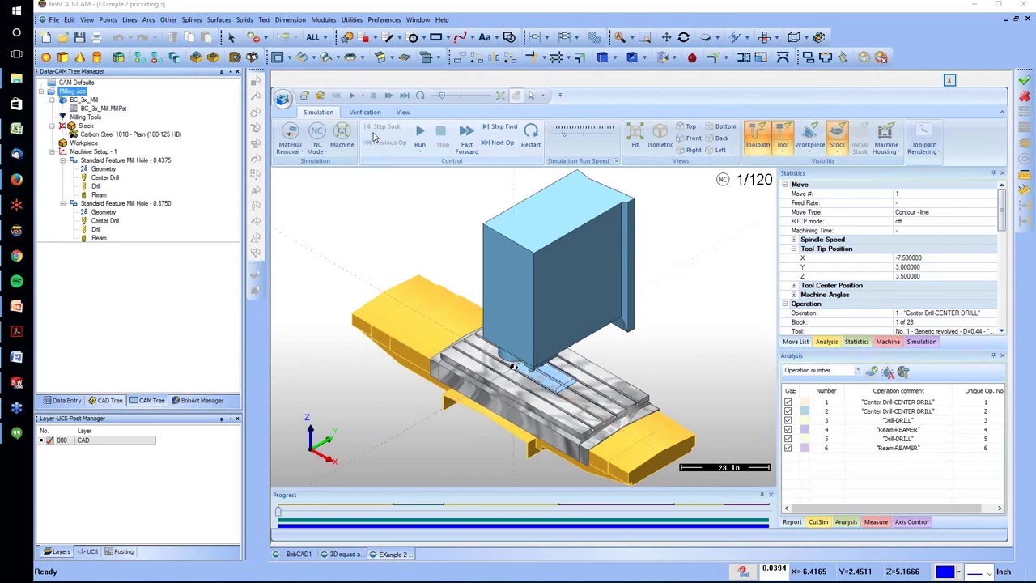
{"action": "left_click", "coordinate": [343, 136]}
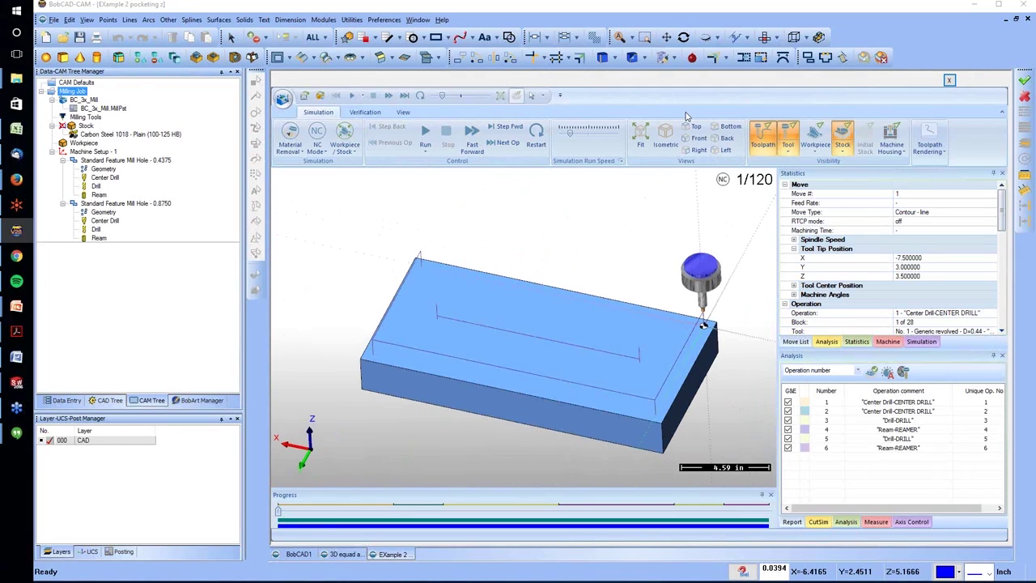
{"action": "left_click_drag", "start_coordinate": [571, 132], "coordinate": [562, 131]}
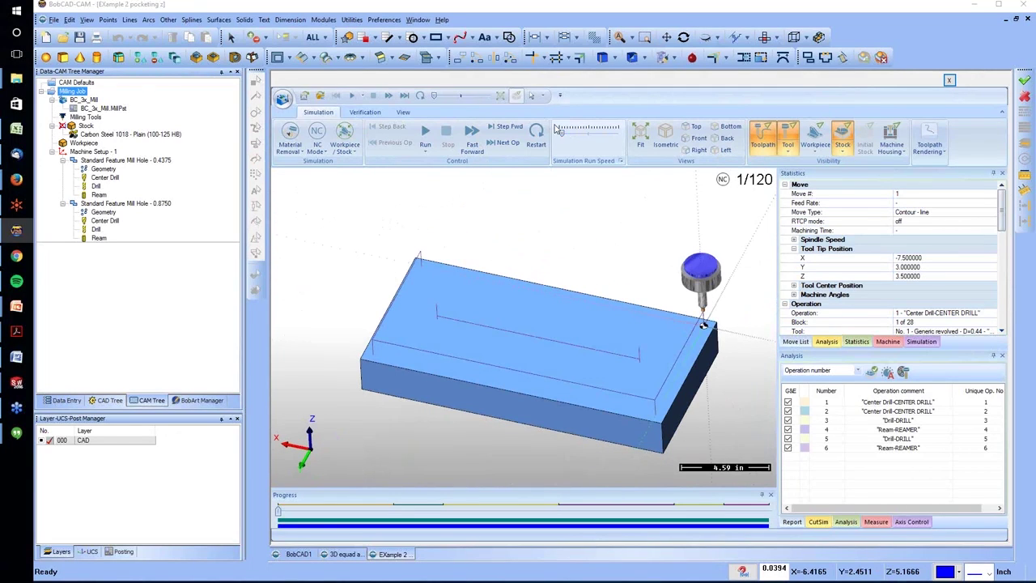
{"action": "left_click", "coordinate": [424, 134]}
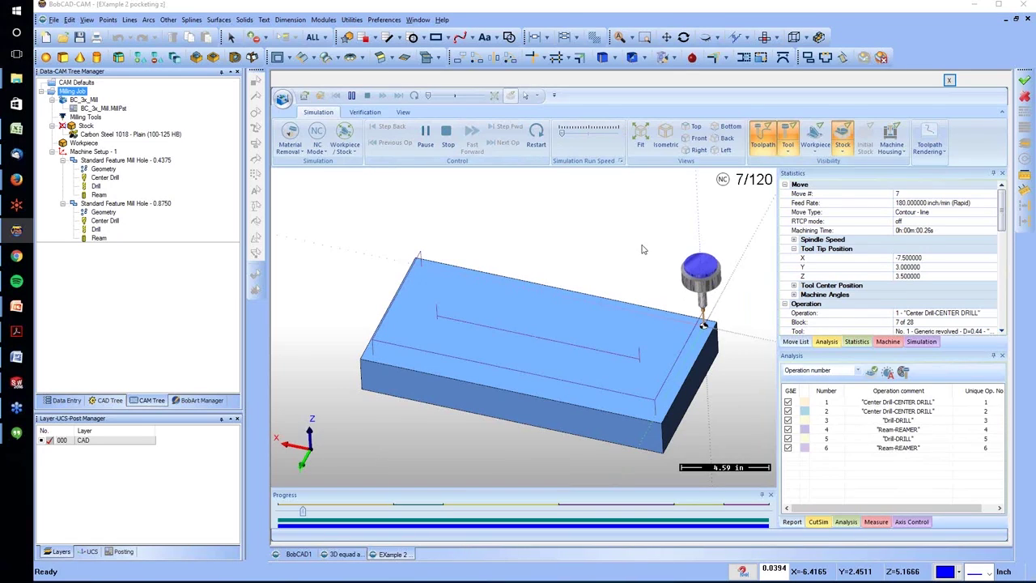
Hide the toolpath in the simulation, view the block from a higher angle and increase the run speed.
{"action": "left_click", "coordinate": [762, 137]}
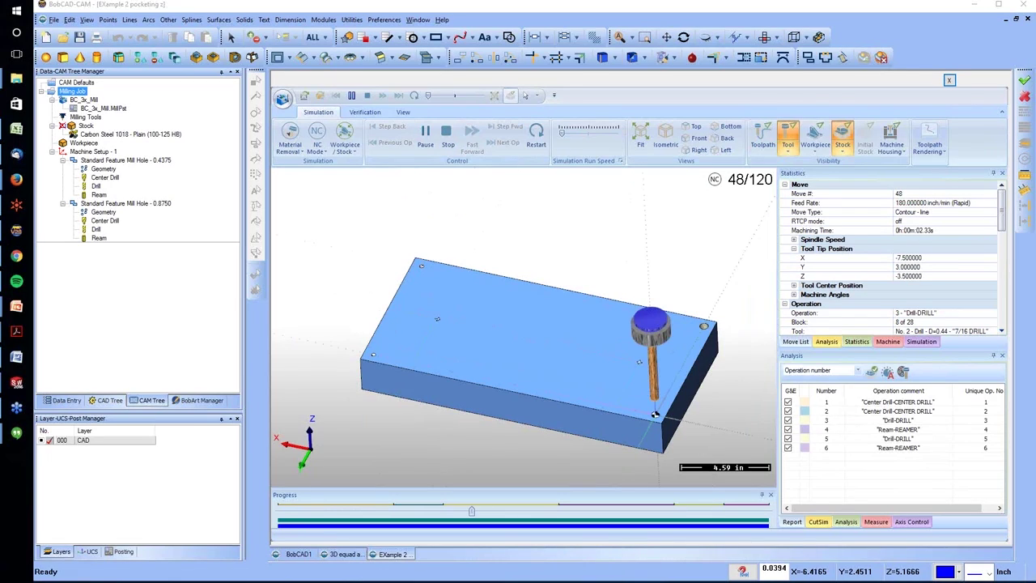
{"action": "middle_click_drag", "start_coordinate": [576, 381], "coordinate": [581, 419]}
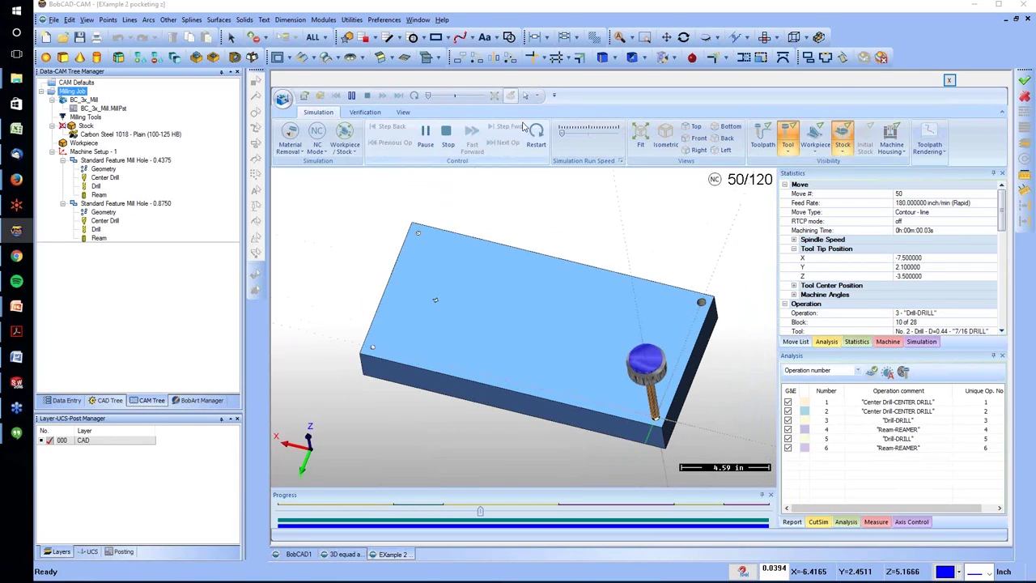
{"action": "left_click_drag", "start_coordinate": [429, 97], "coordinate": [448, 101]}
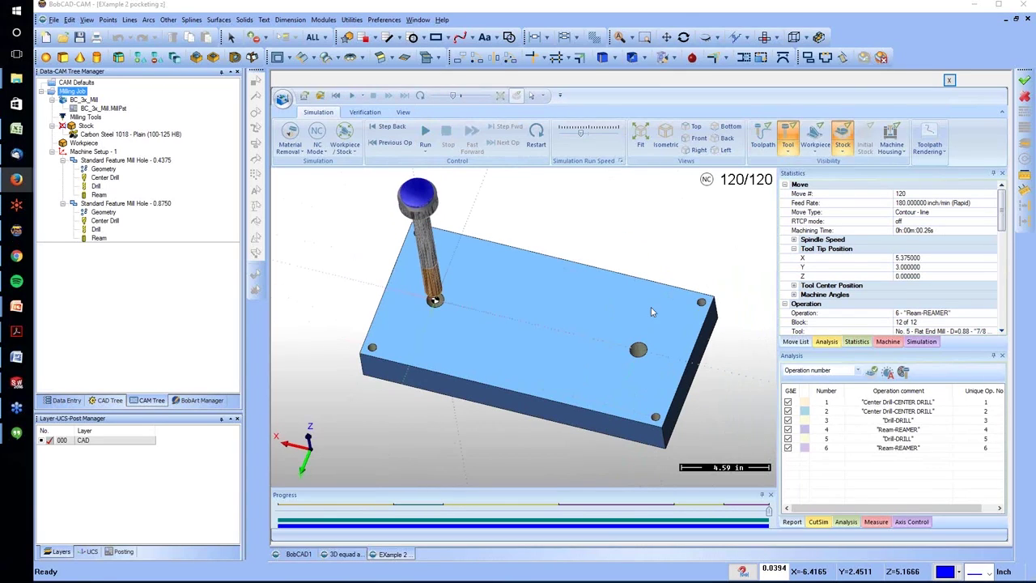
Inspect the drilled holes from the underside of the simulated block, and close the simulation.
{"action": "middle_click_drag", "start_coordinate": [646, 333], "coordinate": [573, 253]}
{"action": "scroll", "coordinate": [543, 364], "scroll_direction": "up", "scroll_amount": 5}
{"action": "scroll", "coordinate": [573, 252], "scroll_direction": "down", "scroll_amount": 6}
{"action": "scroll", "coordinate": [608, 368], "scroll_direction": "up", "scroll_amount": 4}
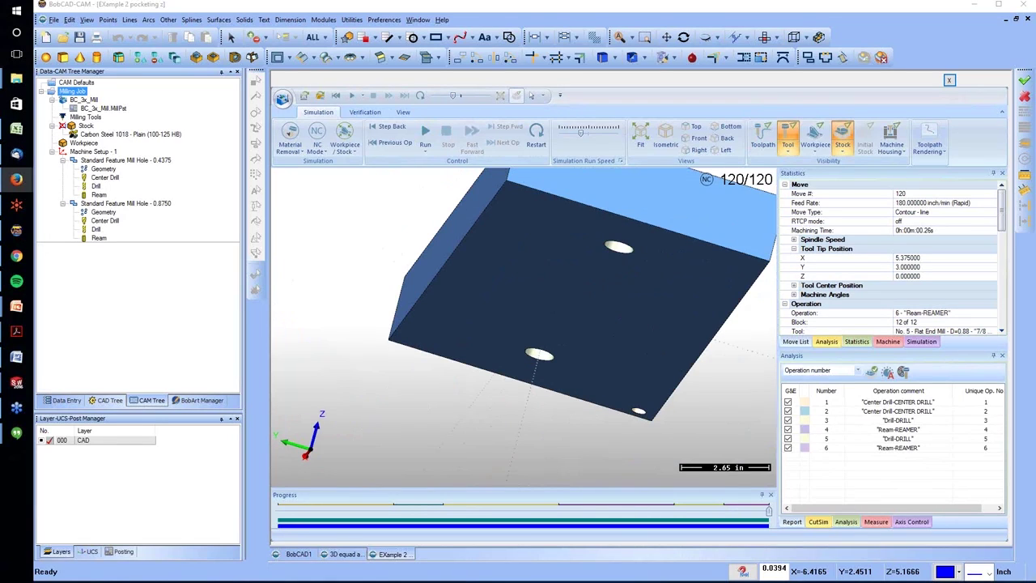
{"action": "left_click", "coordinate": [951, 80]}
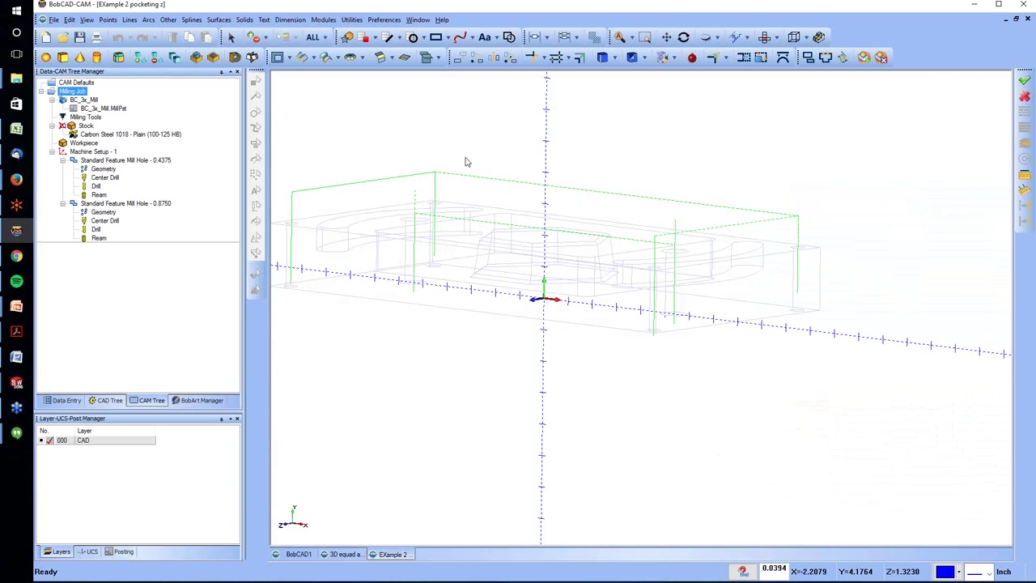
Switch the plate from wireframe back to shaded display and orient it to show its upper face.
{"action": "middle_click_drag", "start_coordinate": [467, 178], "coordinate": [461, 210]}
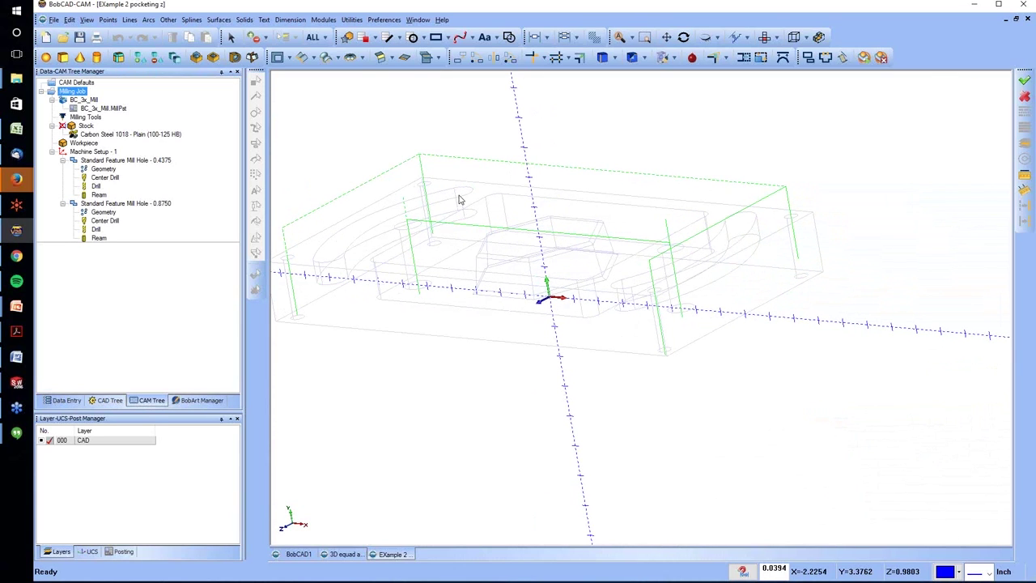
{"action": "key", "text": "ctrl+w"}
{"action": "mouse_move", "coordinate": [562, 177]}
{"action": "middle_mouse_down"}
{"action": "mouse_move", "coordinate": [559, 223]}
{"action": "mouse_move", "coordinate": [575, 231]}
{"action": "middle_mouse_up"}
{"action": "left_click", "coordinate": [129, 160]}
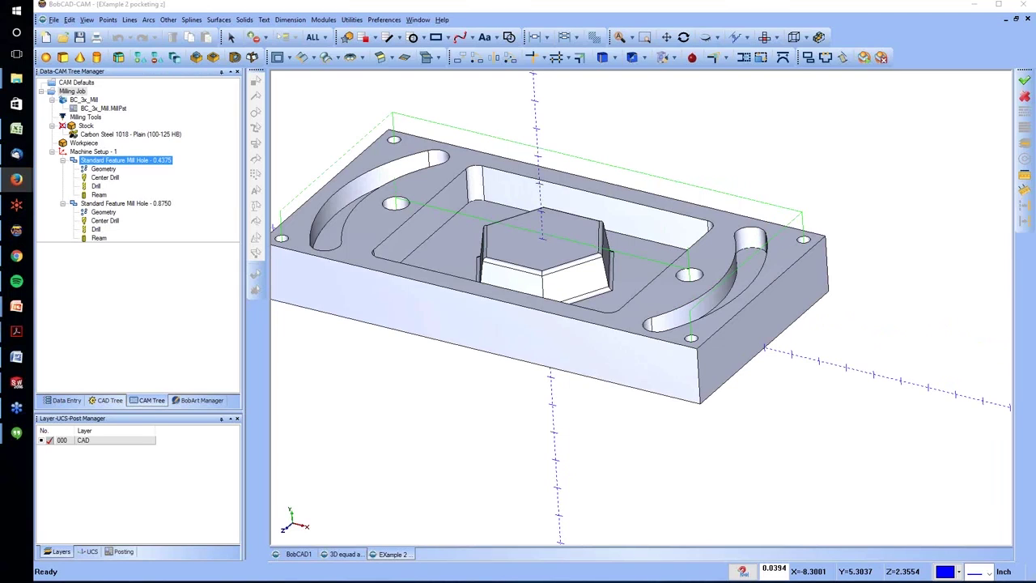
{"action": "left_click", "coordinate": [109, 221]}
{"action": "left_click", "coordinate": [125, 204]}
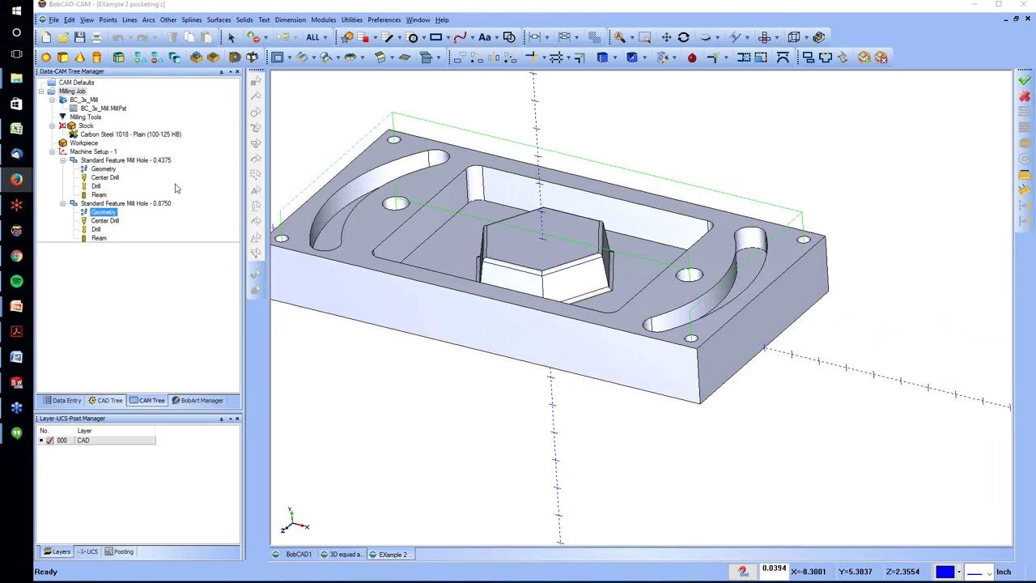
Add a Mill 3 Axis feature to Machine Setup - 1 and select the whole plate as its geometry.
{"action": "double_click", "coordinate": [85, 152]}
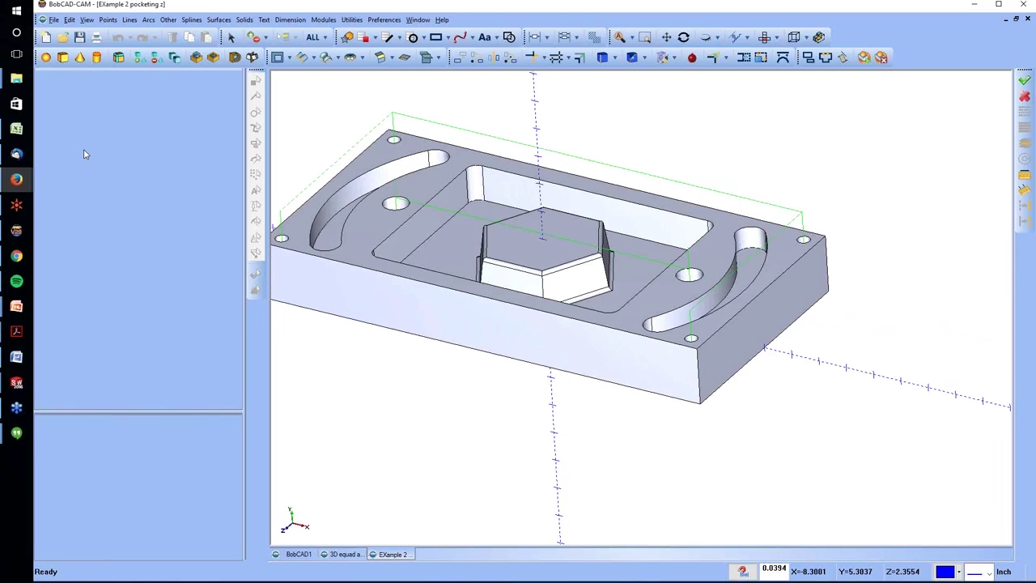
{"action": "right_click", "coordinate": [84, 152]}
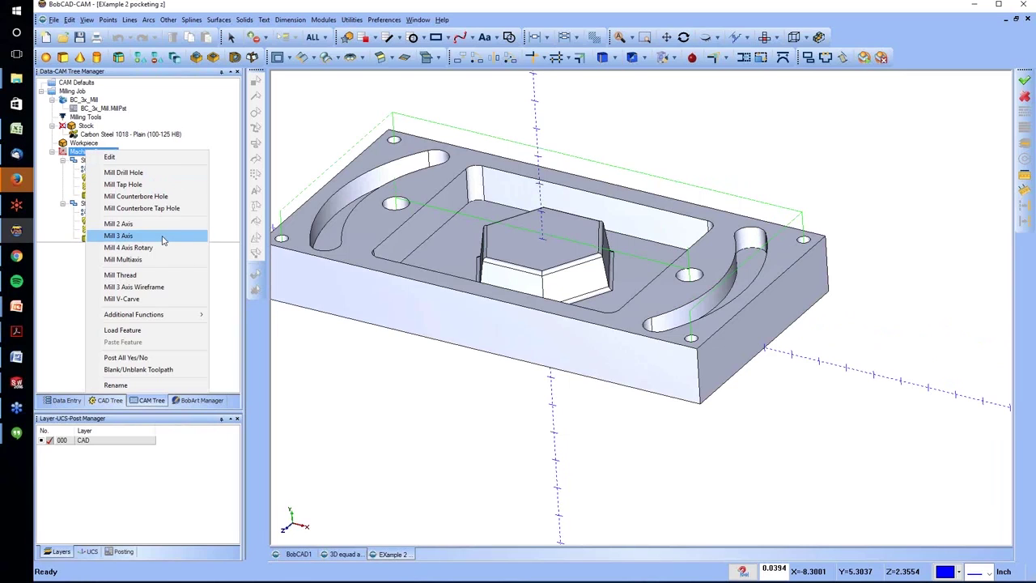
{"action": "left_click", "coordinate": [161, 235]}
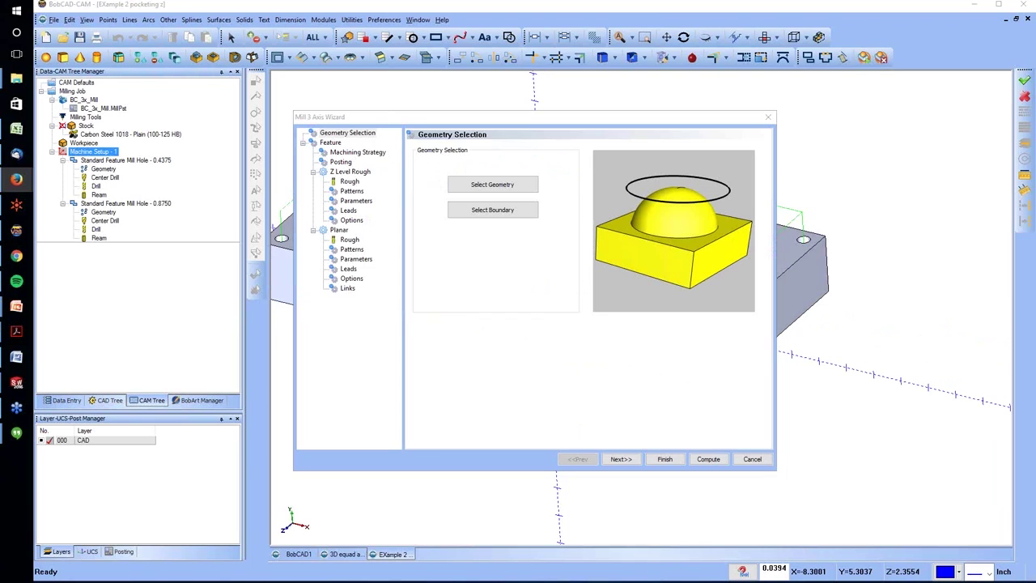
{"action": "left_click", "coordinate": [492, 184]}
{"action": "left_click_drag", "start_coordinate": [270, 71], "coordinate": [920, 416]}
{"action": "right_click", "coordinate": [762, 176]}
{"action": "left_click", "coordinate": [781, 182]}
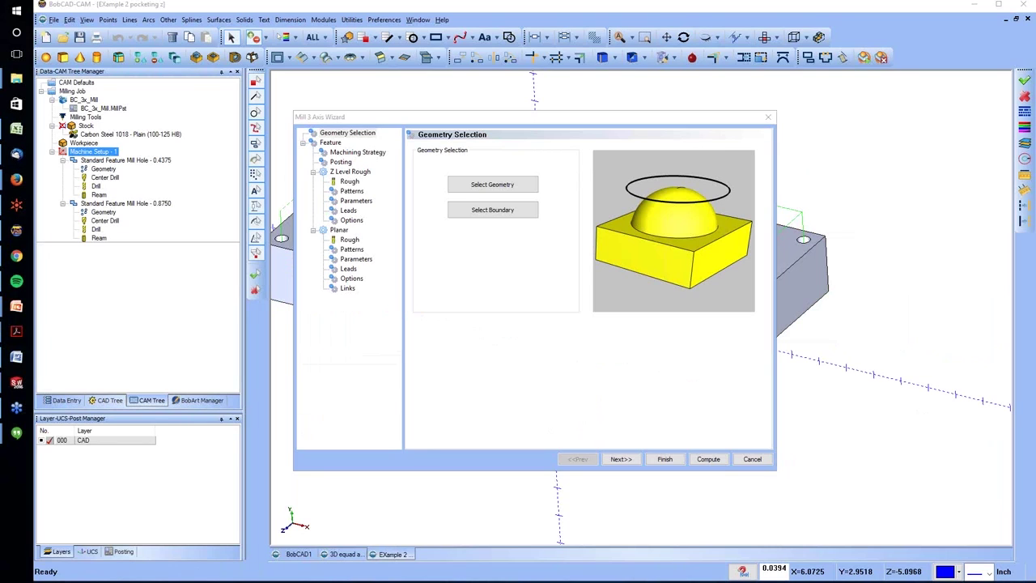
Select the base outline of the central hexagonal boss as the 3-axis feature's boundary, using Constant Z selection.
{"action": "left_click", "coordinate": [510, 210]}
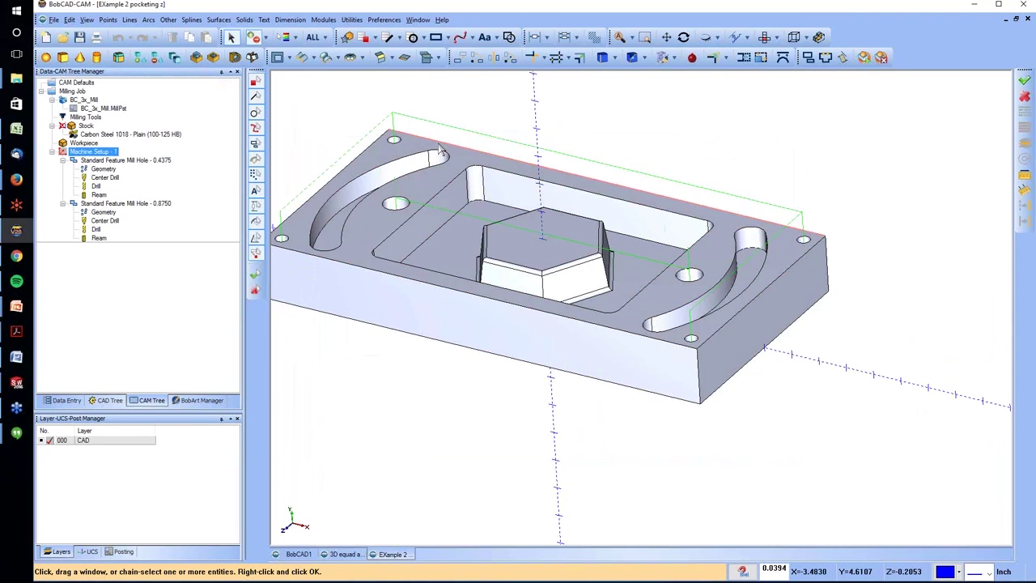
{"action": "left_click", "coordinate": [590, 303]}
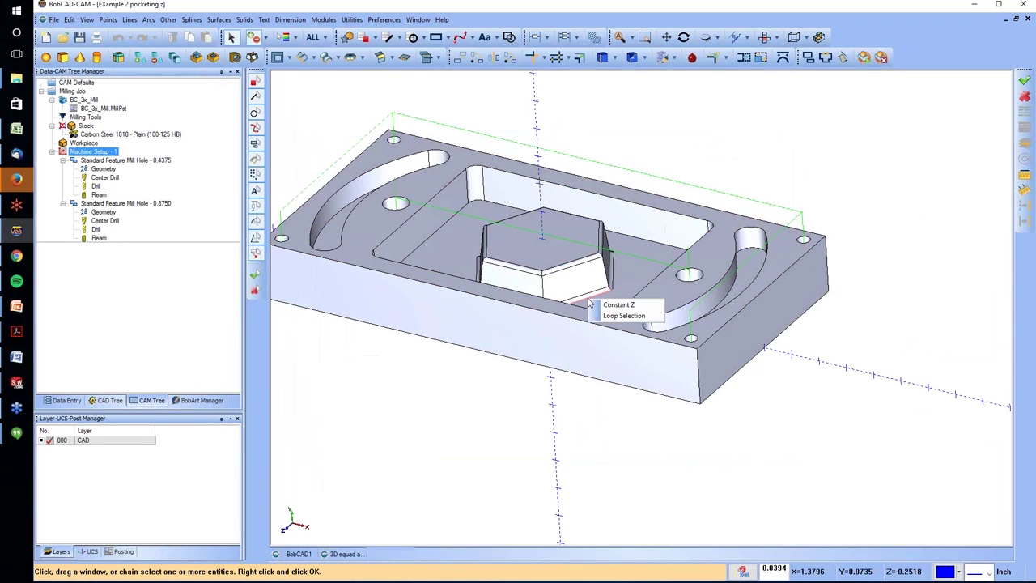
{"action": "left_click", "coordinate": [616, 305]}
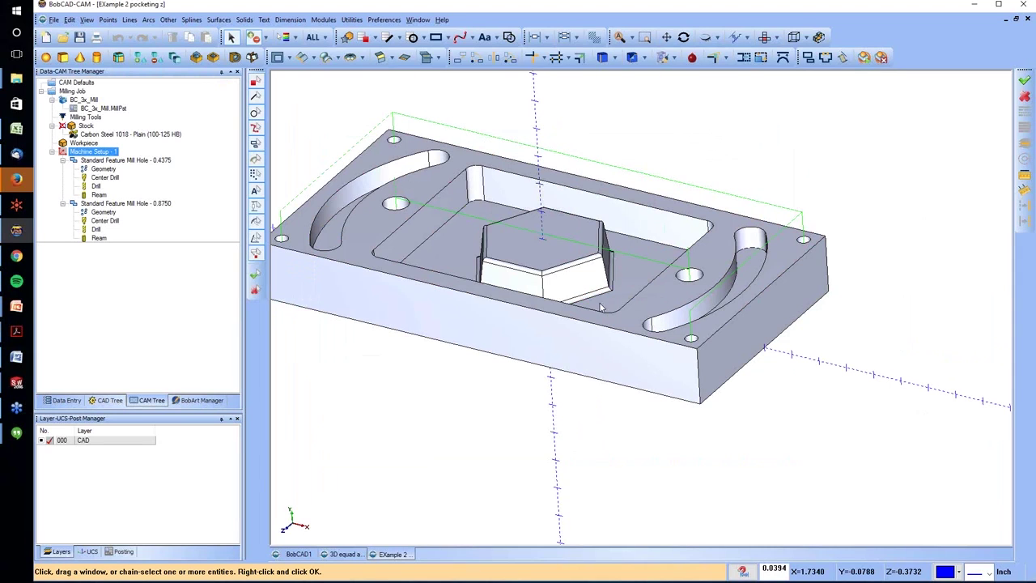
{"action": "middle_click_drag", "start_coordinate": [588, 289], "coordinate": [589, 333]}
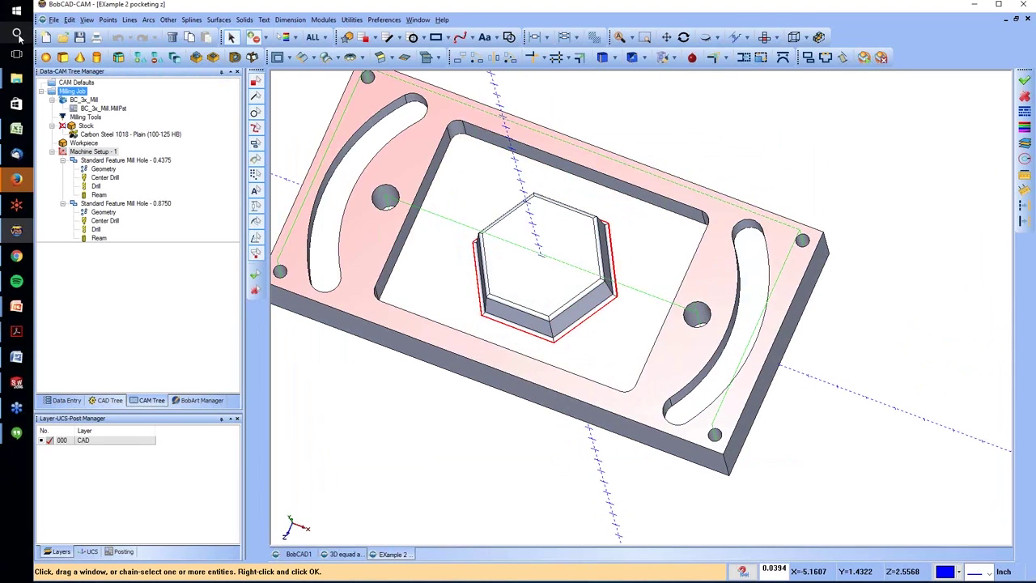
{"action": "left_click", "coordinate": [68, 250]}
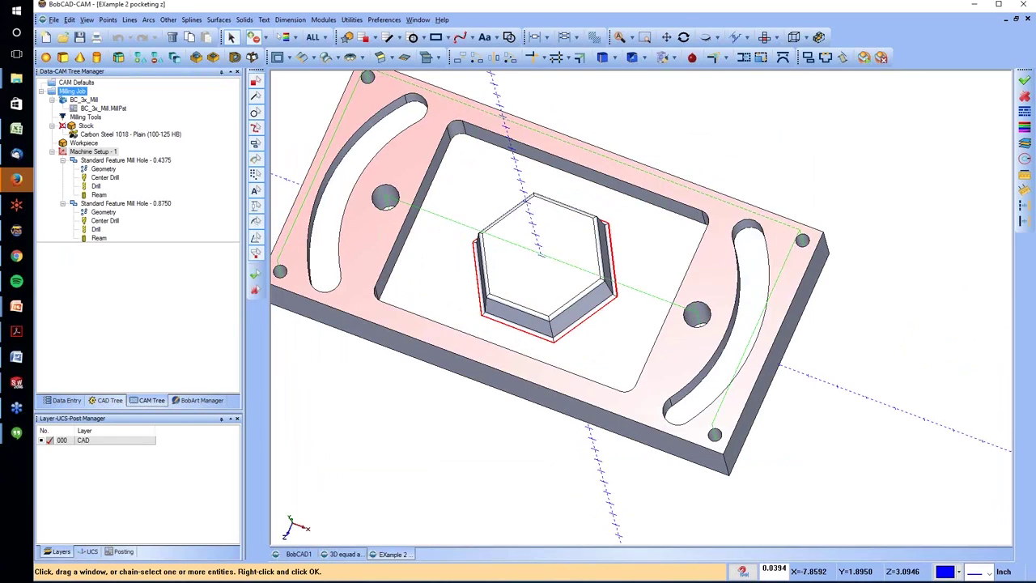
{"action": "left_click", "coordinate": [694, 113]}
{"action": "right_click", "coordinate": [694, 113]}
{"action": "left_click", "coordinate": [732, 121]}
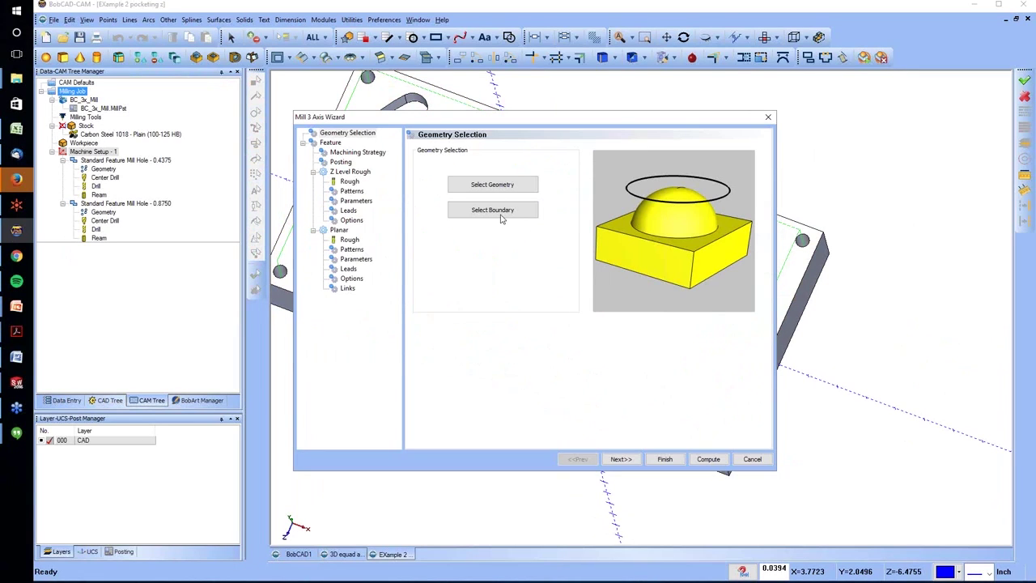
Set the feature's machining strategy to Advanced Rough and add Equidistant and Flatlands operations after it.
{"action": "left_click", "coordinate": [332, 144]}
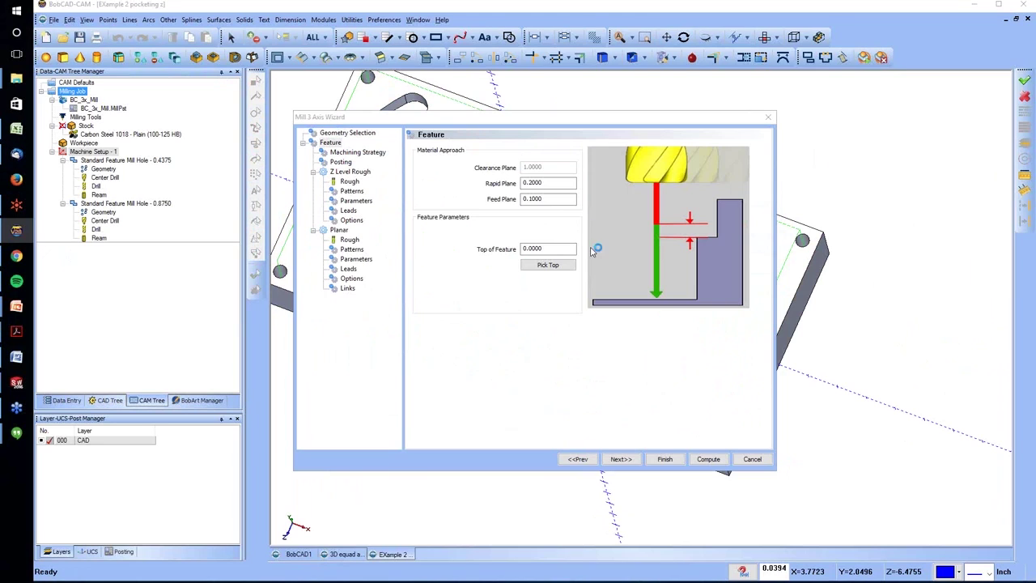
{"action": "left_click", "coordinate": [629, 463]}
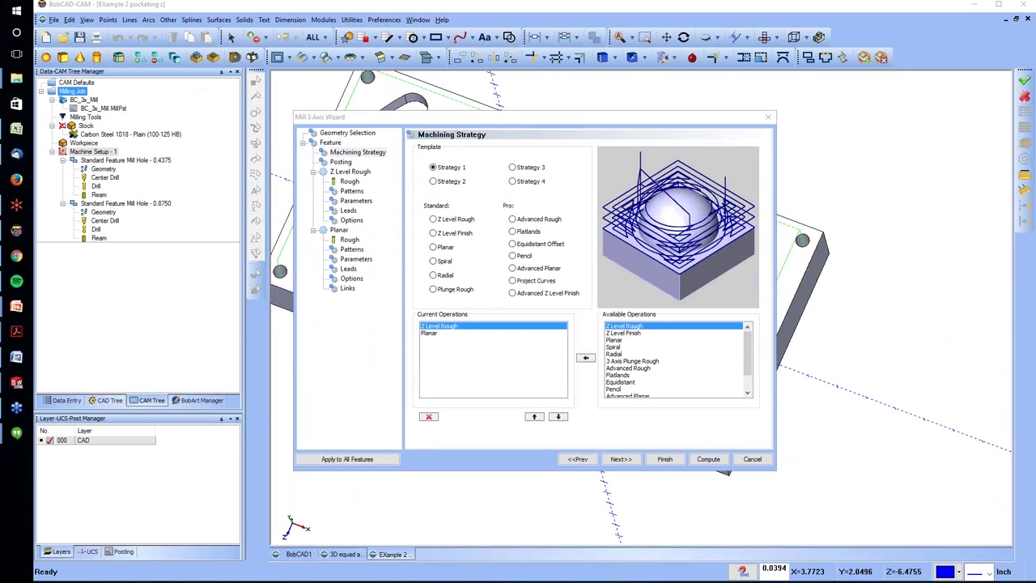
{"action": "left_click", "coordinate": [16, 229]}
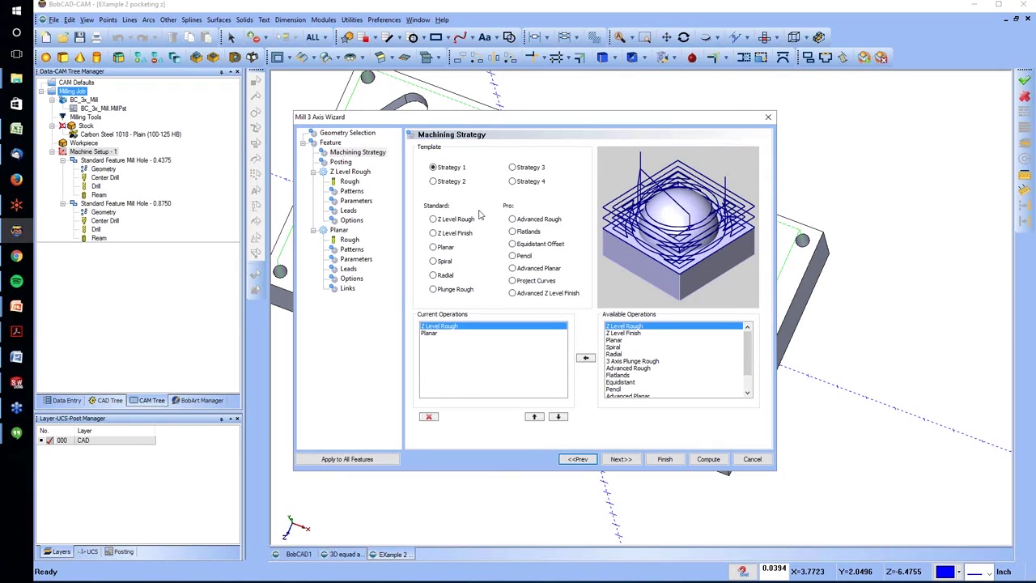
{"action": "left_click", "coordinate": [532, 220]}
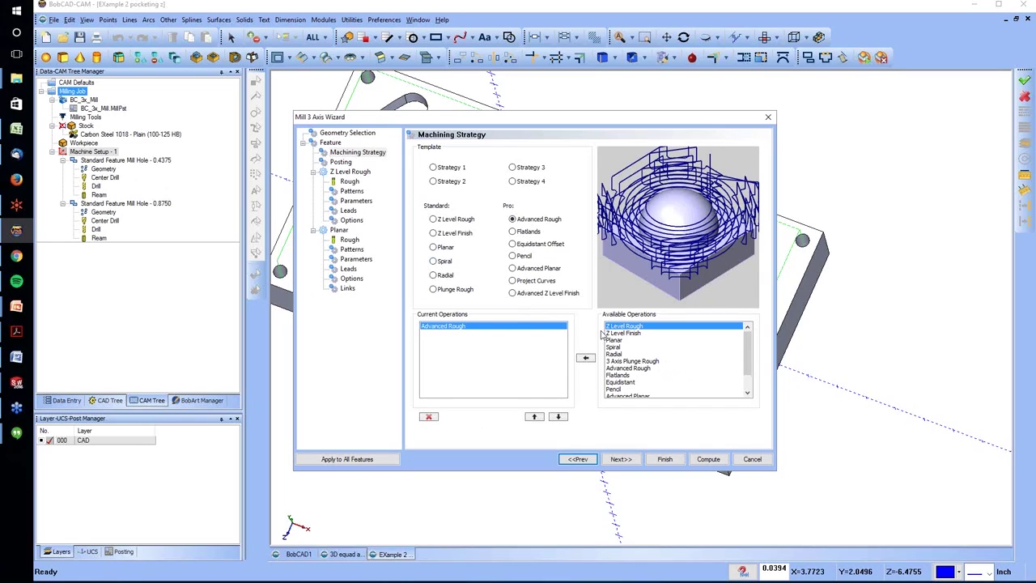
{"action": "left_click", "coordinate": [620, 382]}
{"action": "left_click", "coordinate": [593, 360]}
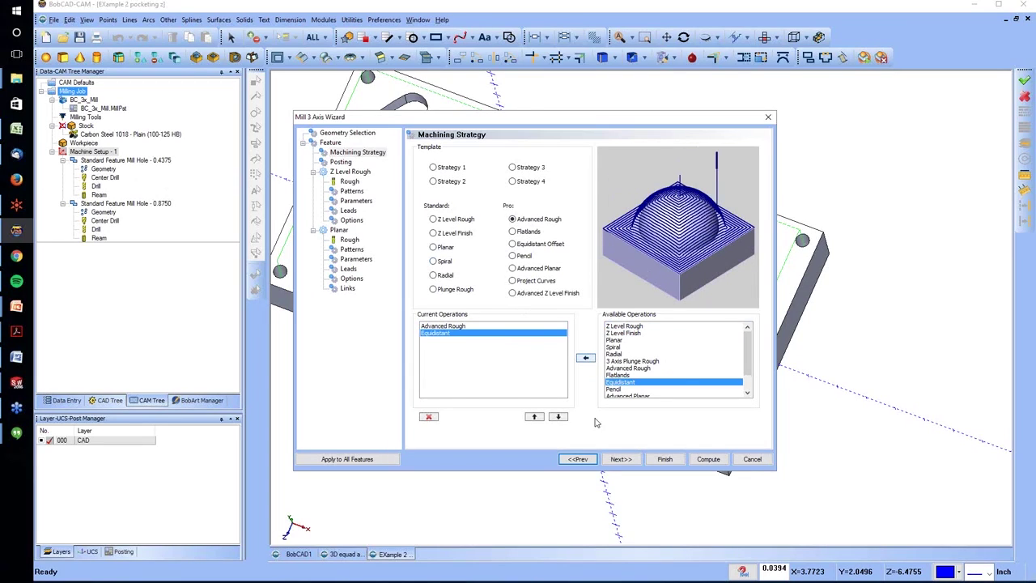
{"action": "left_click", "coordinate": [620, 375]}
{"action": "left_click", "coordinate": [587, 358]}
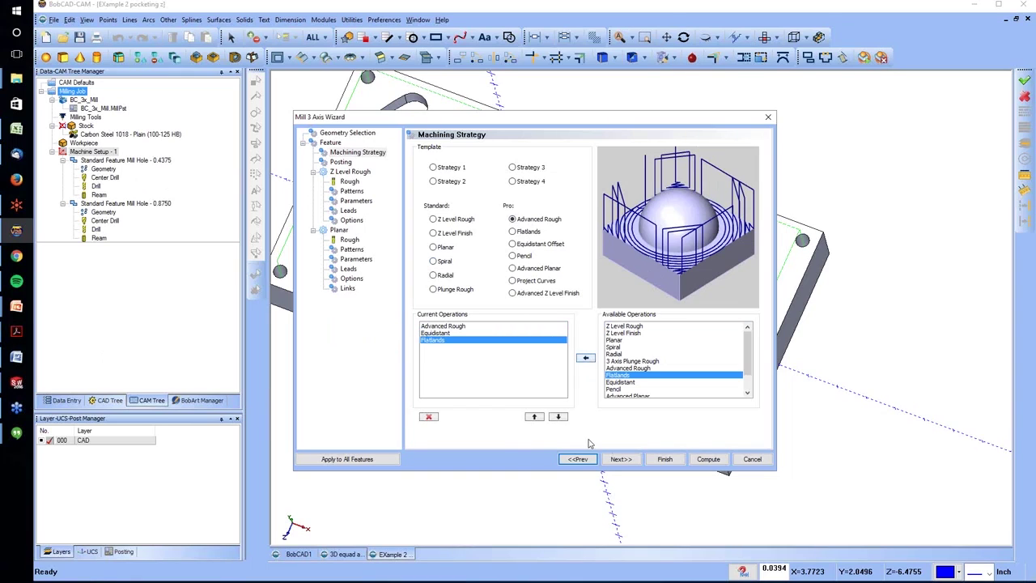
Set the Advanced Rough tool's corner radius to 0 and accept the 1/2 flat rough endmill in the tool crib.
{"action": "left_click", "coordinate": [620, 459]}
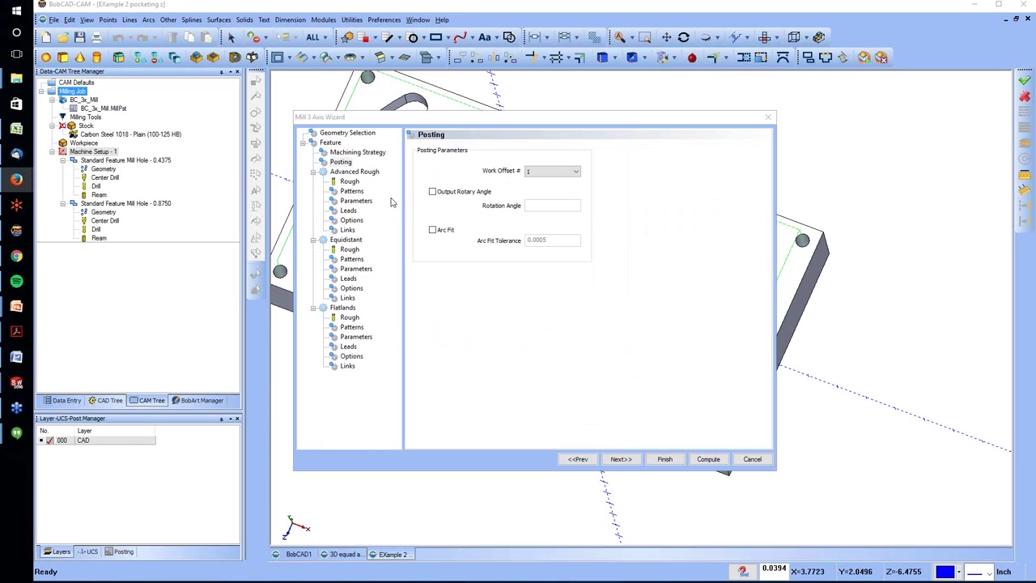
{"action": "left_click", "coordinate": [349, 181]}
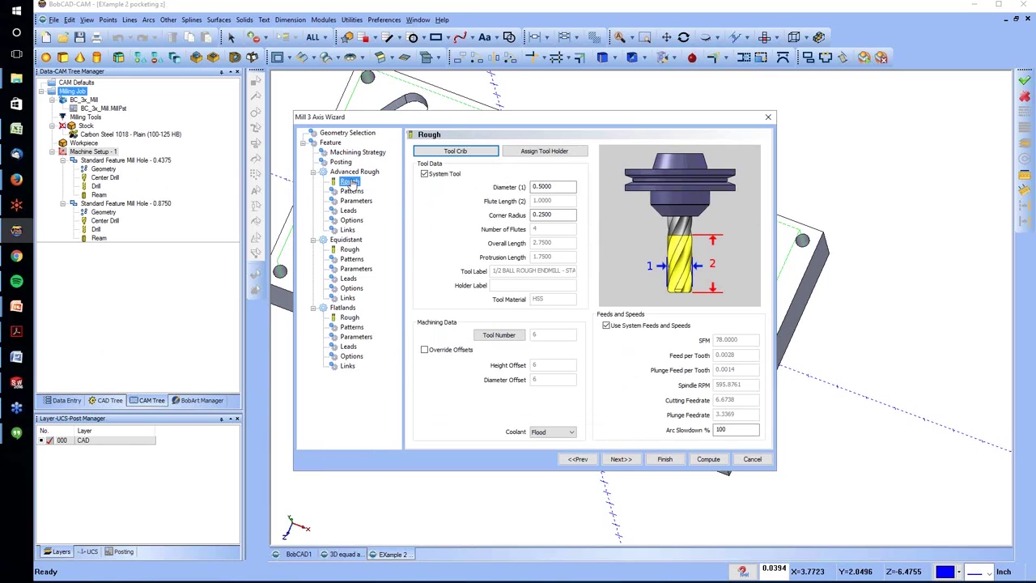
{"action": "double_click", "coordinate": [564, 214]}
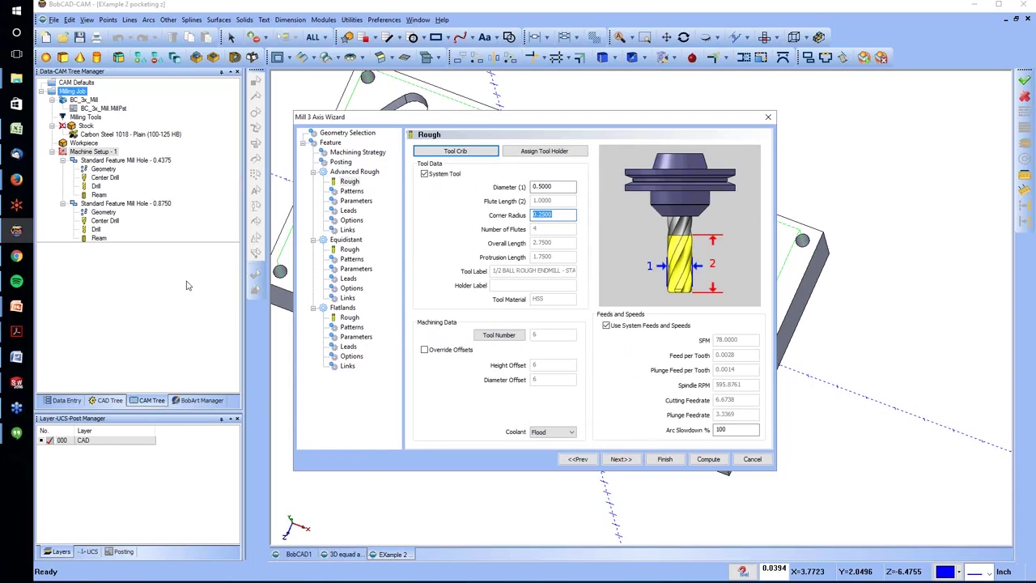
{"action": "type", "text": "0"}
{"action": "left_click", "coordinate": [450, 152]}
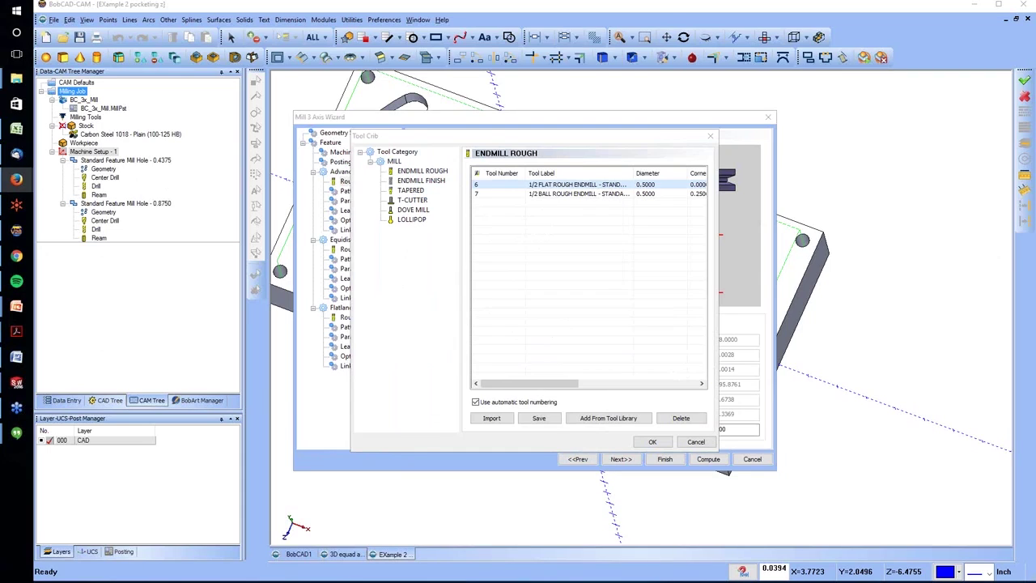
{"action": "left_click", "coordinate": [651, 441]}
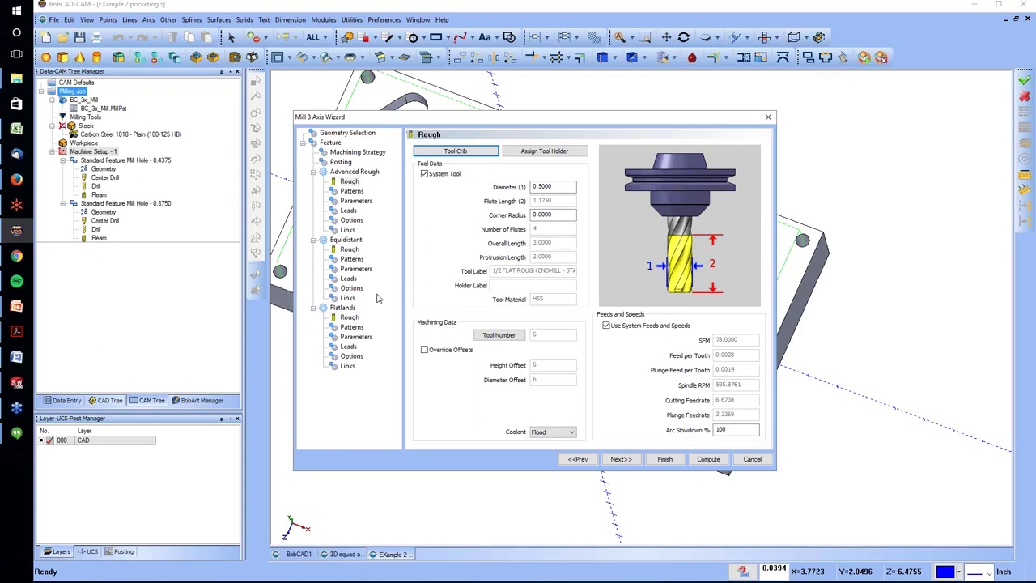
Set Advanced Rough to the Zig Zag method, with depth of cut and stepover of 0.25 and an XYZ allowance of 0.01.
{"action": "left_click", "coordinate": [609, 463]}
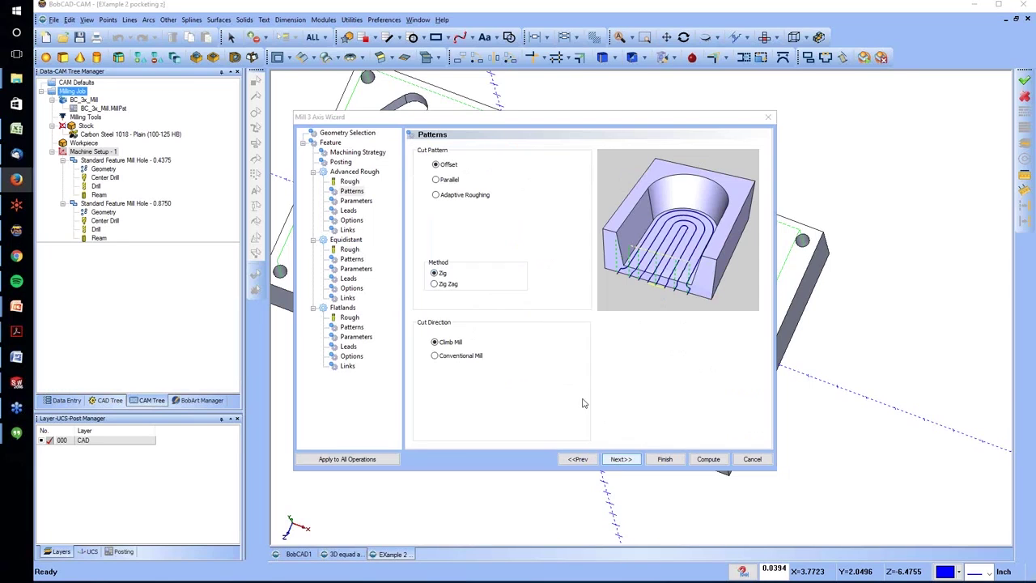
{"action": "left_click", "coordinate": [448, 284]}
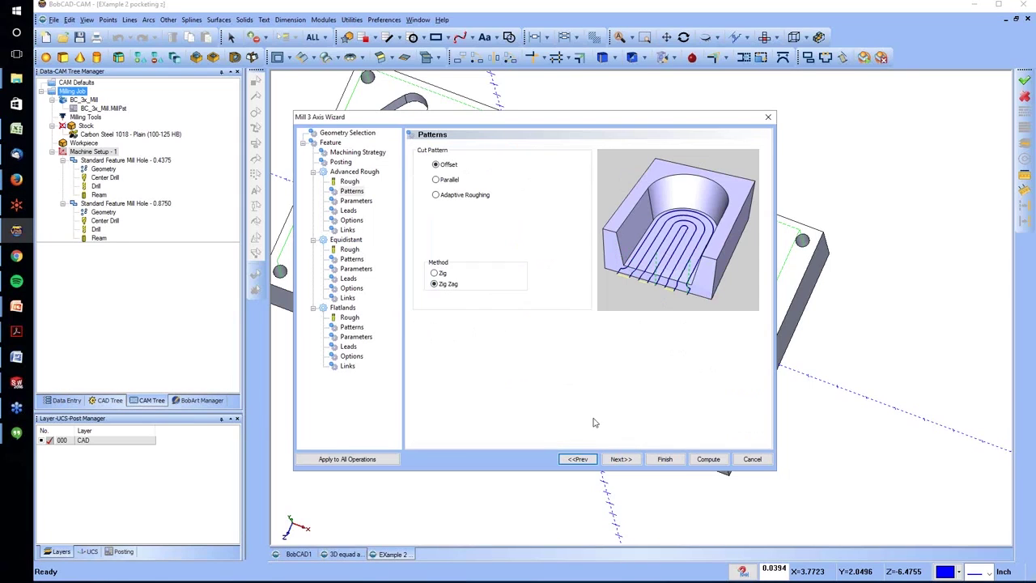
{"action": "left_click", "coordinate": [621, 459]}
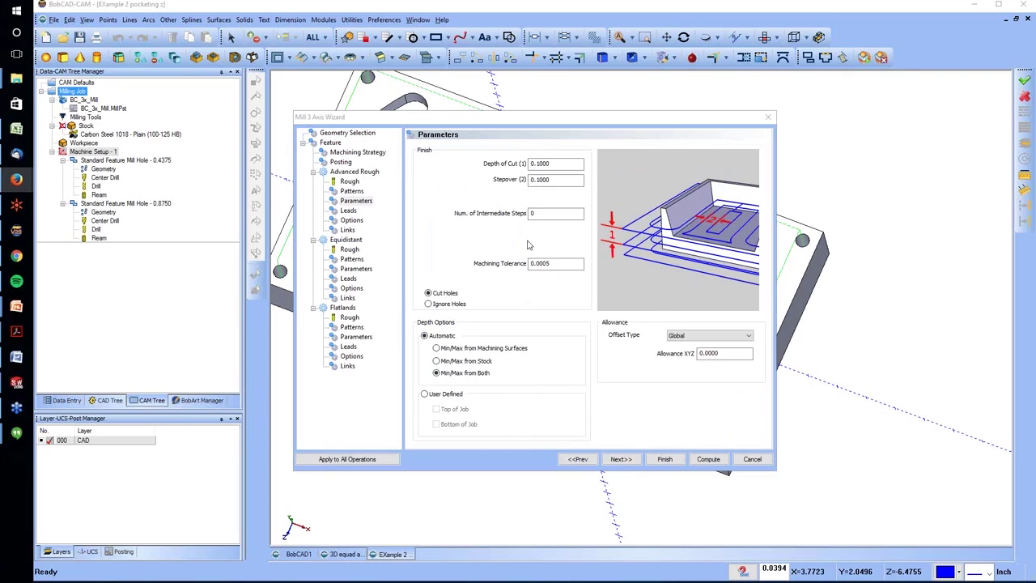
{"action": "double_click", "coordinate": [540, 163]}
{"action": "type", "text": ".25"}
{"action": "key", "text": "Tab"}
{"action": "type", "text": ".25"}
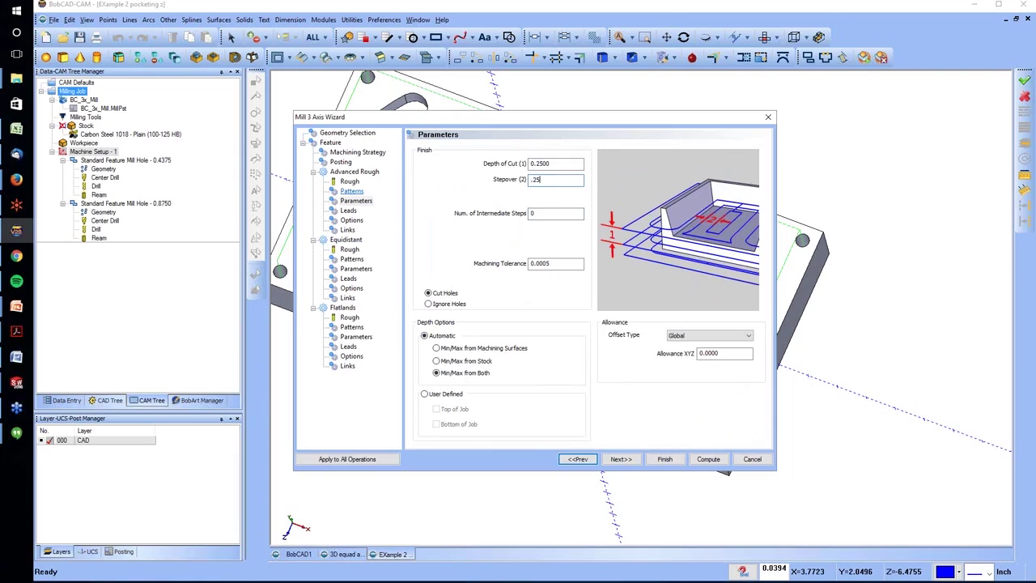
{"action": "key", "text": "Tab"}
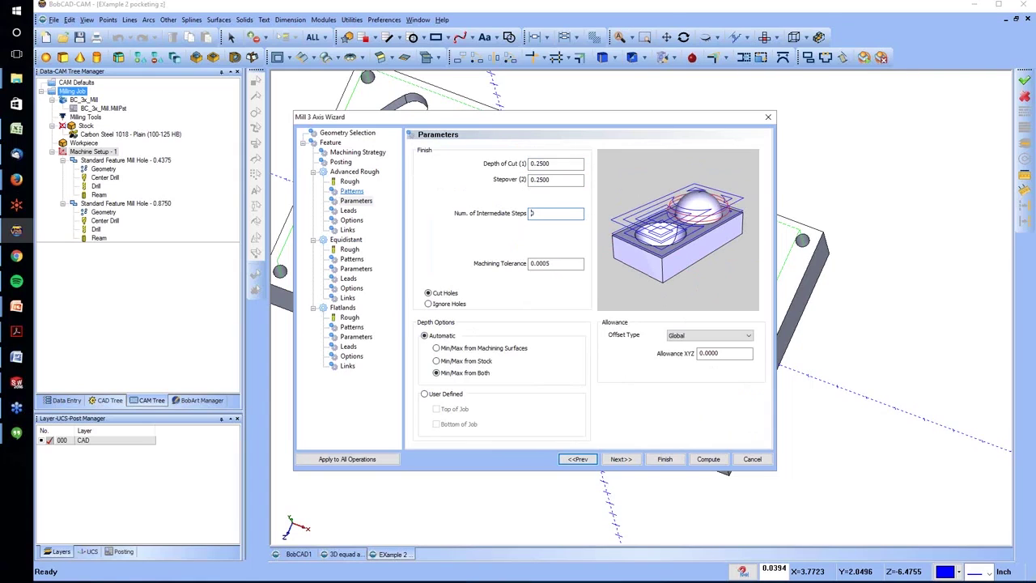
{"action": "double_click", "coordinate": [731, 353]}
{"action": "type", "text": ".01"}
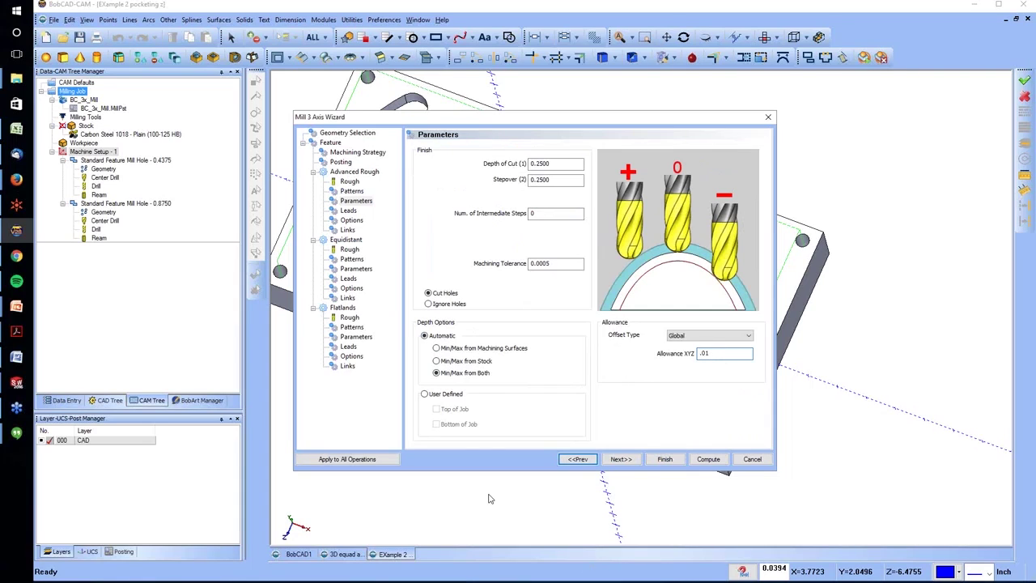
{"action": "left_click", "coordinate": [349, 210]}
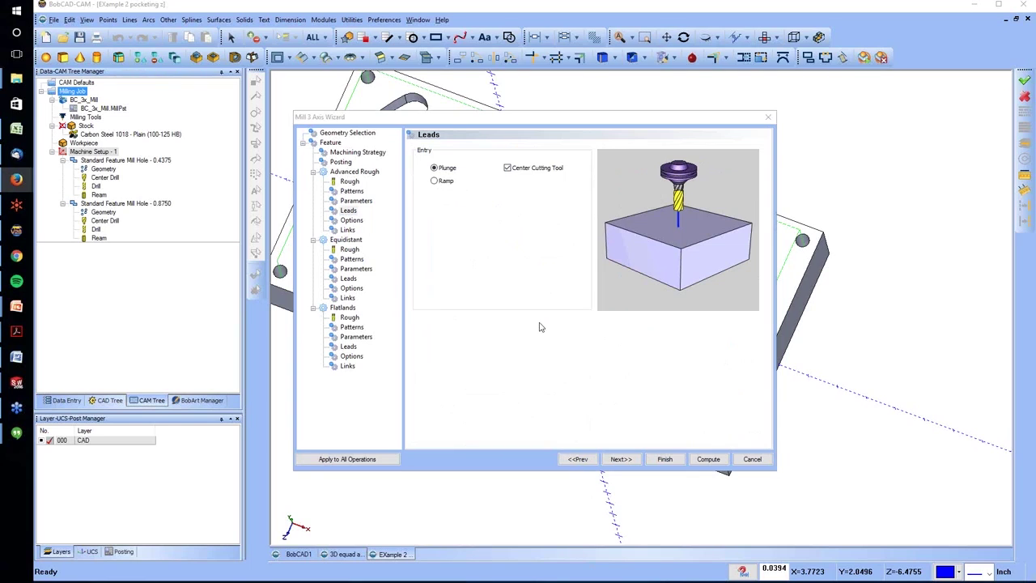
Set the Equidistant operation's tool to a 0.25 diameter with a 0.125 corner radius, and proceed to its cut pattern settings.
{"action": "left_click", "coordinate": [348, 249]}
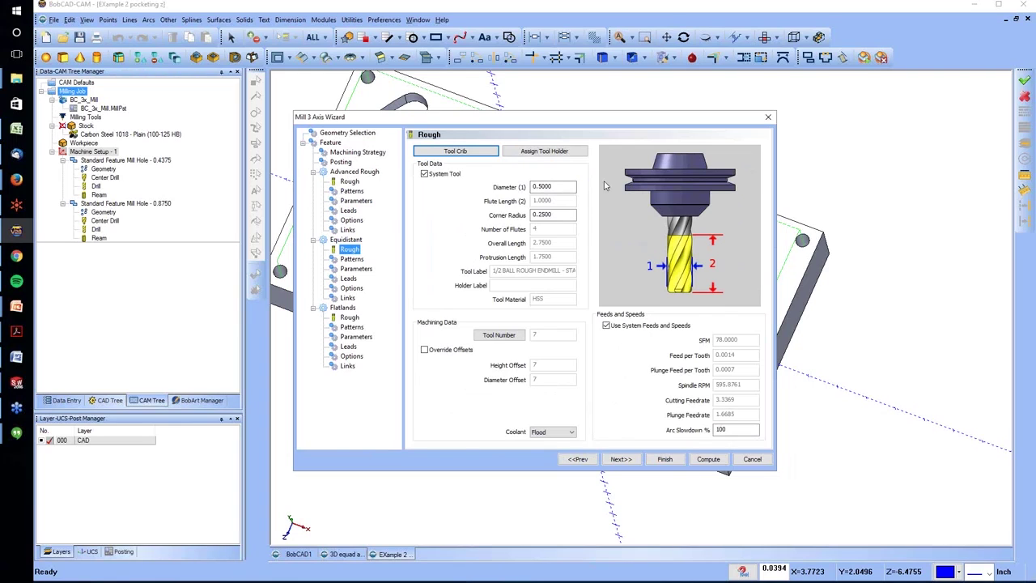
{"action": "double_click", "coordinate": [553, 186]}
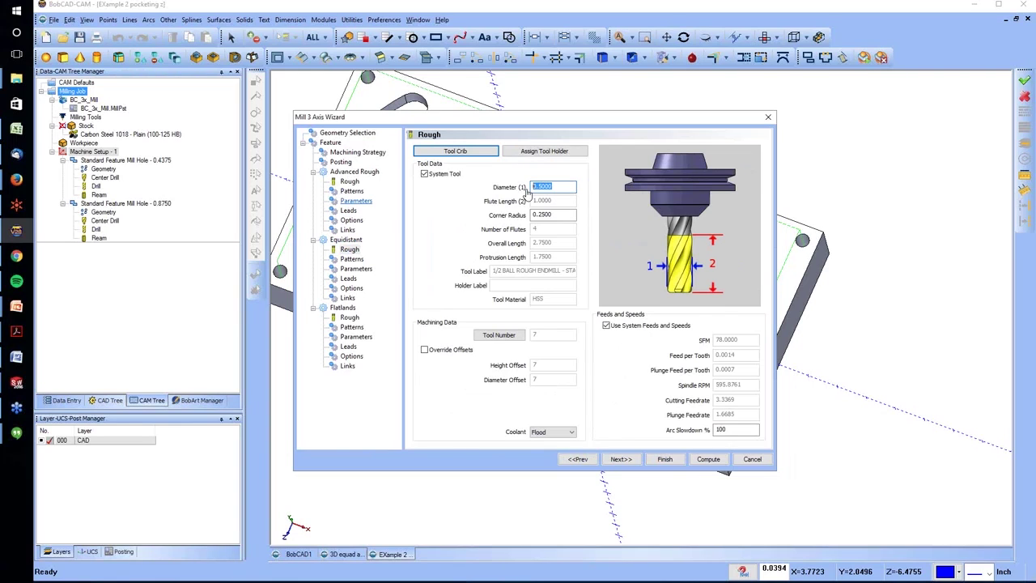
{"action": "type", "text": ".25"}
{"action": "key", "text": "Tab"}
{"action": "type", "text": ".125"}
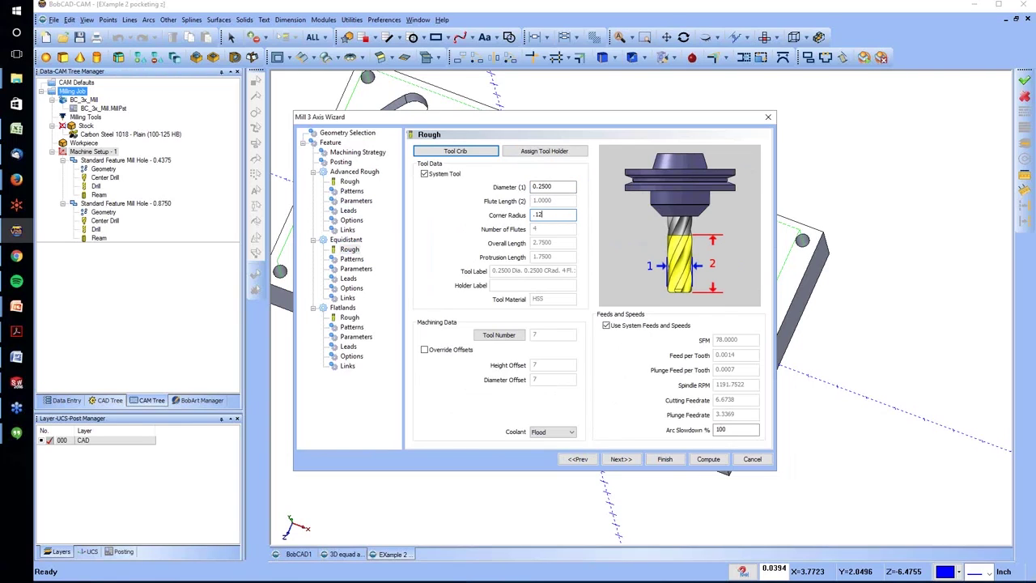
{"action": "key", "text": "Tab"}
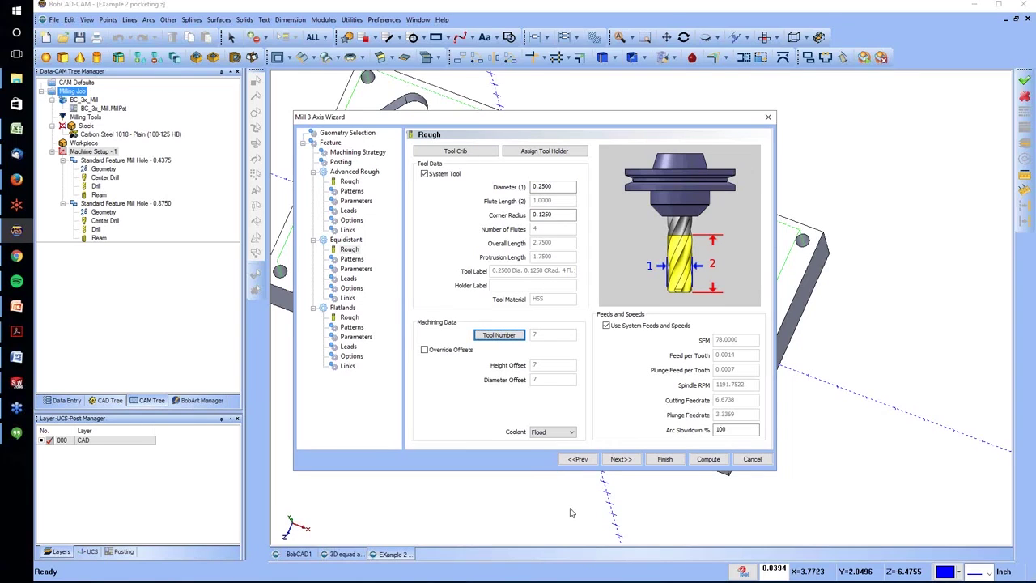
{"action": "left_click", "coordinate": [619, 462]}
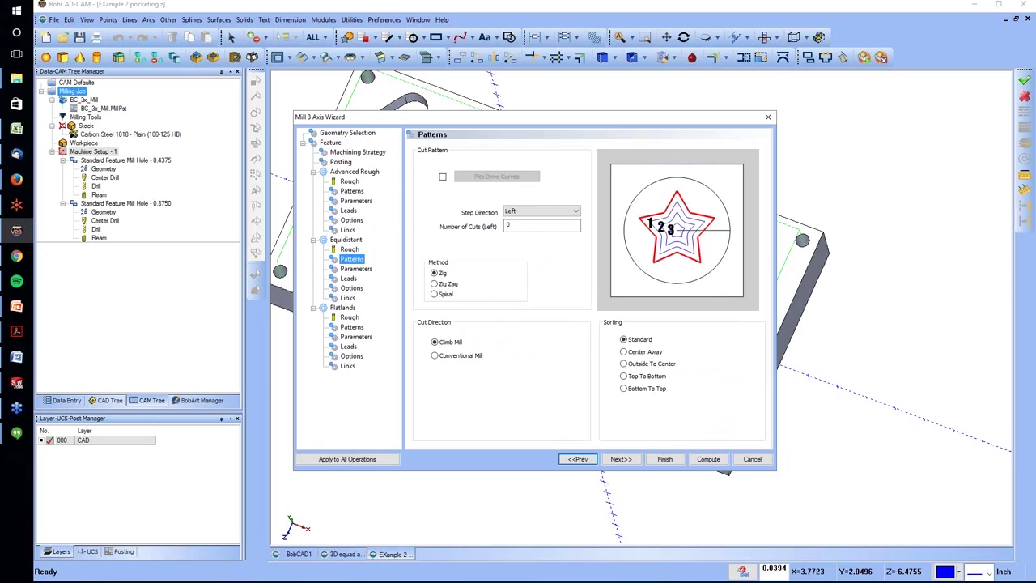
Set the Equidistant operation's stepover to 0.01 and proceed to its lead settings.
{"action": "key", "text": "alt+Tab"}
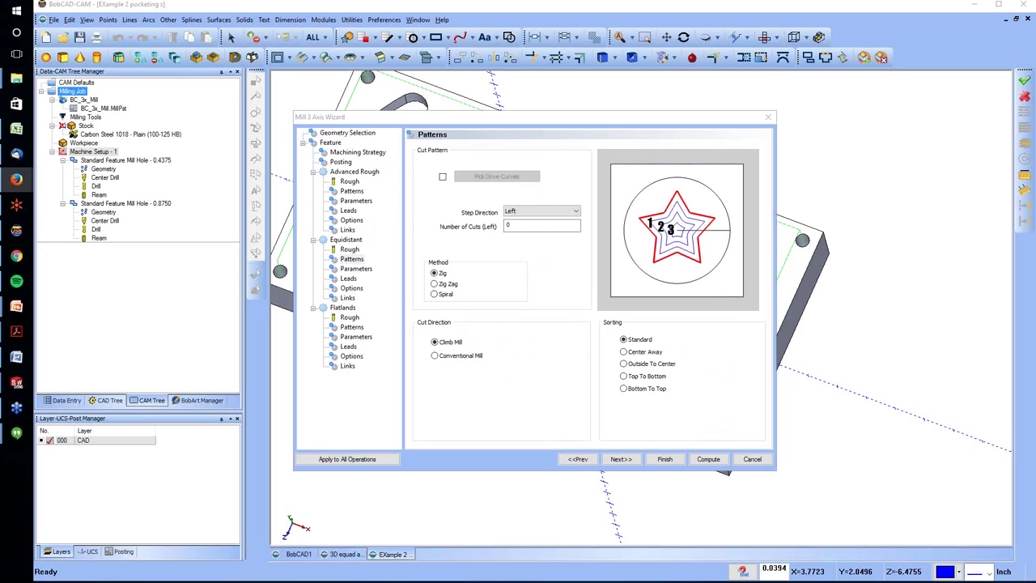
{"action": "left_click", "coordinate": [616, 460]}
{"action": "double_click", "coordinate": [555, 206]}
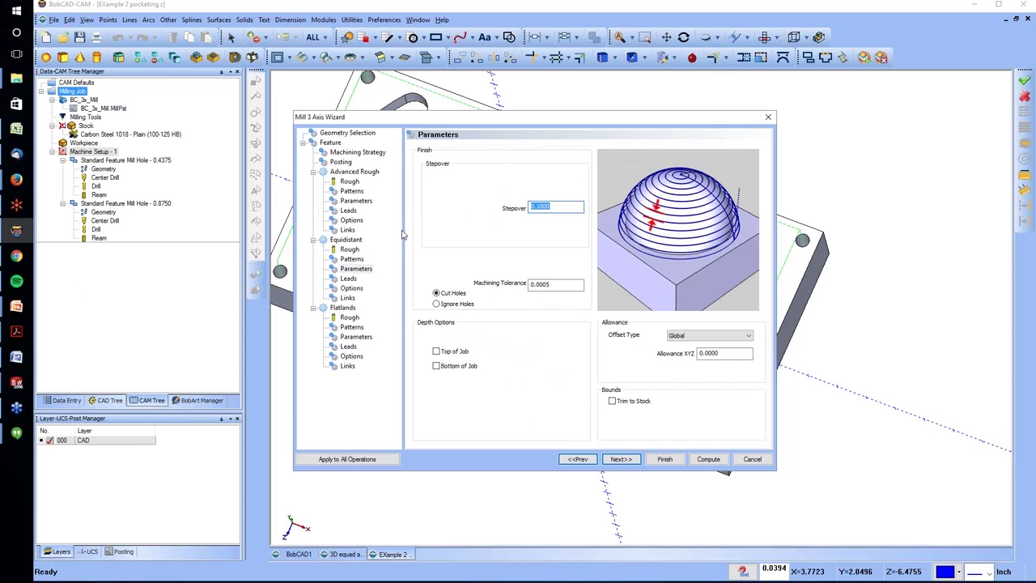
{"action": "type", "text": ".01"}
{"action": "left_click", "coordinate": [625, 459]}
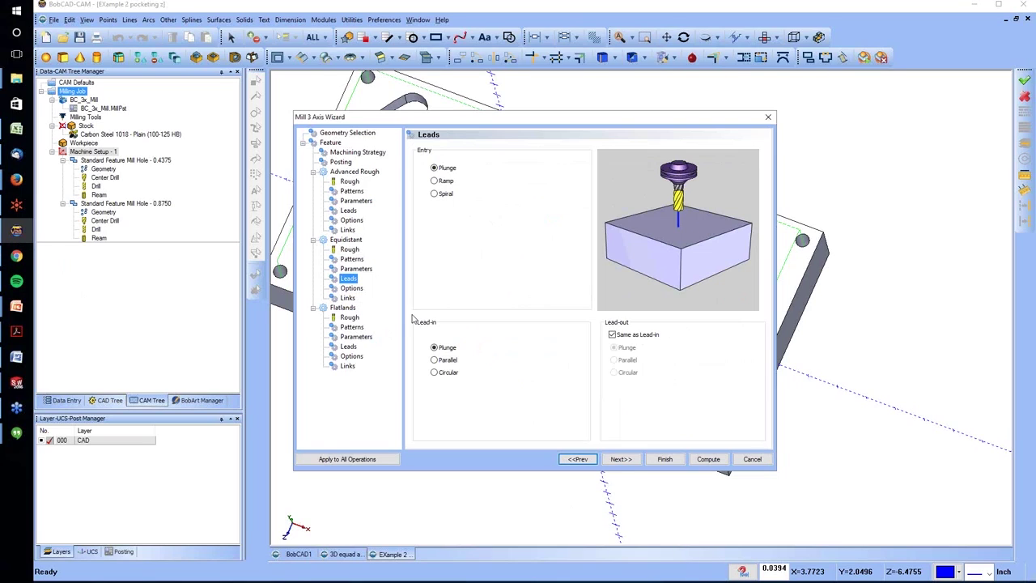
Set the Equidistant operation's boundary option to Tool Outside with an offset of 0.125.
{"action": "left_click", "coordinate": [350, 288]}
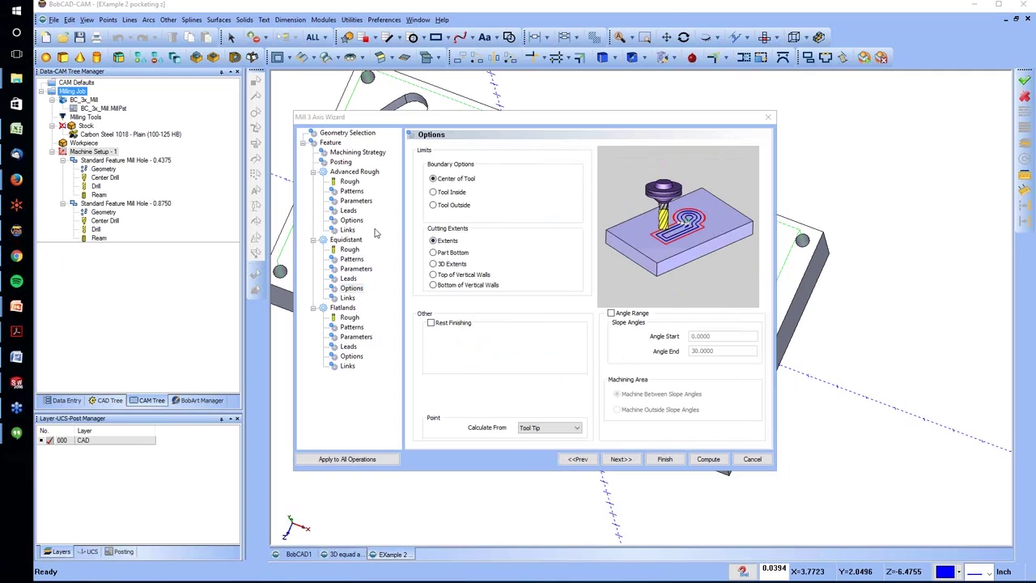
{"action": "left_click", "coordinate": [442, 207]}
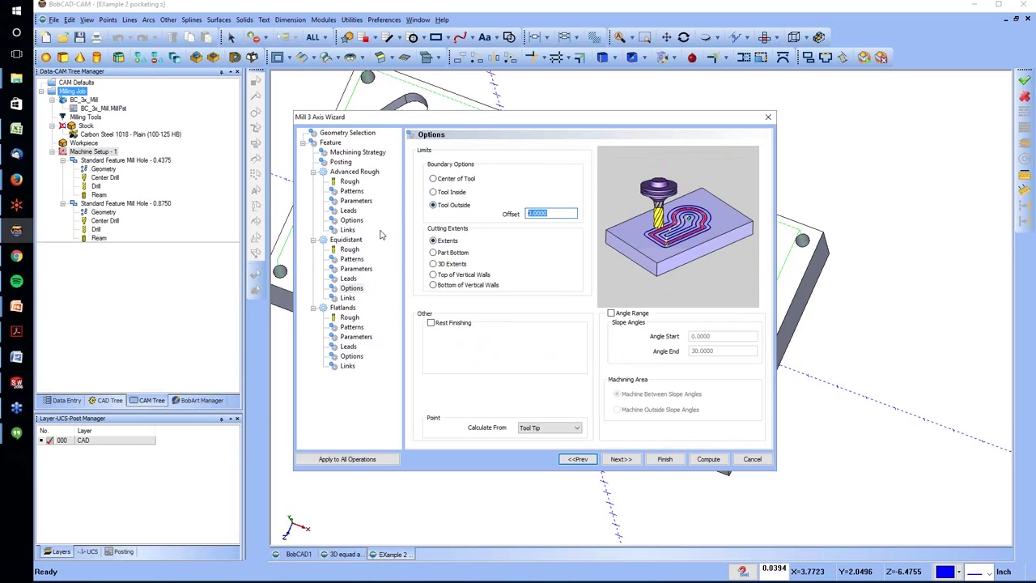
{"action": "type", "text": ".125"}
Set the Flatlands tool's corner radius to 0 and compute the Mill 3 Axis feature's toolpaths.
{"action": "left_click", "coordinate": [348, 320]}
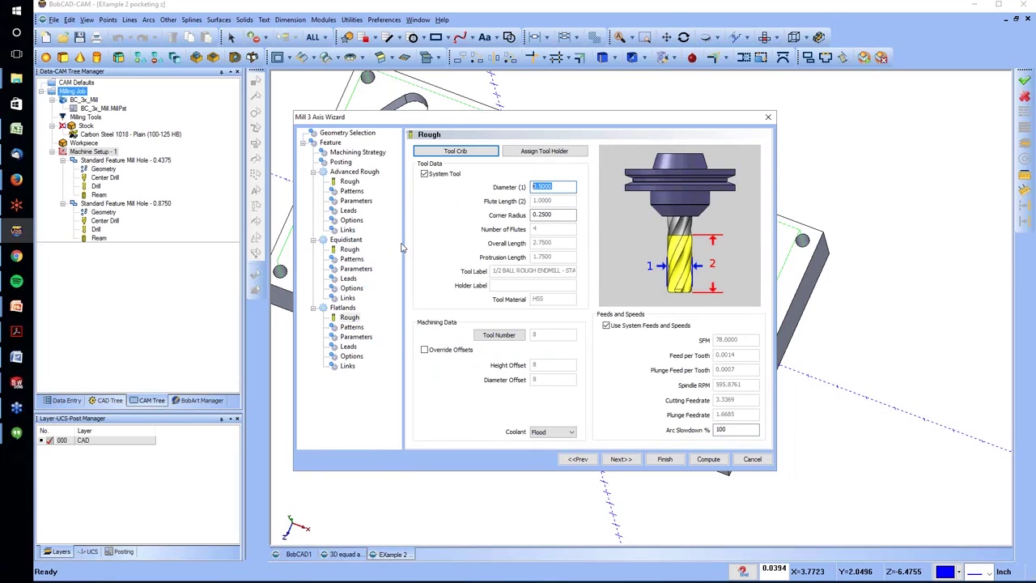
{"action": "double_click", "coordinate": [553, 214]}
{"action": "type", "text": "0"}
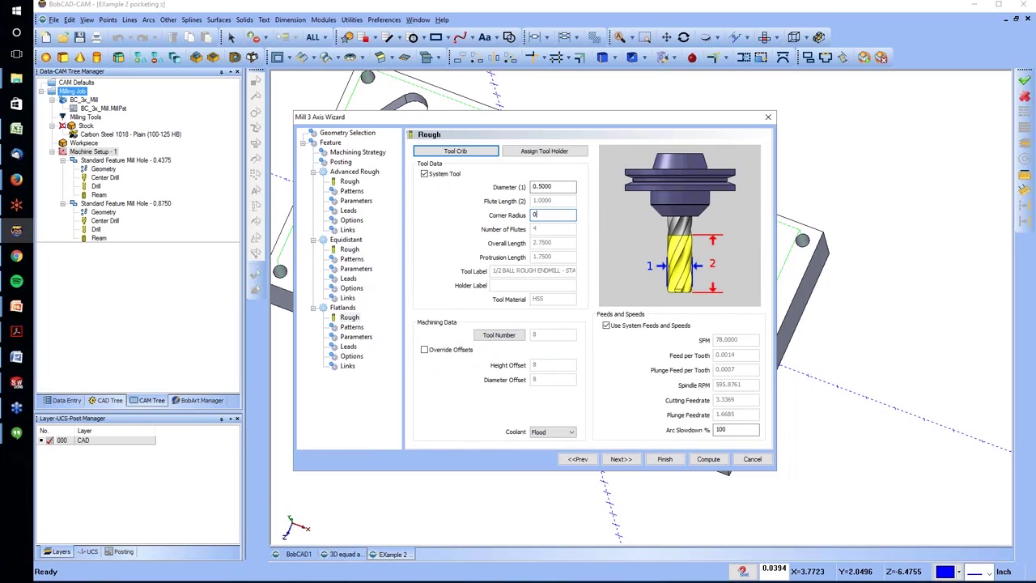
{"action": "key", "text": "alt+Tab"}
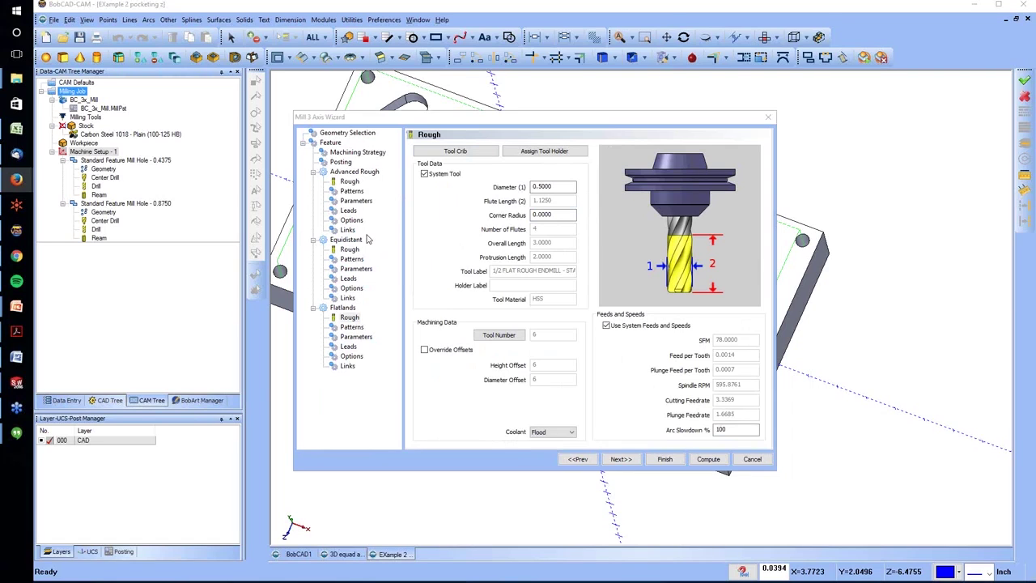
{"action": "left_click", "coordinate": [708, 459]}
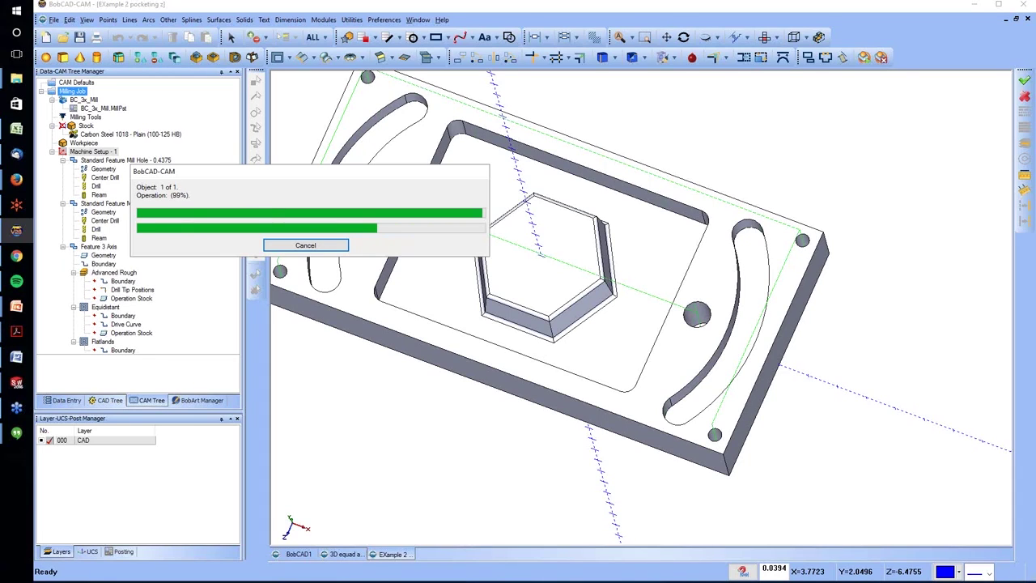
Inspect the computed toolpath on the central hexagon and remove the boundary assigned to the whole 3 Axis feature.
{"action": "middle_click_drag", "start_coordinate": [560, 273], "coordinate": [545, 179]}
{"action": "left_click", "coordinate": [111, 299]}
{"action": "left_click", "coordinate": [119, 289]}
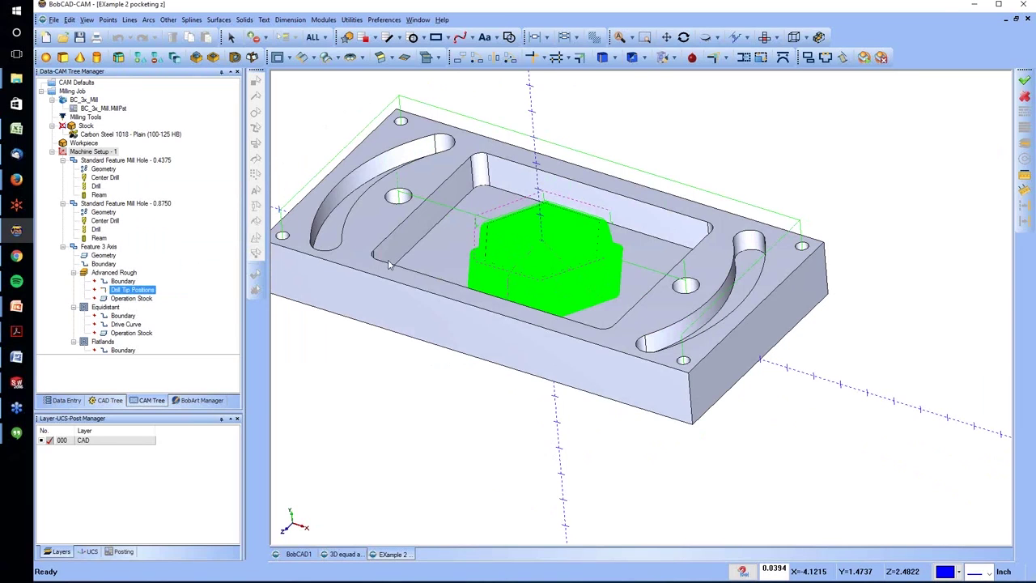
{"action": "scroll", "coordinate": [575, 254], "scroll_direction": "up", "scroll_amount": 8}
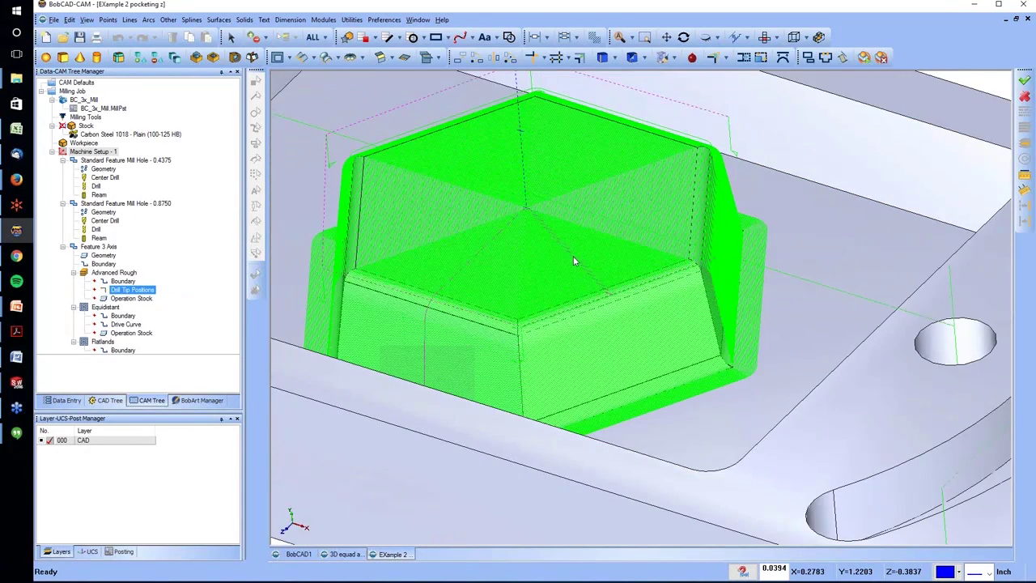
{"action": "scroll", "coordinate": [573, 256], "scroll_direction": "down", "scroll_amount": 2}
{"action": "left_click", "coordinate": [113, 272]}
{"action": "left_click", "coordinate": [104, 263]}
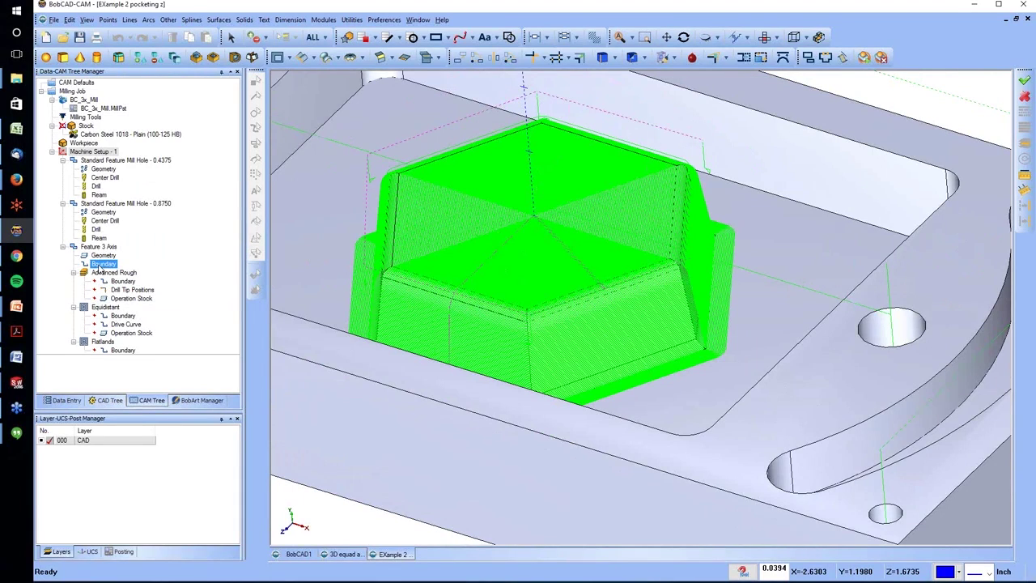
{"action": "right_click", "coordinate": [96, 266]}
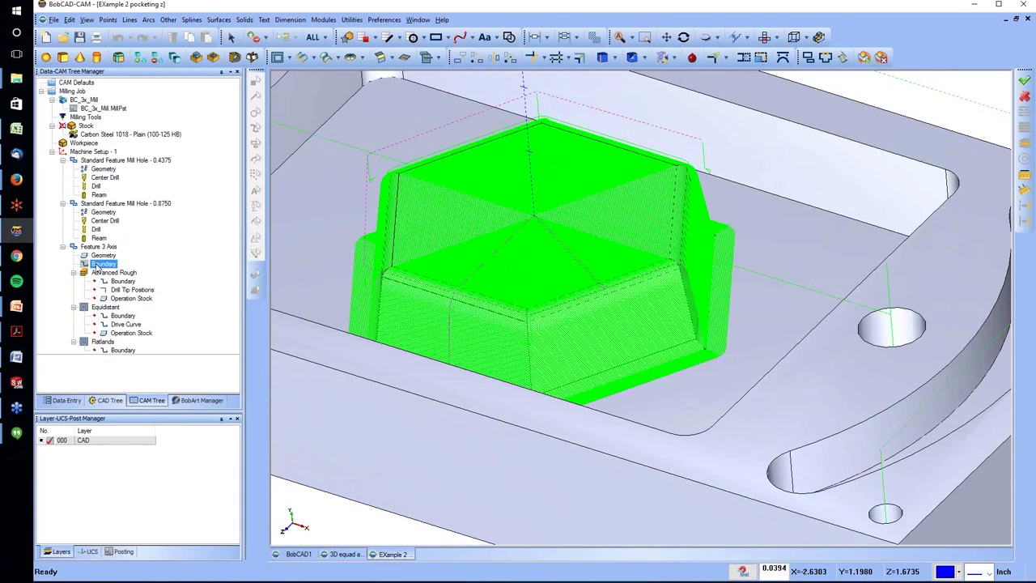
{"action": "left_click", "coordinate": [131, 283]}
Assign the rectangular pocket's floor face as the boundary of the Equidistant operation only.
{"action": "left_click", "coordinate": [121, 316]}
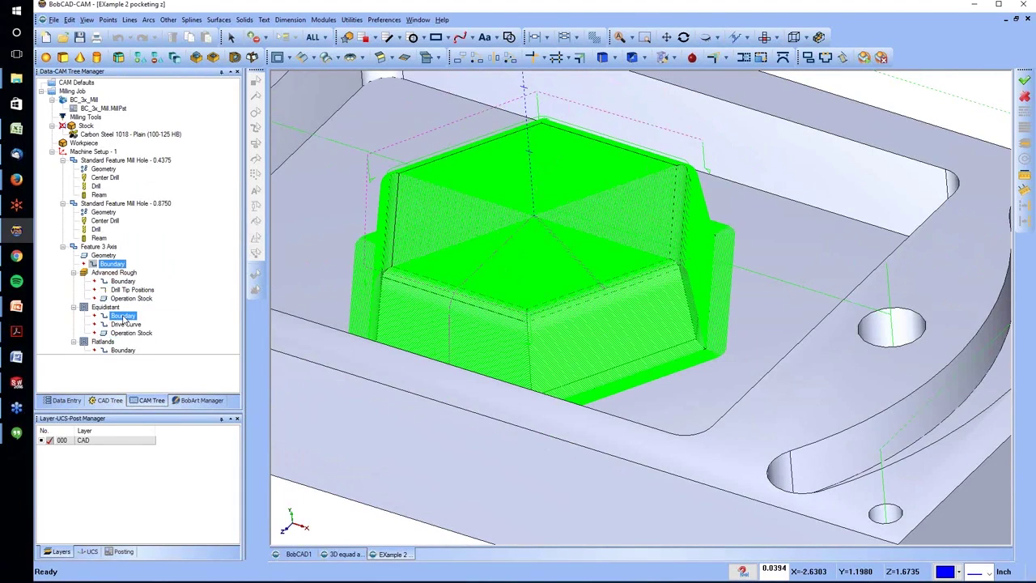
{"action": "right_click", "coordinate": [123, 315]}
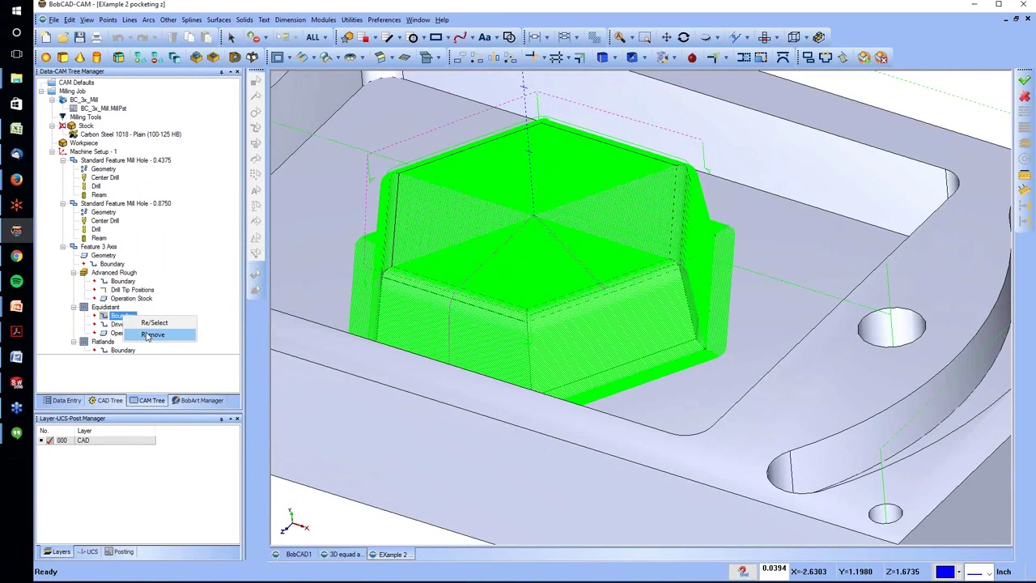
{"action": "left_click", "coordinate": [150, 334]}
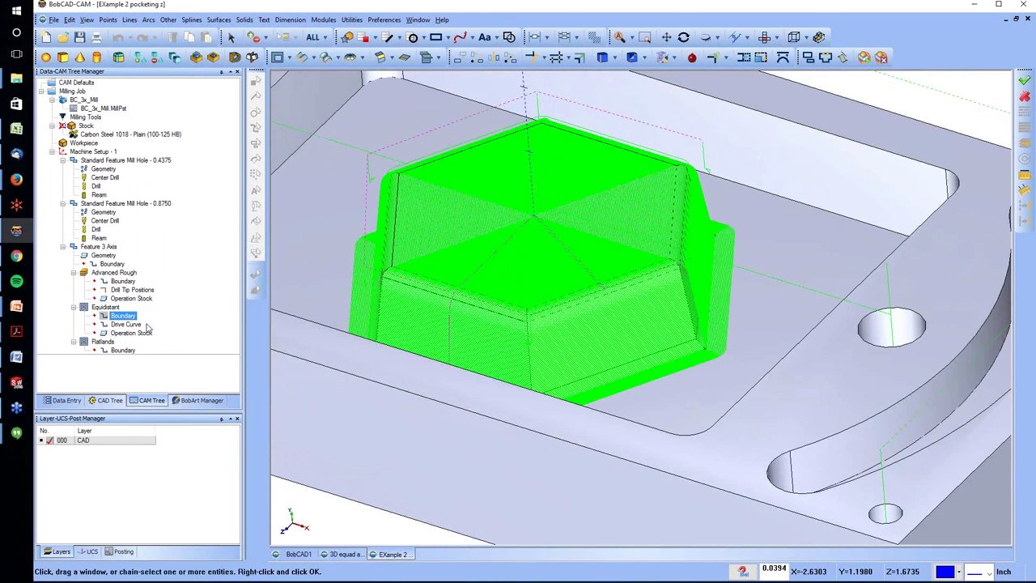
{"action": "right_click", "coordinate": [648, 374]}
{"action": "left_click", "coordinate": [688, 378]}
{"action": "left_click", "coordinate": [132, 271]}
{"action": "right_click", "coordinate": [357, 183]}
{"action": "left_click", "coordinate": [381, 200]}
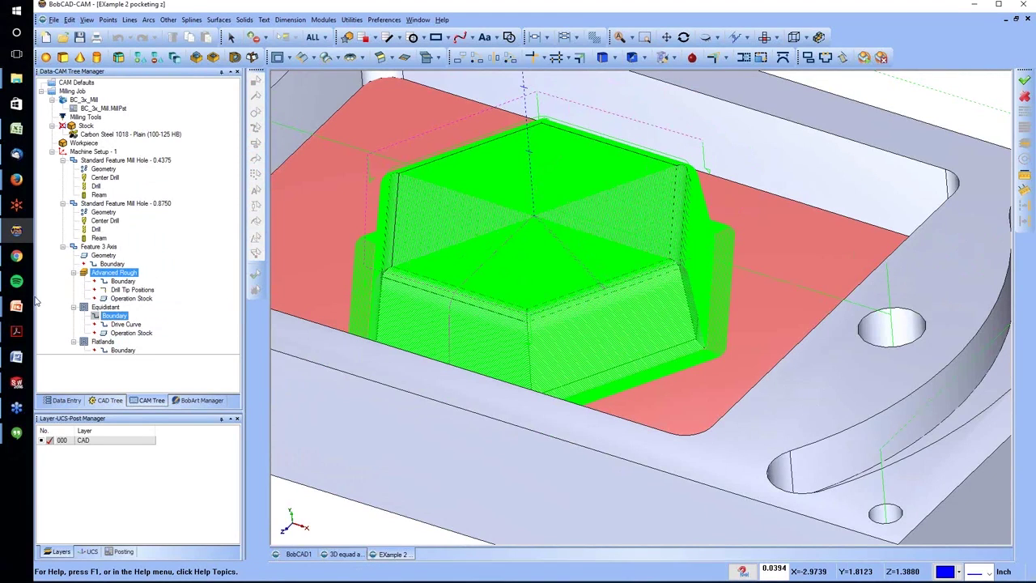
Recompute the Advanced Rough toolpath without the feature boundary and check its coverage of the pocket and slots.
{"action": "left_click", "coordinate": [100, 246]}
{"action": "left_click", "coordinate": [112, 264]}
{"action": "mouse_move", "coordinate": [105, 261]}
{"action": "left_mouse_down"}
{"action": "mouse_move", "coordinate": [102, 247]}
{"action": "mouse_move", "coordinate": [105, 338]}
{"action": "mouse_move", "coordinate": [94, 313]}
{"action": "mouse_move", "coordinate": [99, 194]}
{"action": "mouse_move", "coordinate": [98, 272]}
{"action": "left_mouse_up"}
{"action": "right_click", "coordinate": [99, 273]}
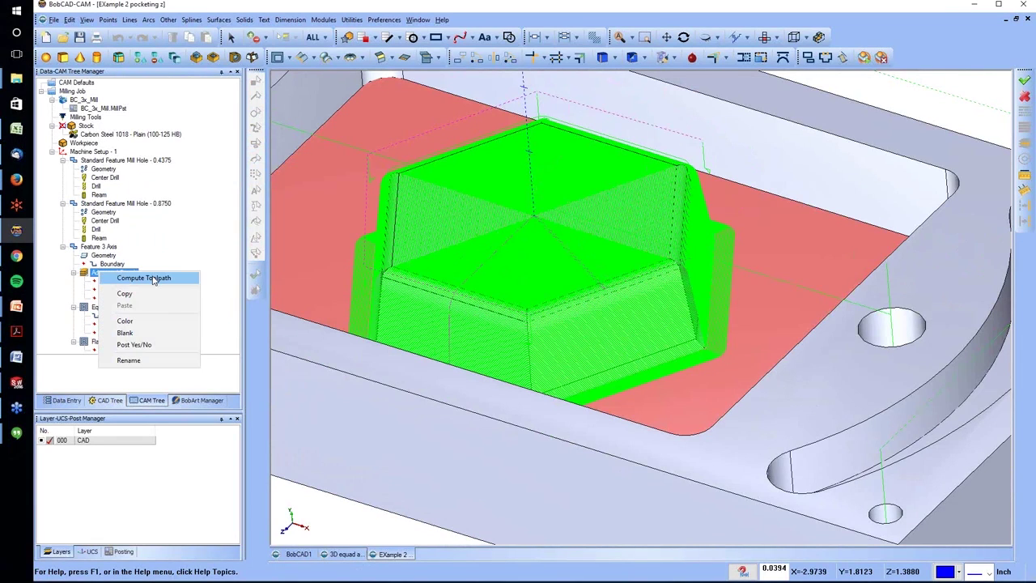
{"action": "left_click", "coordinate": [144, 277]}
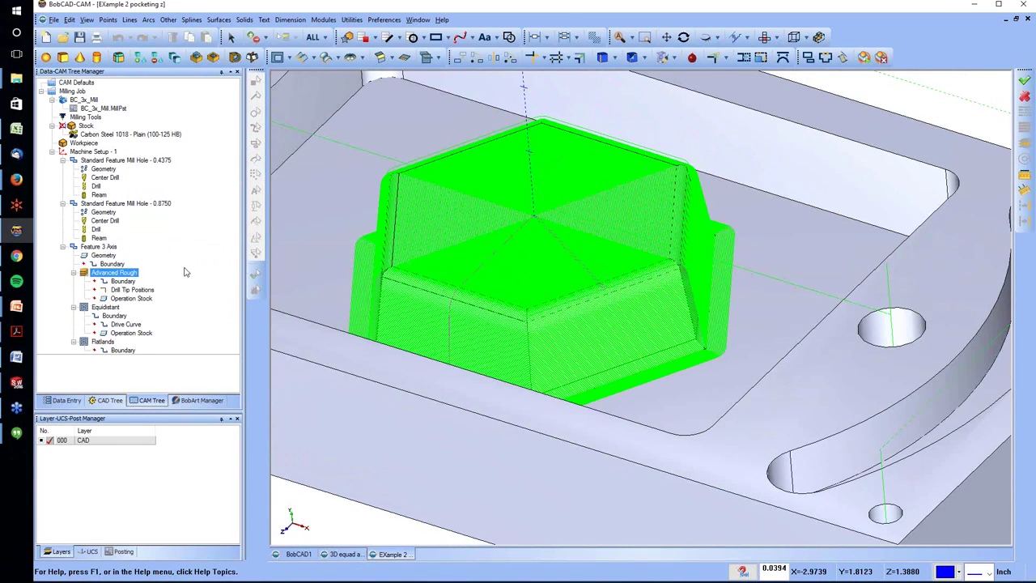
{"action": "left_click", "coordinate": [107, 274]}
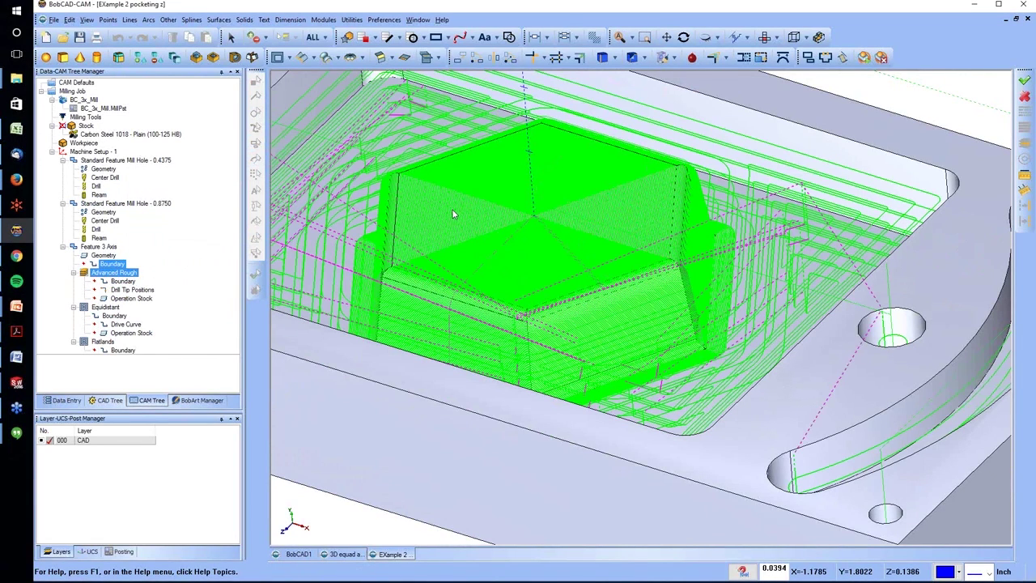
{"action": "scroll", "coordinate": [490, 188], "scroll_direction": "down", "scroll_amount": 3}
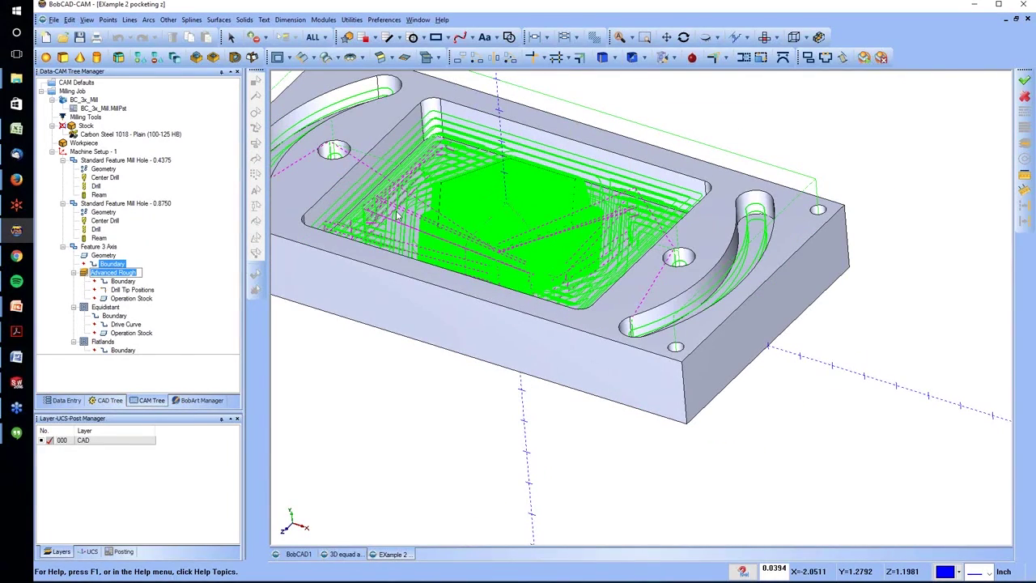
{"action": "middle_click_drag", "start_coordinate": [687, 127], "coordinate": [676, 176]}
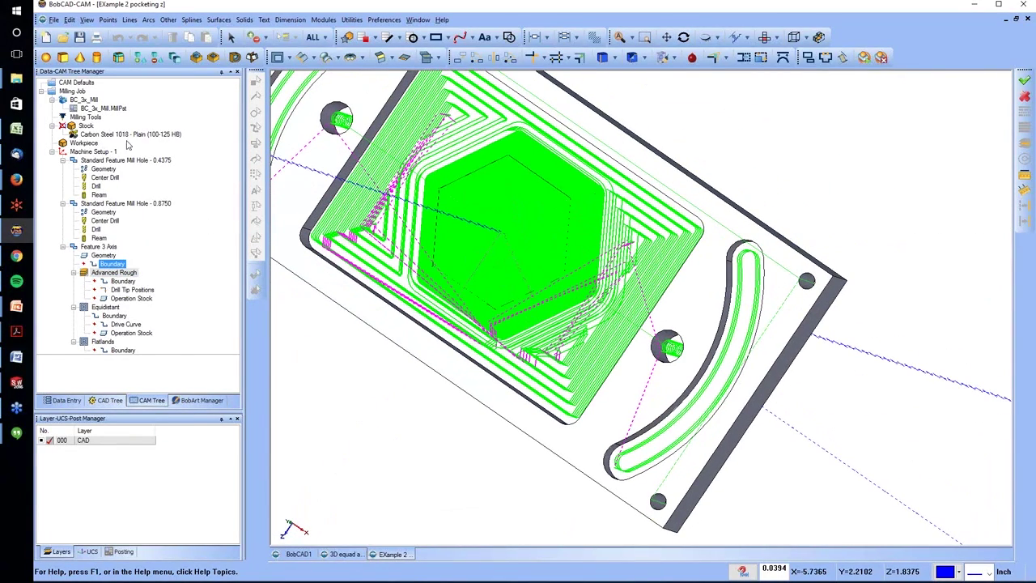
Open the milling job's simulation and advance through the center drill and 7/16 hole operations to the 7/8 drill.
{"action": "right_click", "coordinate": [72, 92]}
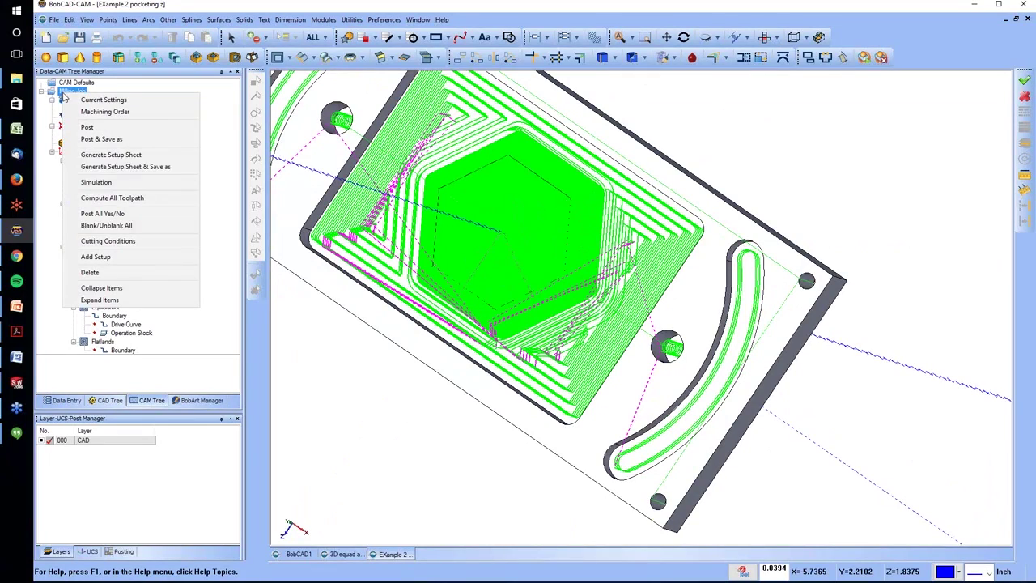
{"action": "left_click", "coordinate": [95, 182]}
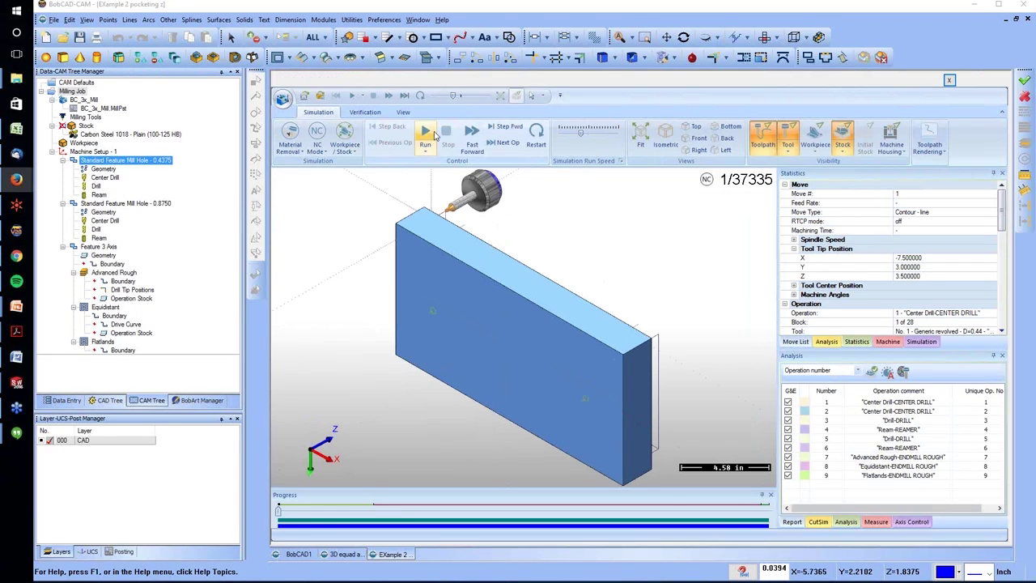
{"action": "middle_click_drag", "start_coordinate": [640, 215], "coordinate": [478, 205]}
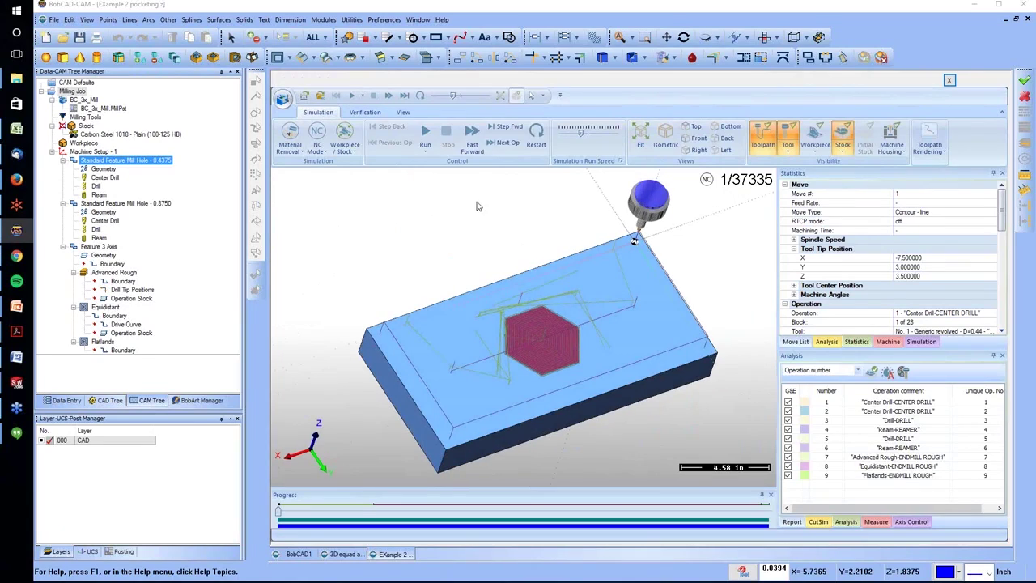
{"action": "left_click", "coordinate": [506, 143]}
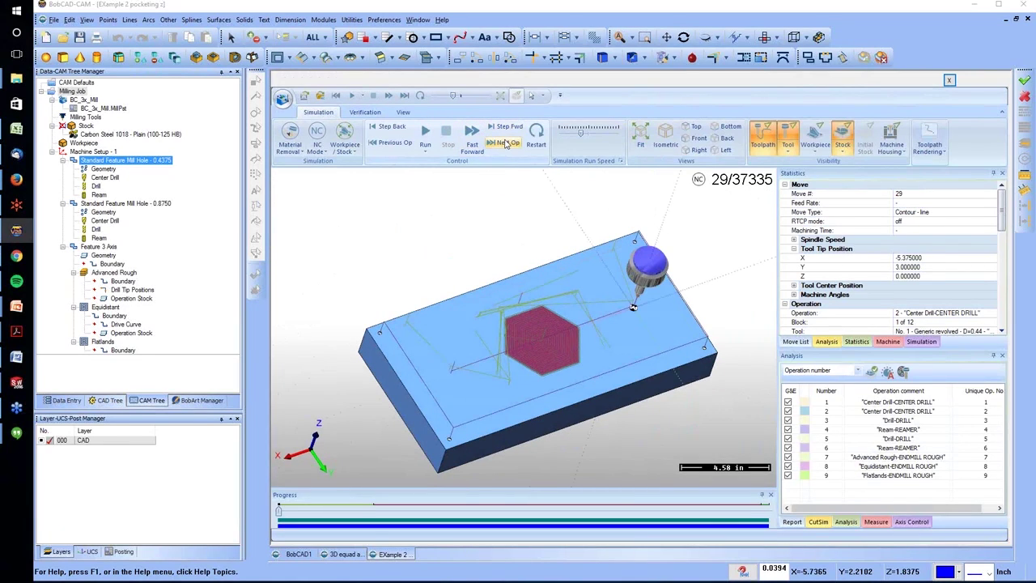
{"action": "left_click", "coordinate": [506, 143]}
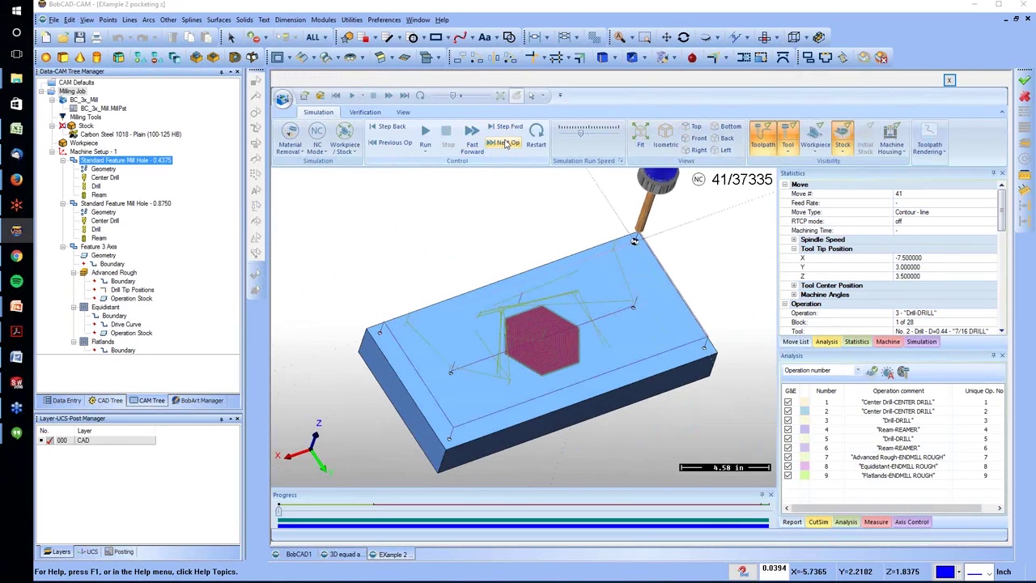
{"action": "left_click", "coordinate": [505, 143]}
{"action": "left_click", "coordinate": [506, 143]}
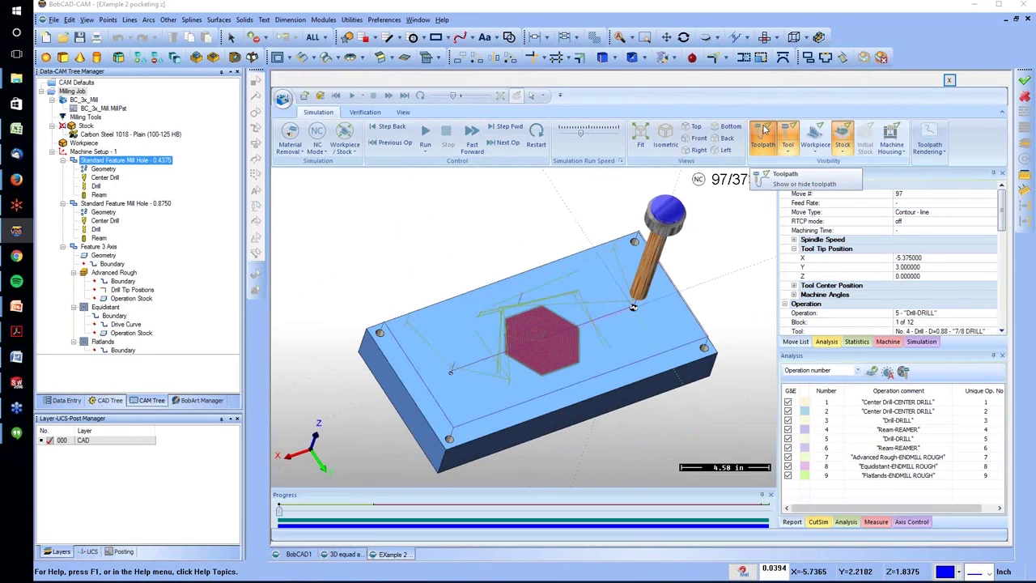
Hide the toolpath in the simulation and advance past the 7/8 drill and reamer to the Advanced Rough operation.
{"action": "left_click", "coordinate": [762, 138]}
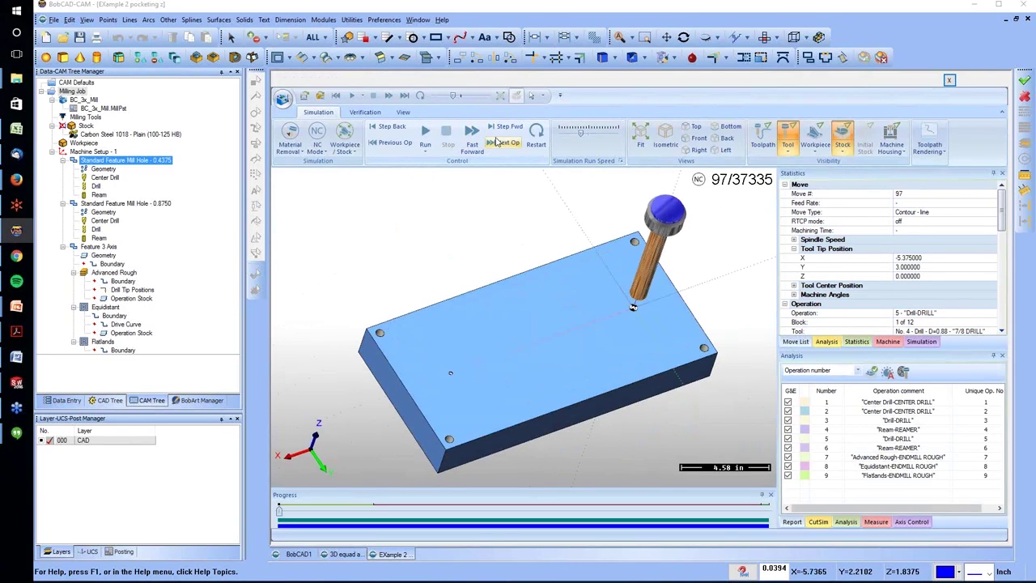
{"action": "left_click", "coordinate": [518, 129]}
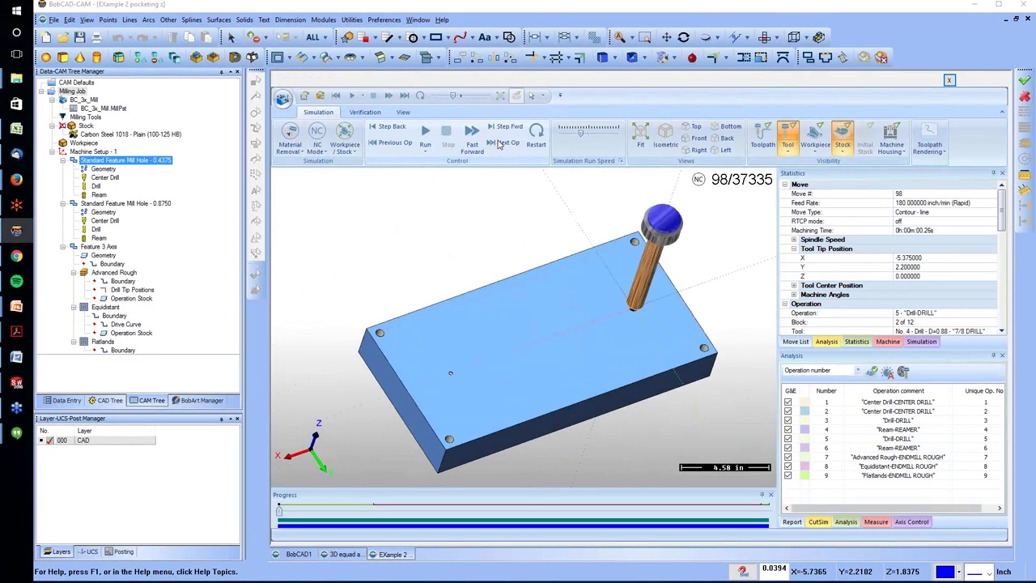
{"action": "left_click", "coordinate": [498, 144]}
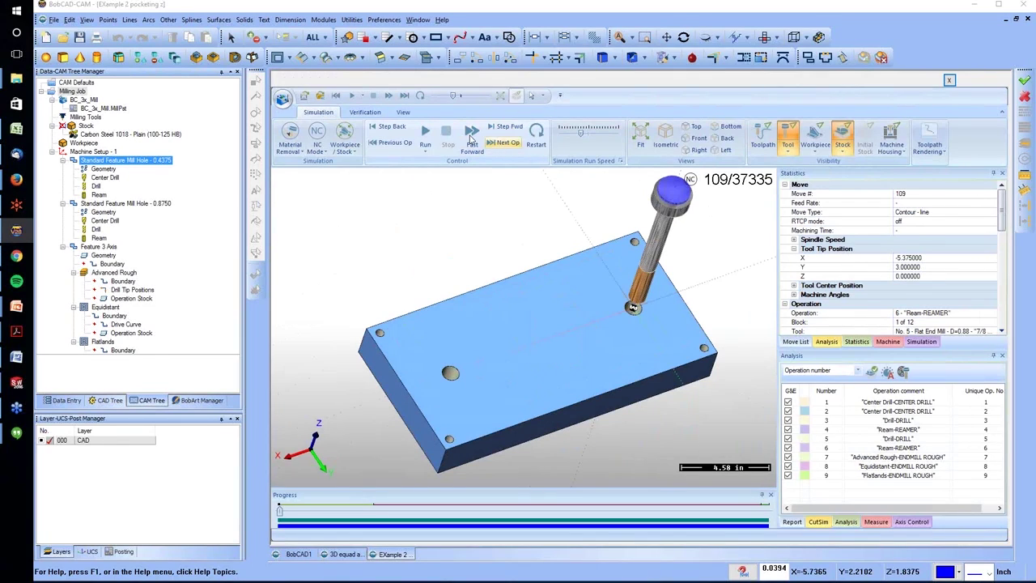
{"action": "left_click", "coordinate": [503, 143]}
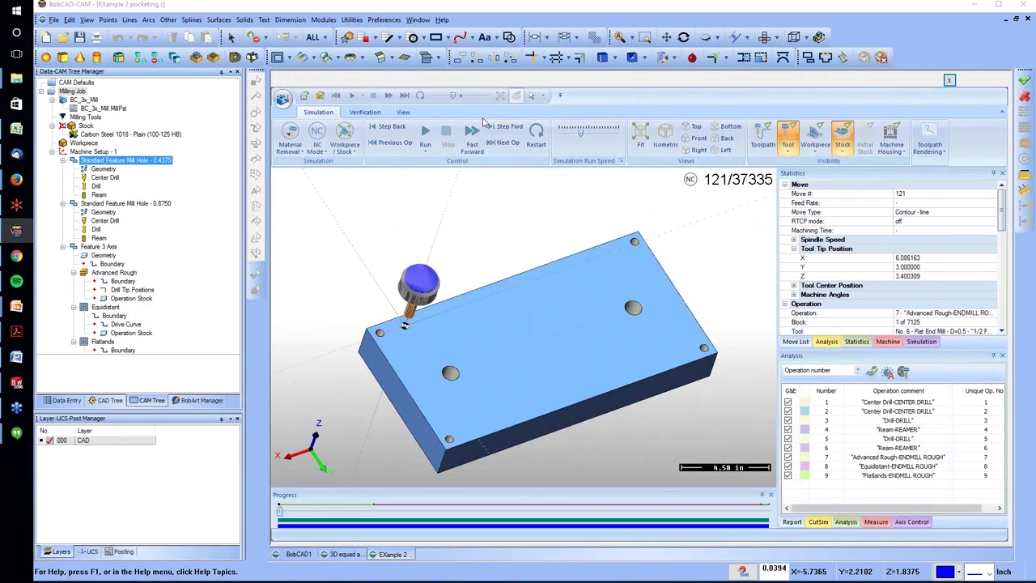
Run the Advanced Rough simulation, raising the run speed for roughing and reducing it for the Equidistant pass.
{"action": "left_click", "coordinate": [427, 132]}
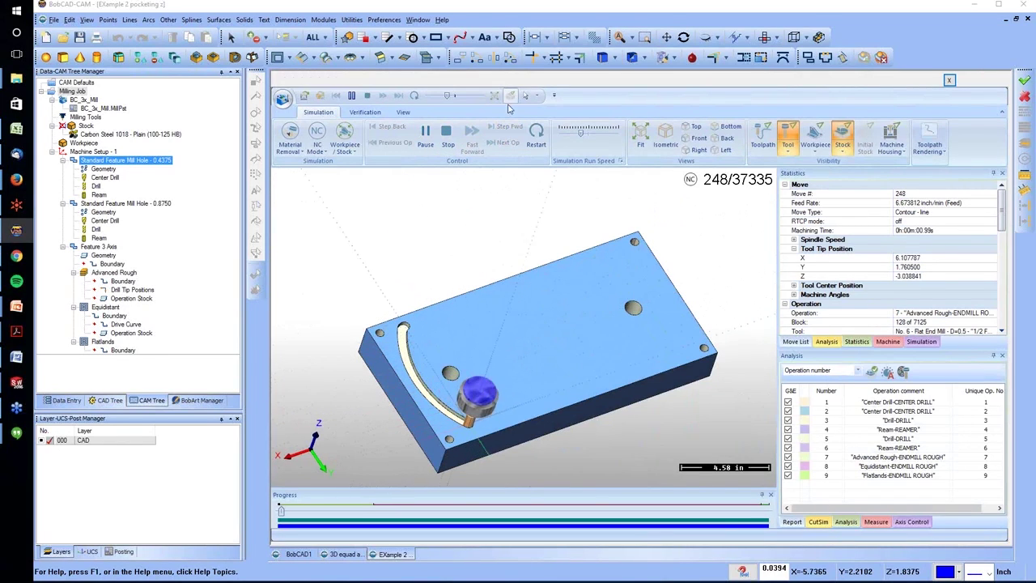
{"action": "left_click_drag", "start_coordinate": [448, 96], "coordinate": [465, 97]}
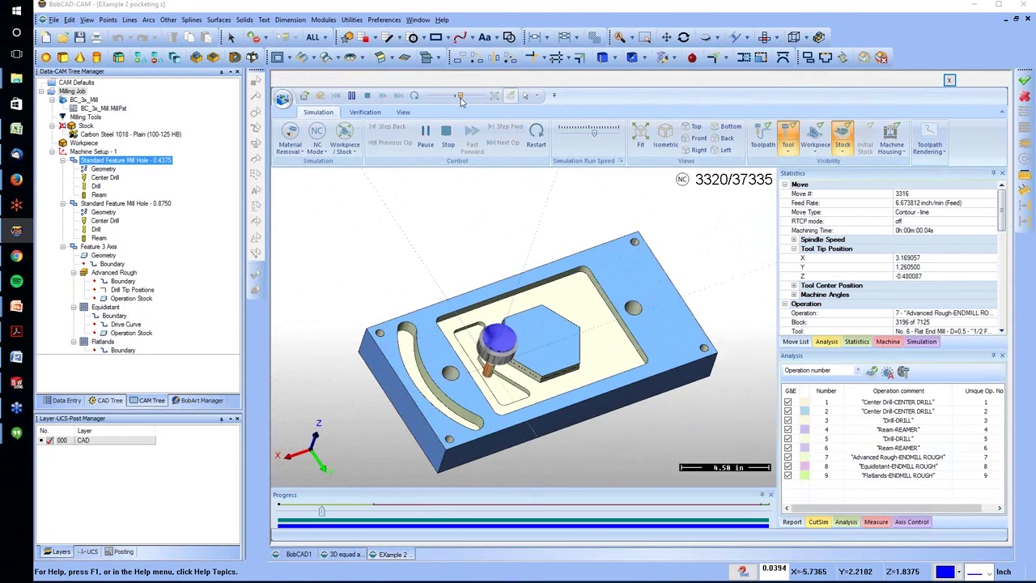
{"action": "left_click_drag", "start_coordinate": [465, 96], "coordinate": [454, 97]}
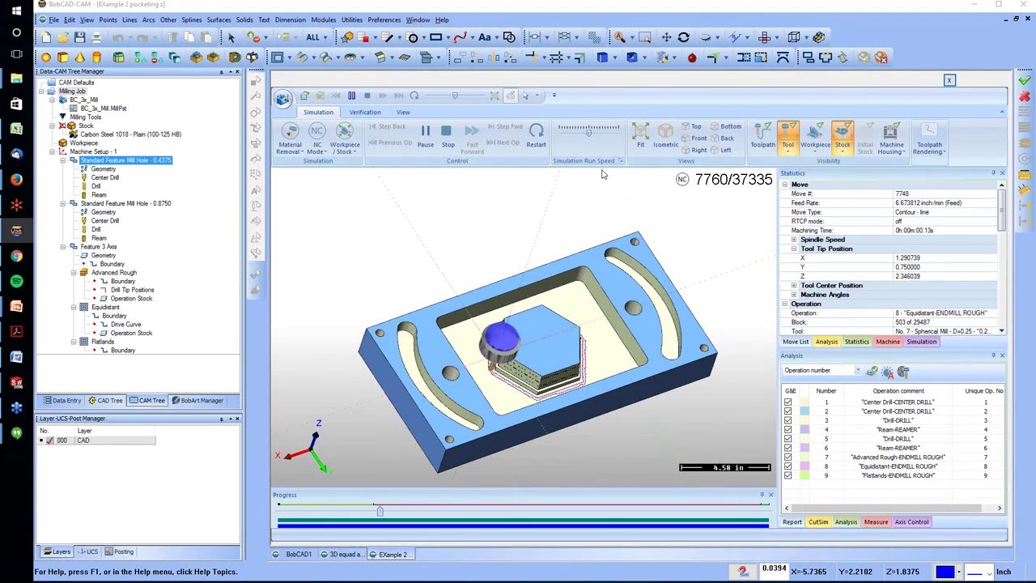
Raise the simulation run speed and finish simulating the Equidistant and Flatlands operations.
{"action": "left_click_drag", "start_coordinate": [589, 133], "coordinate": [597, 136]}
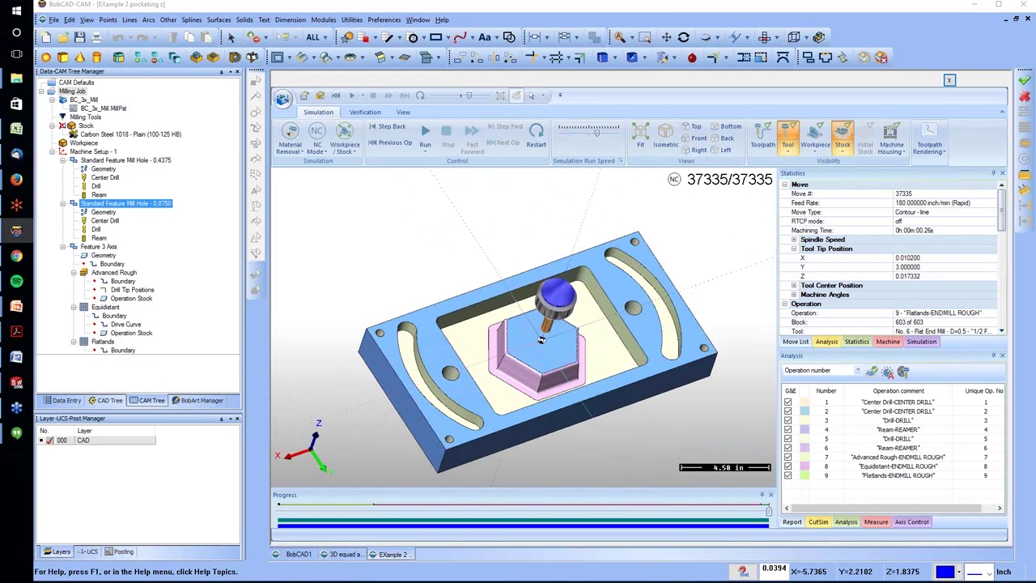
{"action": "left_click", "coordinate": [114, 316]}
{"action": "middle_click_drag", "start_coordinate": [574, 319], "coordinate": [554, 301]}
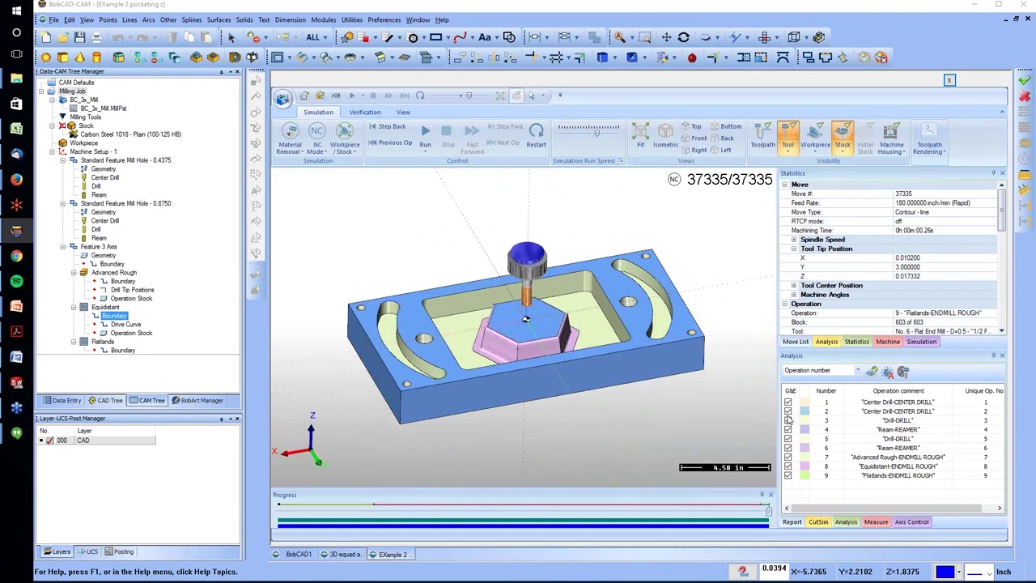
Run a Deviation analysis on the simulated stock and examine the pocket and curved slots against the deviation color scale.
{"action": "left_click", "coordinate": [834, 370]}
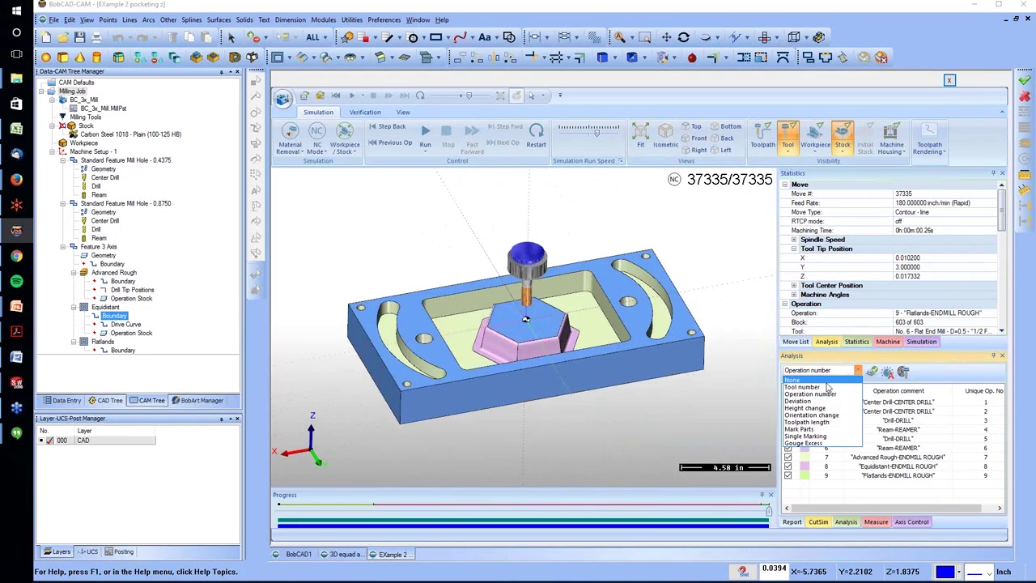
{"action": "left_click", "coordinate": [797, 400]}
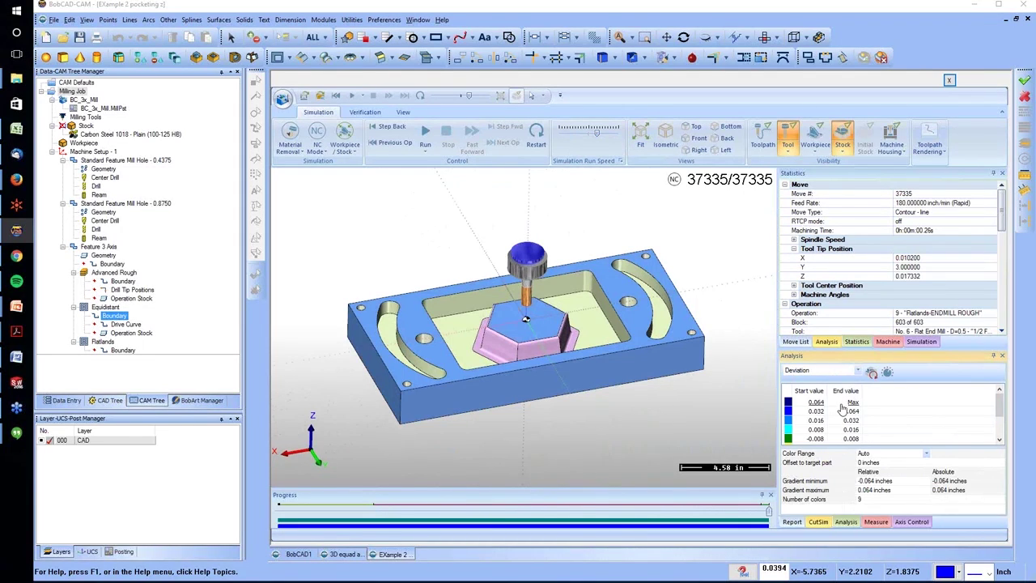
{"action": "scroll", "coordinate": [830, 414], "scroll_direction": "down", "scroll_amount": 1}
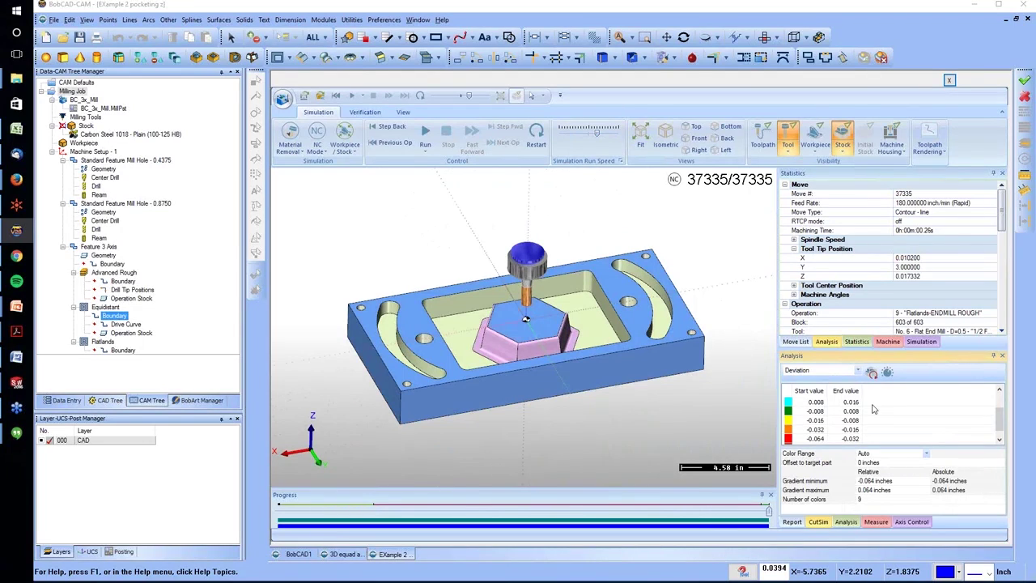
{"action": "left_click", "coordinate": [870, 372]}
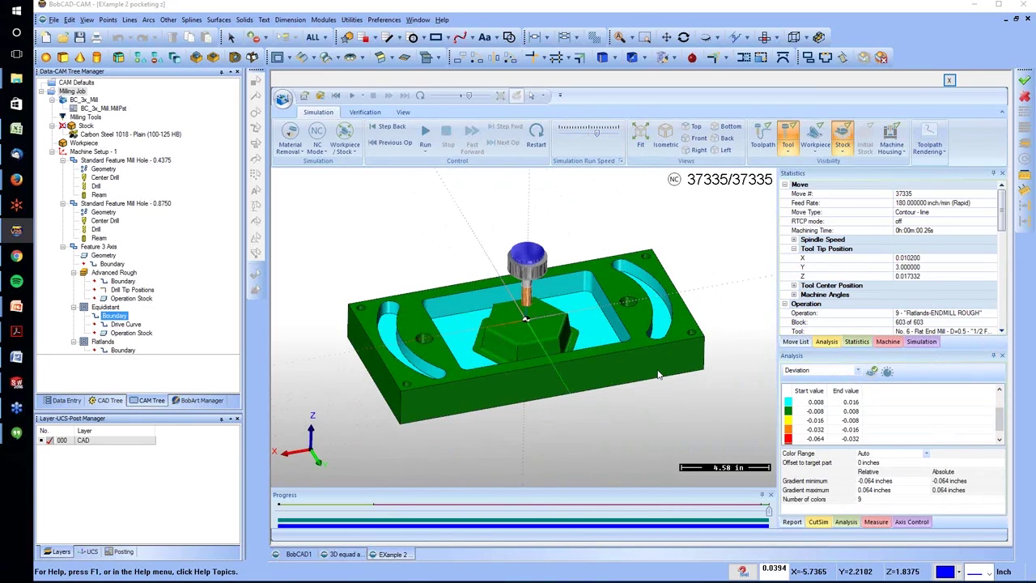
{"action": "scroll", "coordinate": [796, 412], "scroll_direction": "up", "scroll_amount": 1}
{"action": "scroll", "coordinate": [797, 411], "scroll_direction": "up", "scroll_amount": 1}
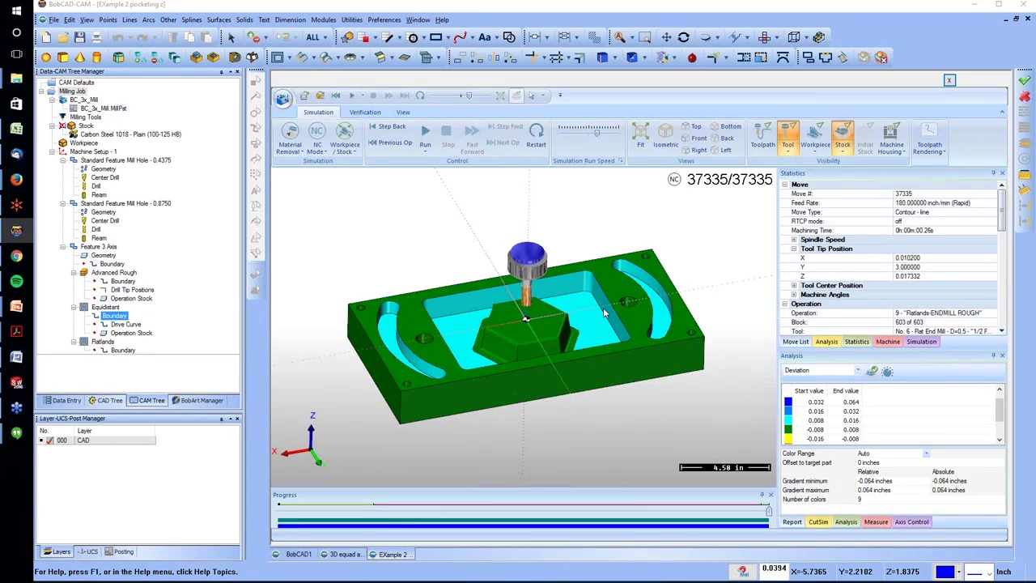
{"action": "scroll", "coordinate": [388, 356], "scroll_direction": "up", "scroll_amount": 6}
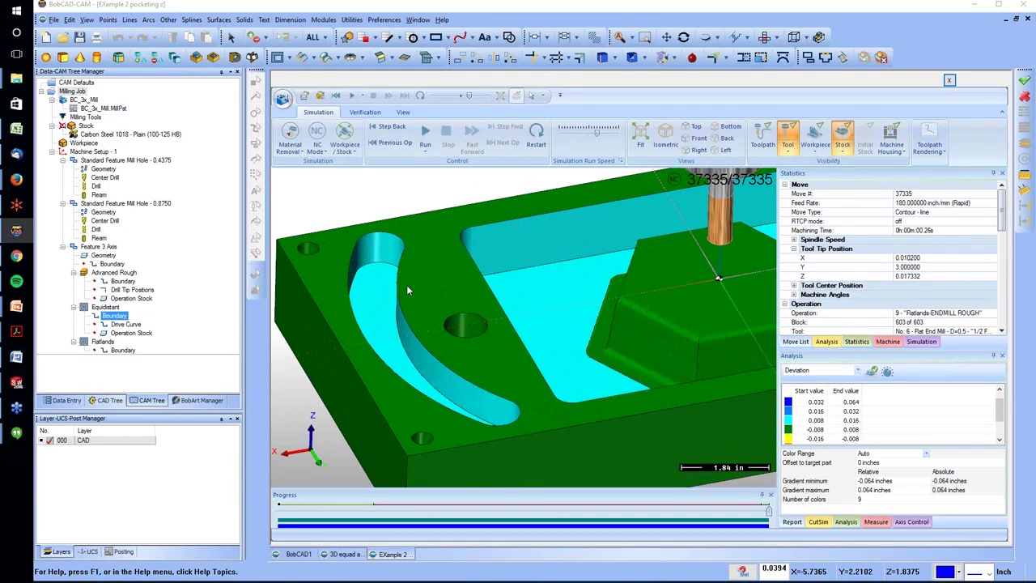
{"action": "scroll", "coordinate": [446, 285], "scroll_direction": "up", "scroll_amount": 1}
{"action": "scroll", "coordinate": [480, 286], "scroll_direction": "down", "scroll_amount": 4}
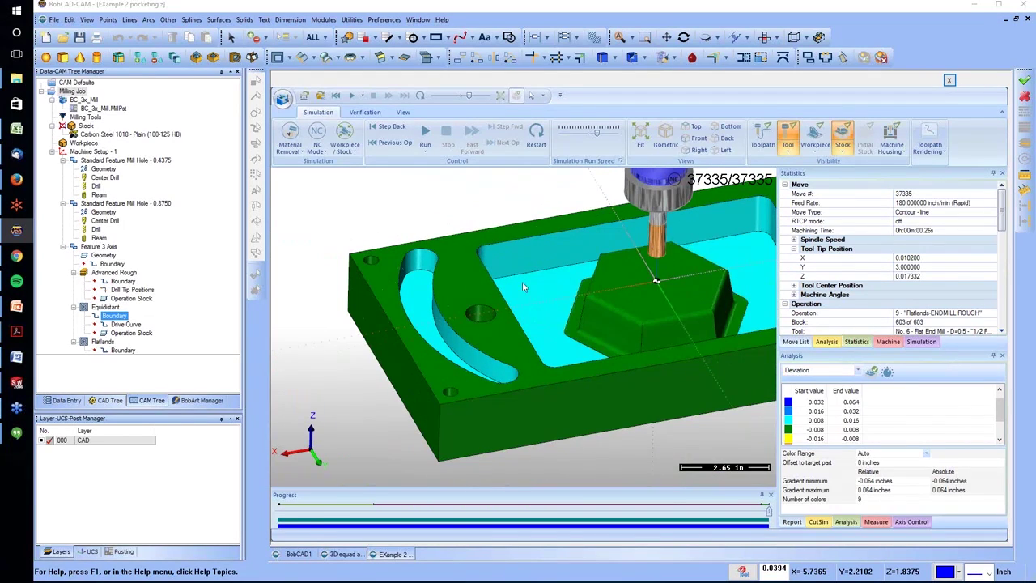
Show the workpiece together with translucent stock and examine the leftover material on the curved slot's walls.
{"action": "left_click", "coordinate": [816, 136]}
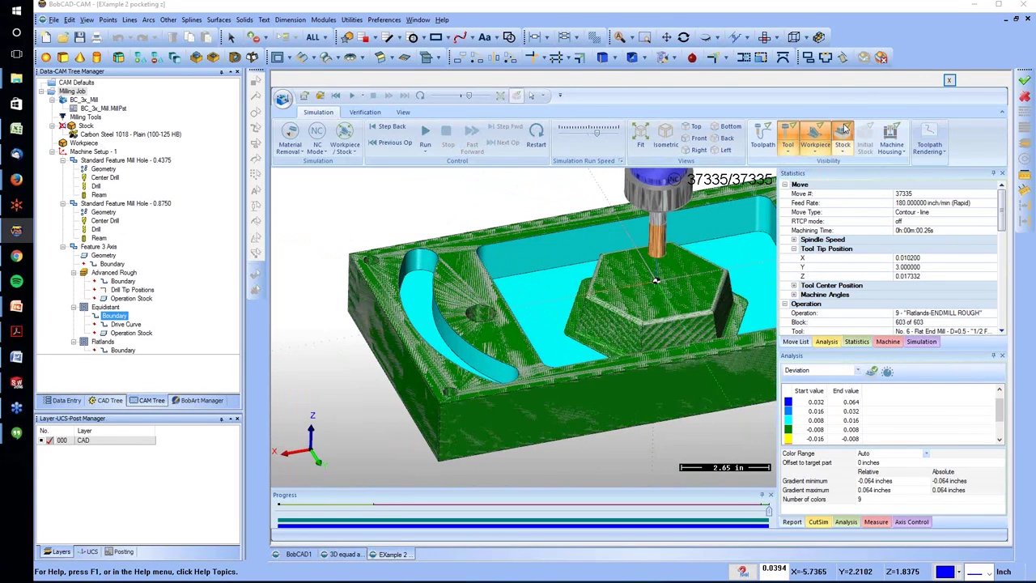
{"action": "left_click", "coordinate": [840, 142]}
{"action": "scroll", "coordinate": [550, 352], "scroll_direction": "up", "scroll_amount": 4}
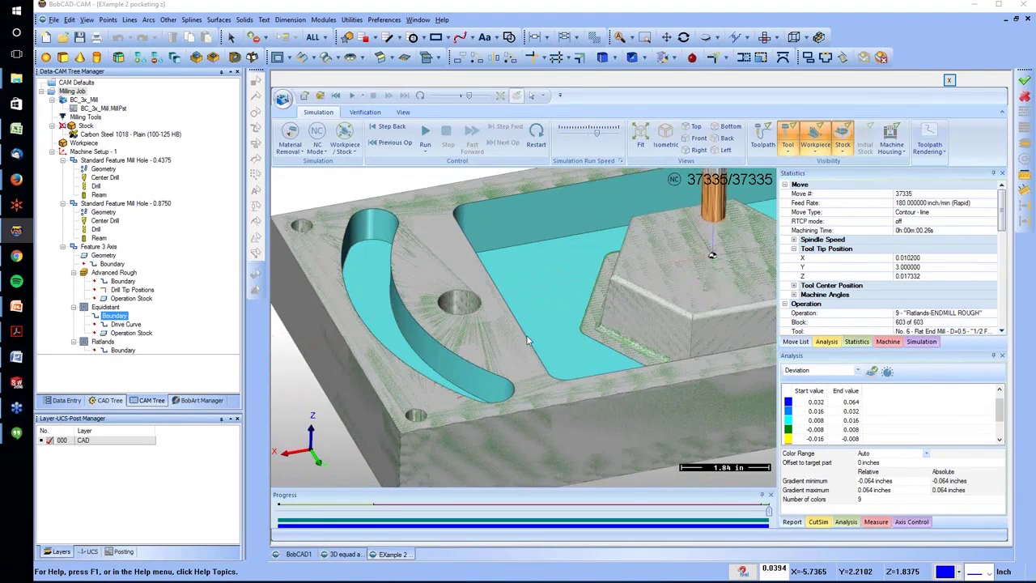
{"action": "scroll", "coordinate": [400, 350], "scroll_direction": "up", "scroll_amount": 13}
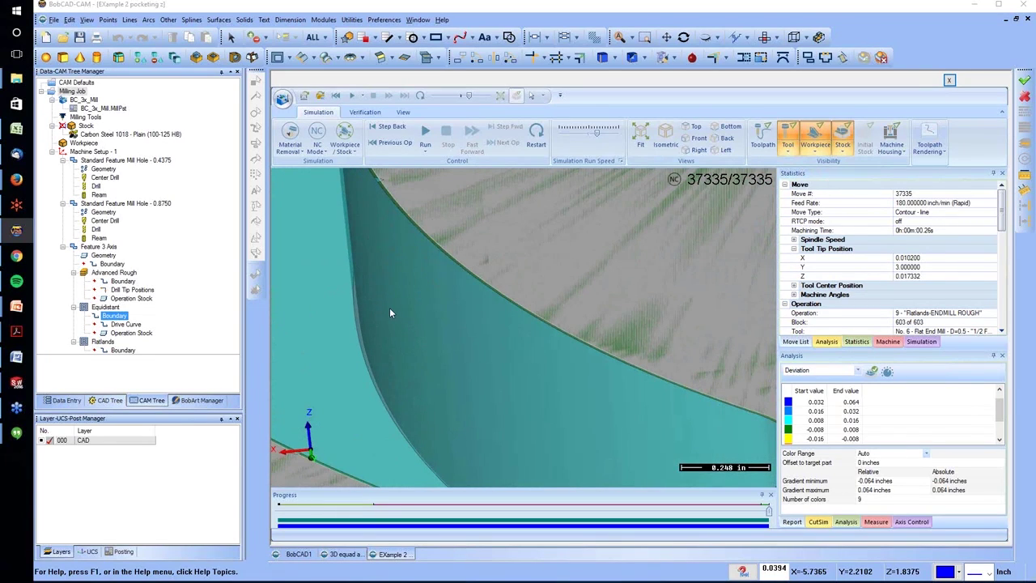
{"action": "scroll", "coordinate": [390, 312], "scroll_direction": "down", "scroll_amount": 5}
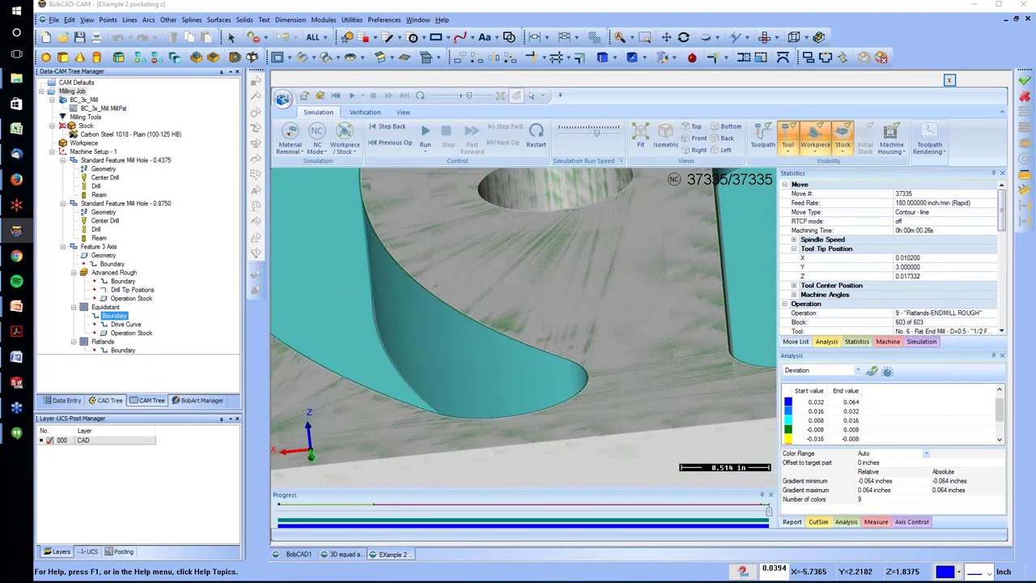
Exit the simulation and return to the plate model with its computed toolpaths.
{"action": "left_click", "coordinate": [223, 256]}
{"action": "left_click", "coordinate": [950, 81]}
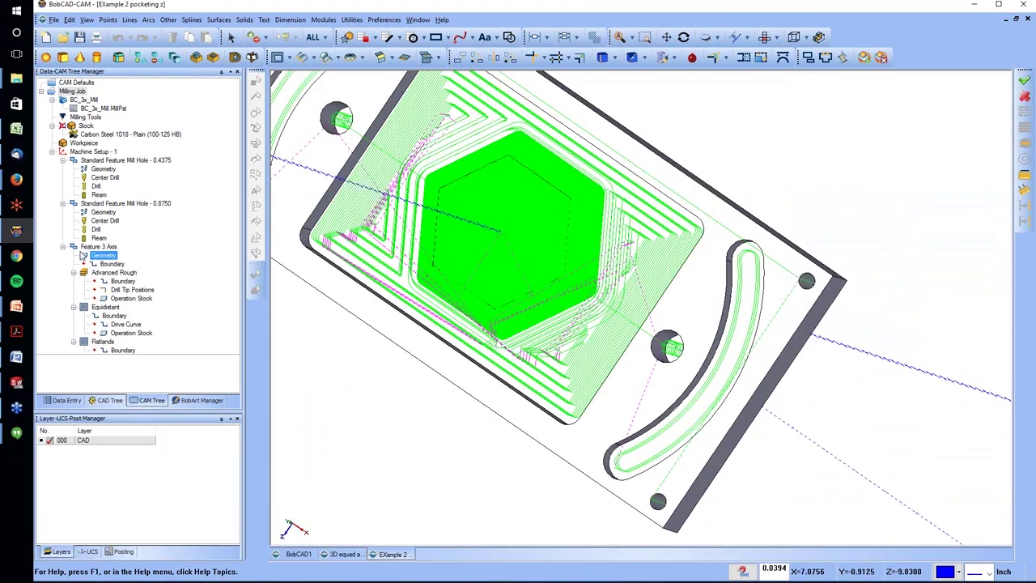
{"action": "left_click", "coordinate": [100, 238]}
{"action": "left_click", "coordinate": [125, 160]}
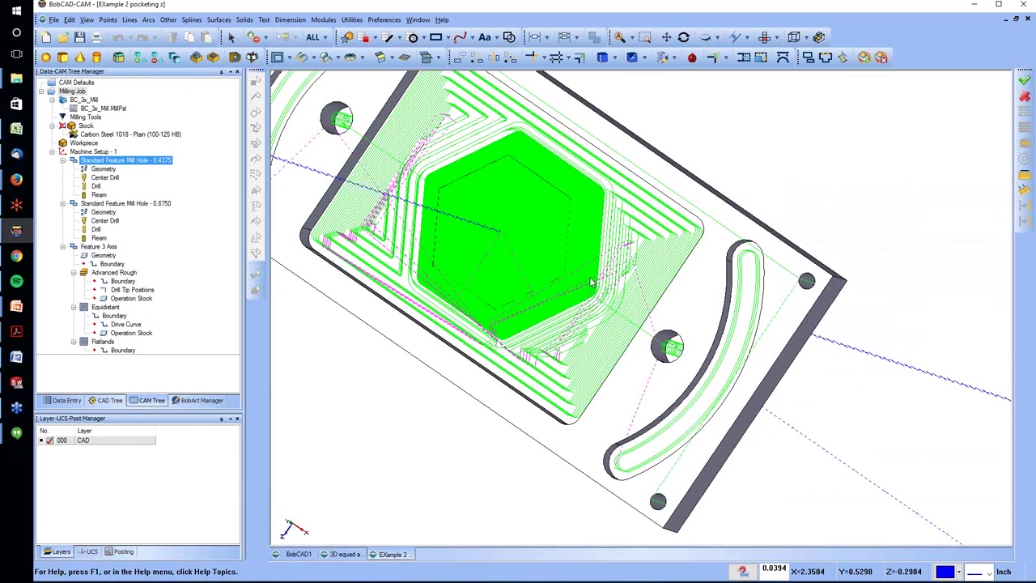
{"action": "middle_click_drag", "start_coordinate": [611, 277], "coordinate": [607, 225]}
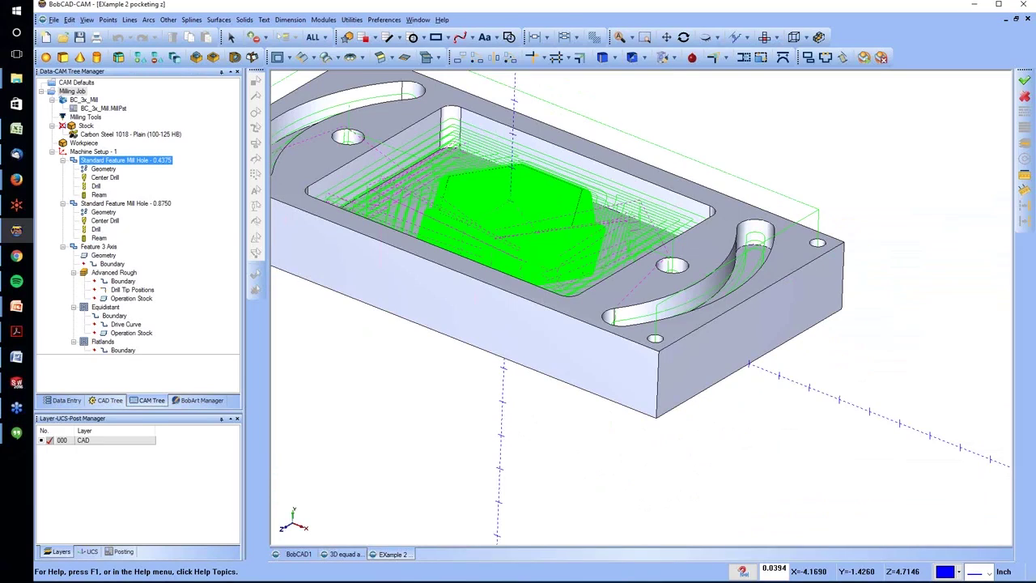
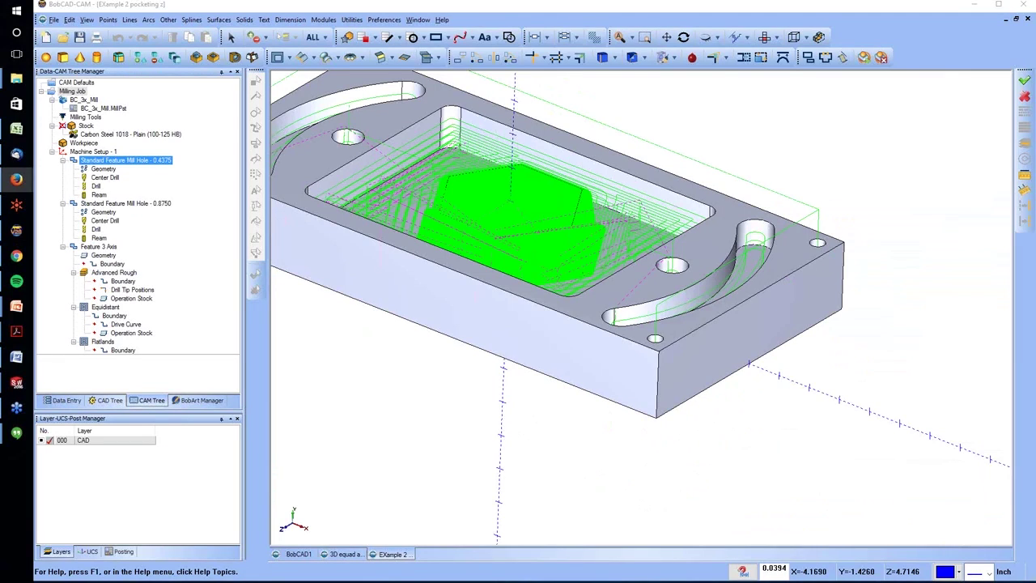
{"action": "left_click", "coordinate": [77, 91]}
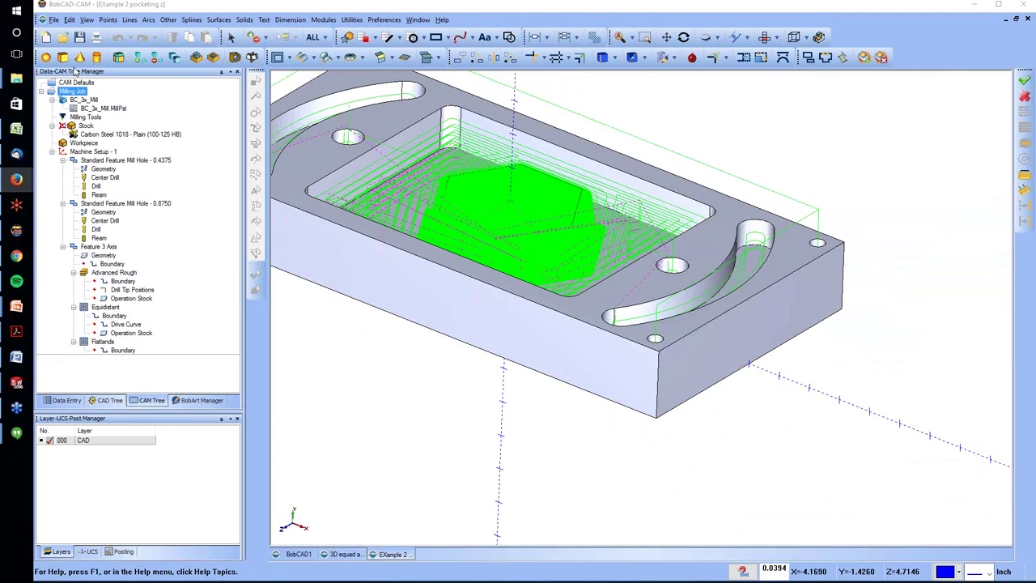
{"action": "left_click", "coordinate": [77, 82]}
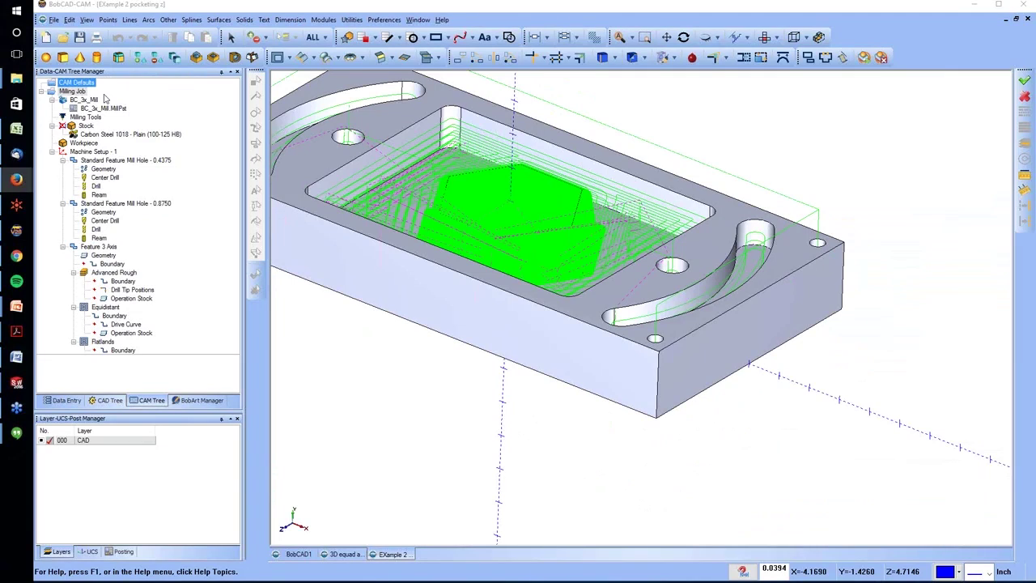
{"action": "left_click", "coordinate": [103, 107]}
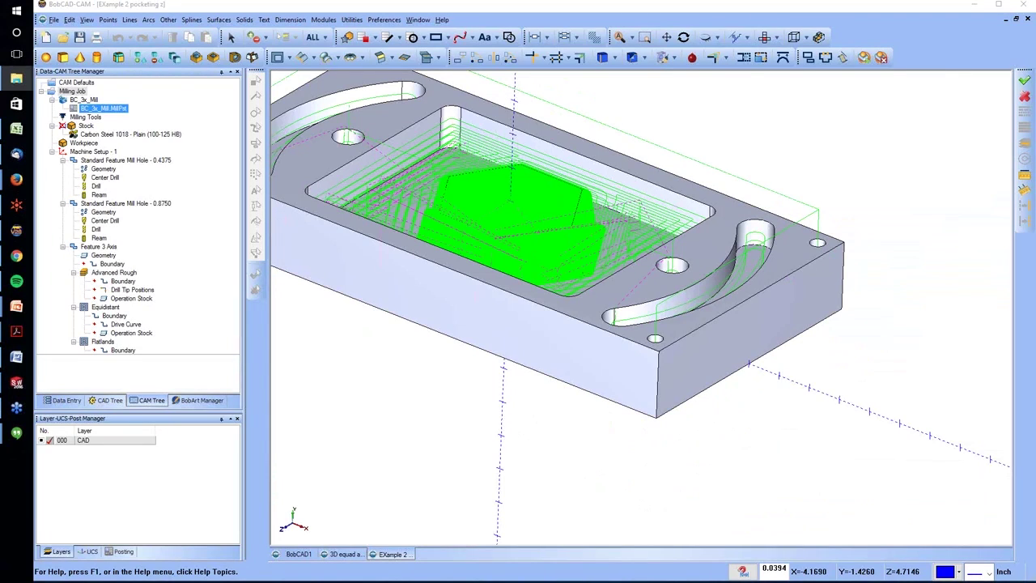
Open the Morph Between 2 curves part, blank the existing Morph Between 2 Curves toolpath and collapse that feature.
{"action": "left_click_drag", "start_coordinate": [296, 253], "coordinate": [315, 243]}
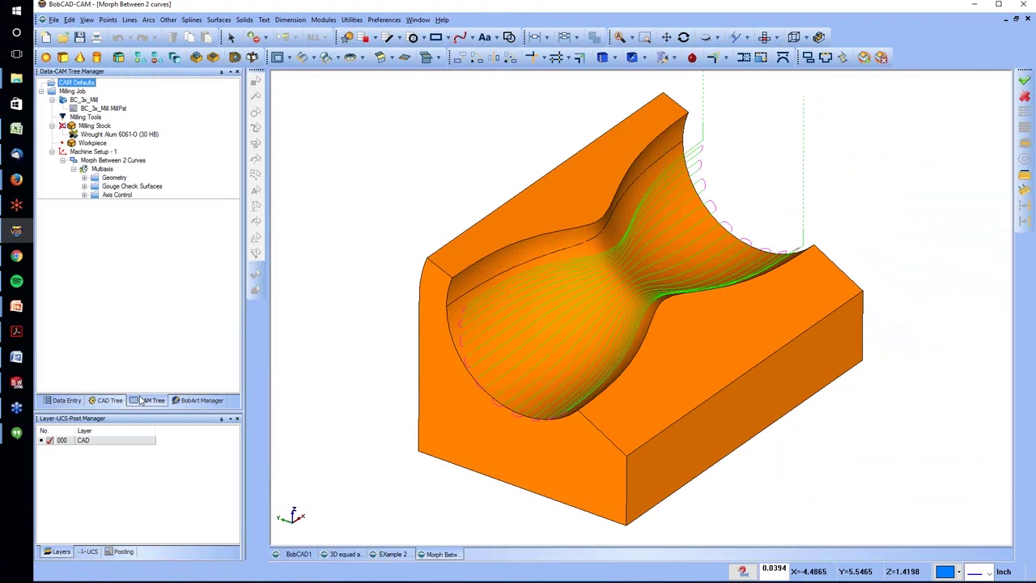
{"action": "left_click", "coordinate": [106, 161]}
{"action": "right_click", "coordinate": [105, 164]}
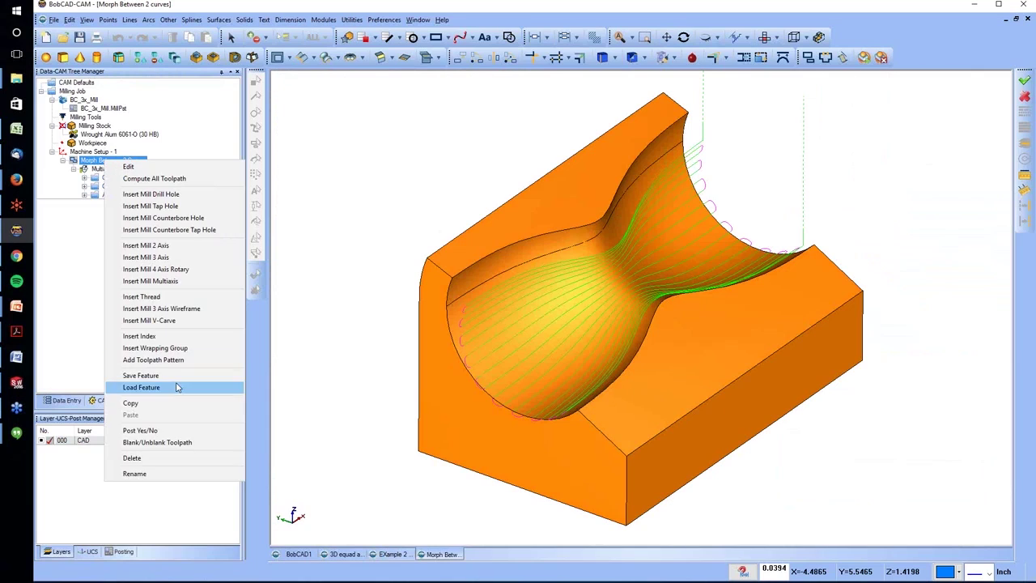
{"action": "left_click", "coordinate": [145, 447]}
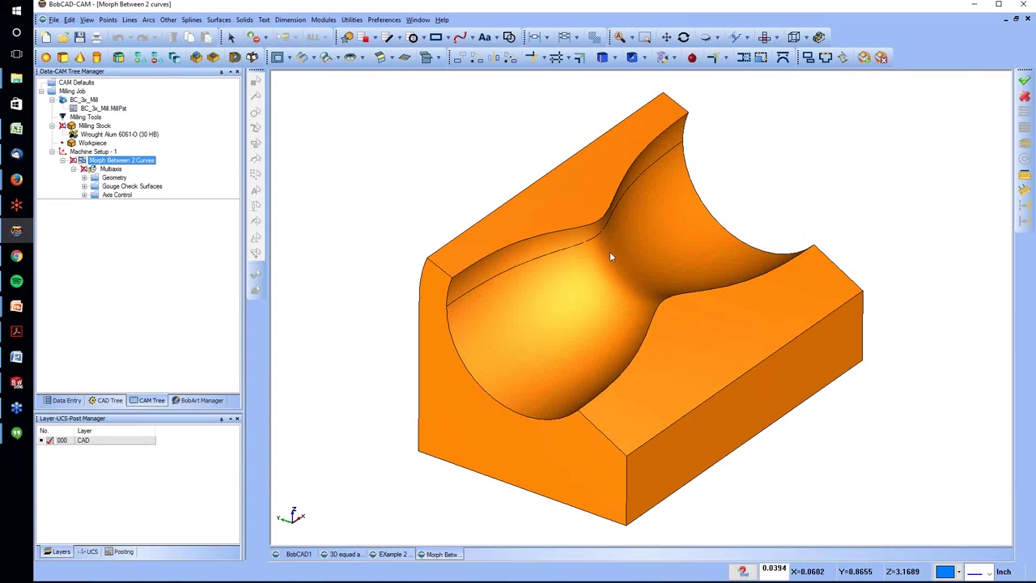
{"action": "left_click", "coordinate": [62, 160]}
{"action": "middle_click_drag", "start_coordinate": [509, 278], "coordinate": [649, 344]}
Add a Mill Multiaxis feature to Machine Setup - 1 with the Surface toolpath type Morph between 2 curves.
{"action": "right_click", "coordinate": [80, 153]}
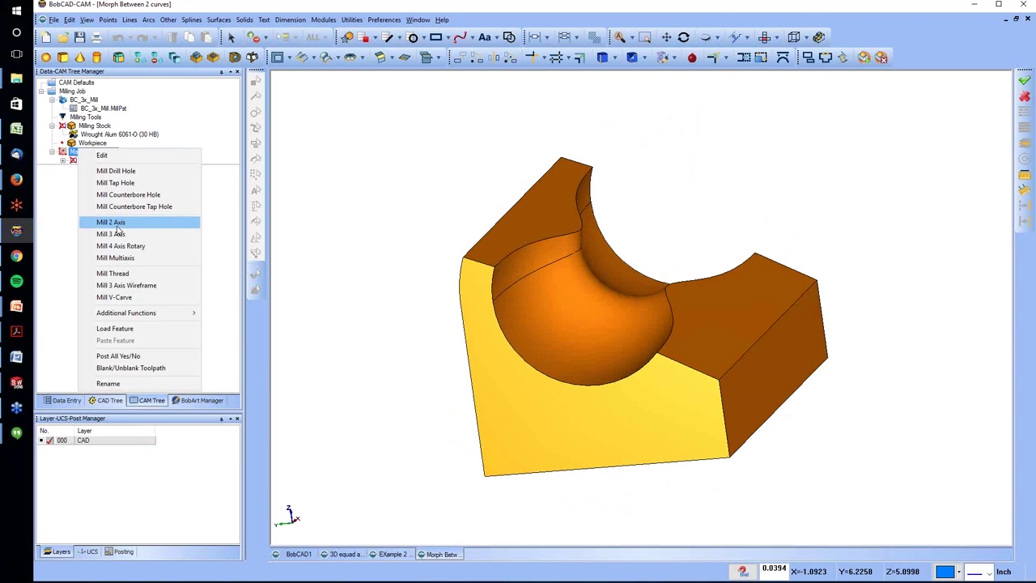
{"action": "left_click", "coordinate": [112, 259]}
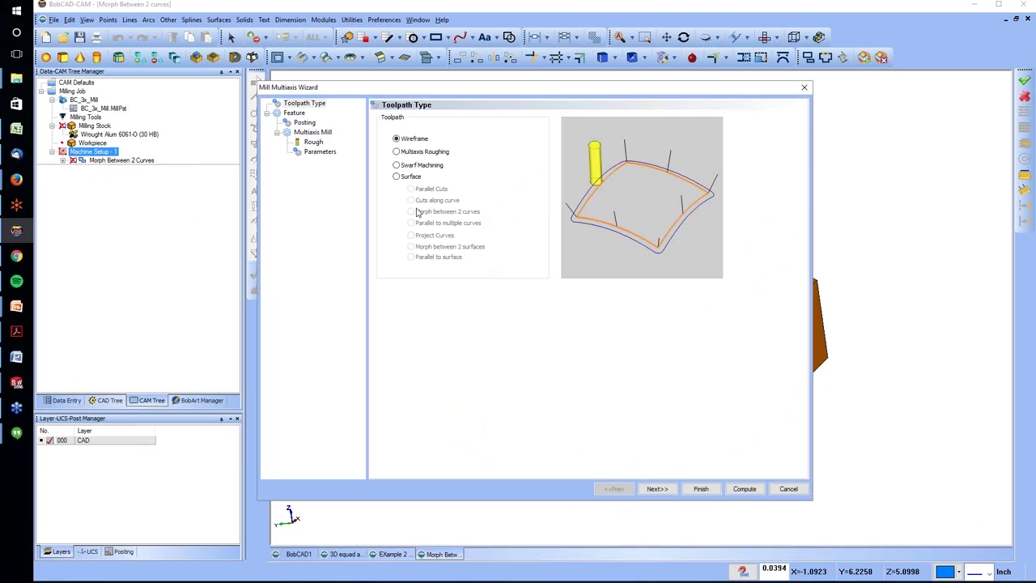
{"action": "left_click", "coordinate": [396, 177]}
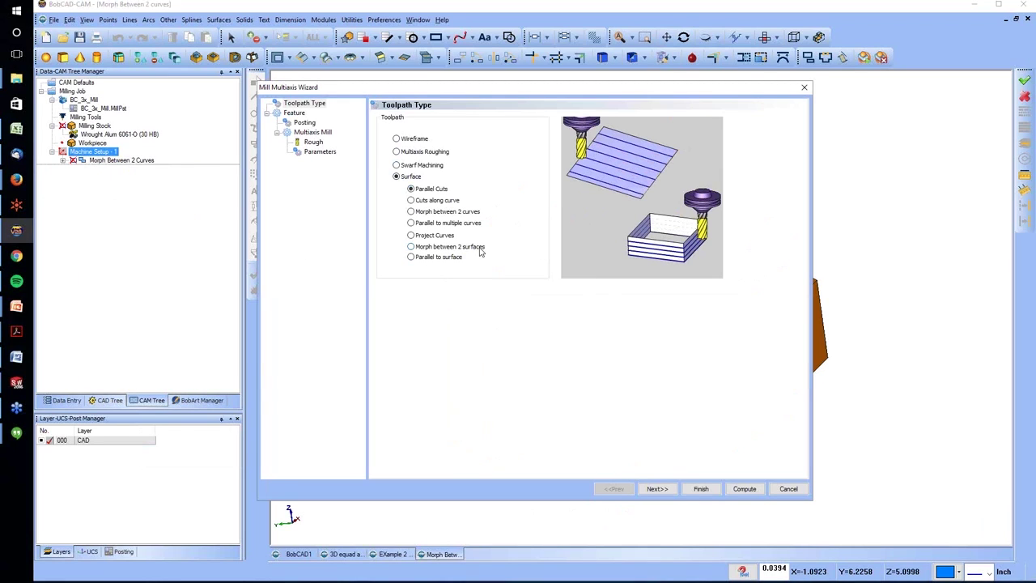
{"action": "left_click", "coordinate": [435, 212]}
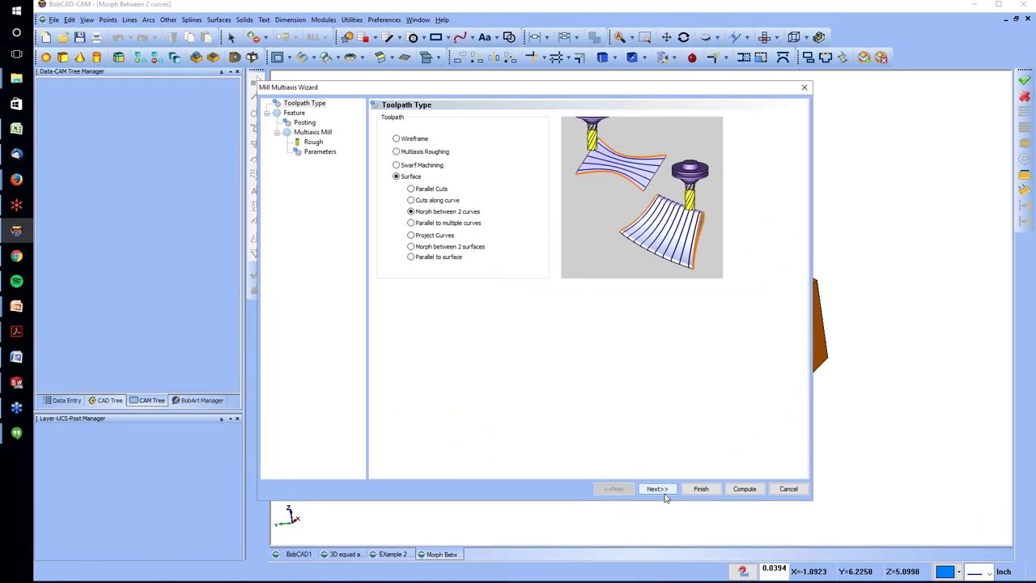
Set the multiaxis rough tool's corner radius to .25.
{"action": "left_click", "coordinate": [666, 489]}
{"action": "left_click", "coordinate": [313, 141]}
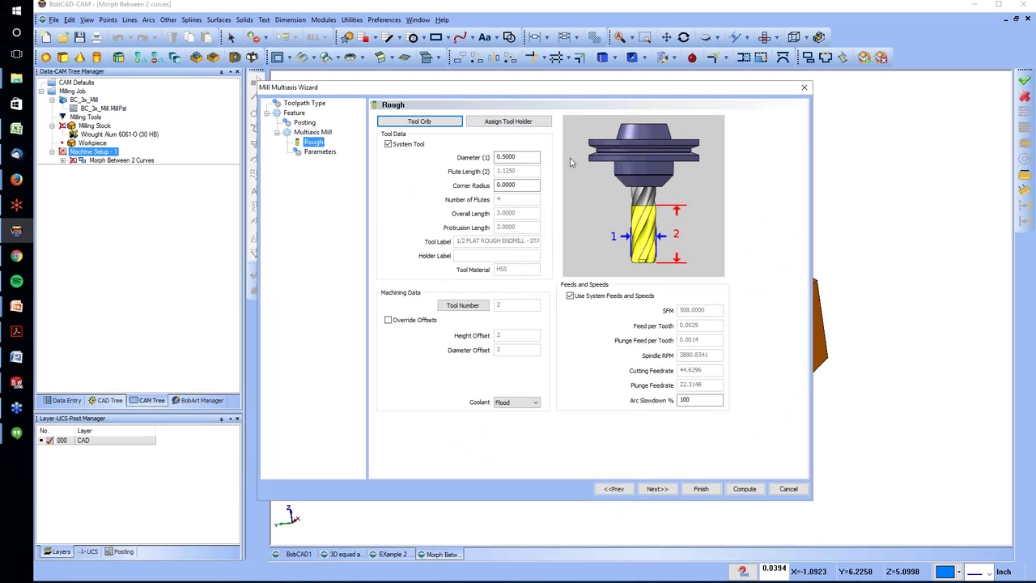
{"action": "double_click", "coordinate": [524, 185]}
{"action": "type", "text": ".25"}
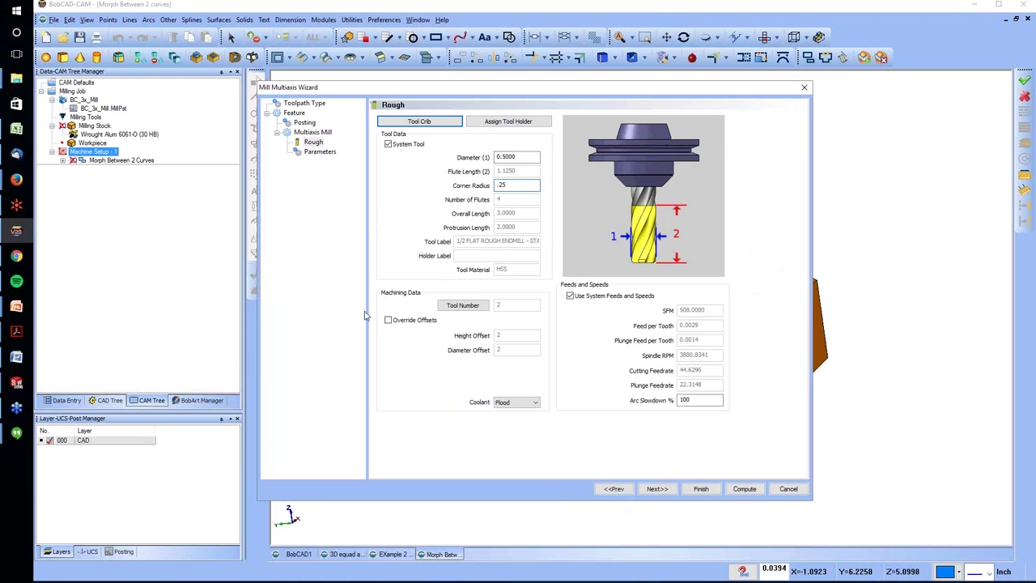
Assign the upper edge along one side of the curved cavity as the first curve in the multiaxis surface path parameters.
{"action": "left_click", "coordinate": [319, 153]}
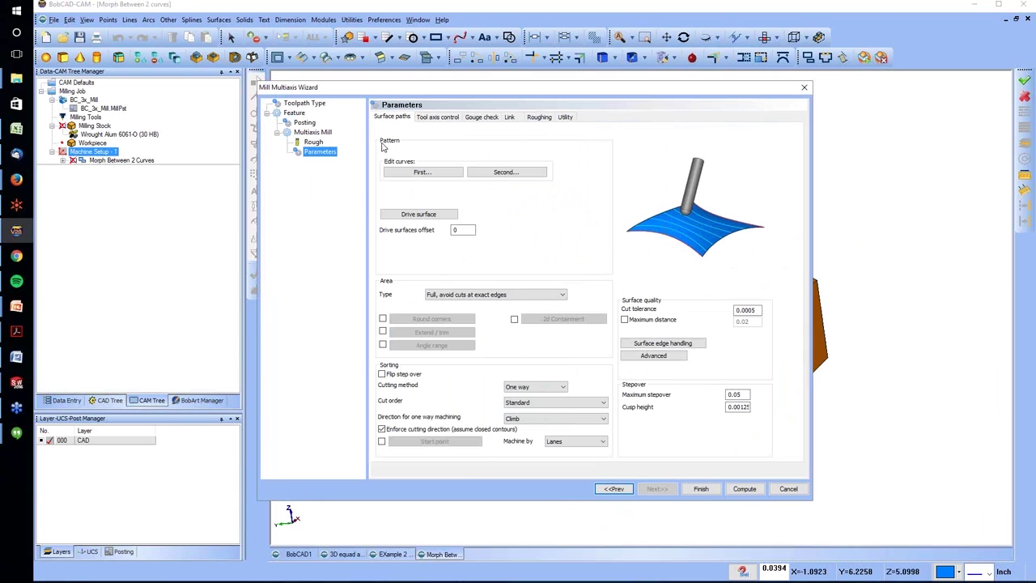
{"action": "left_click", "coordinate": [433, 174]}
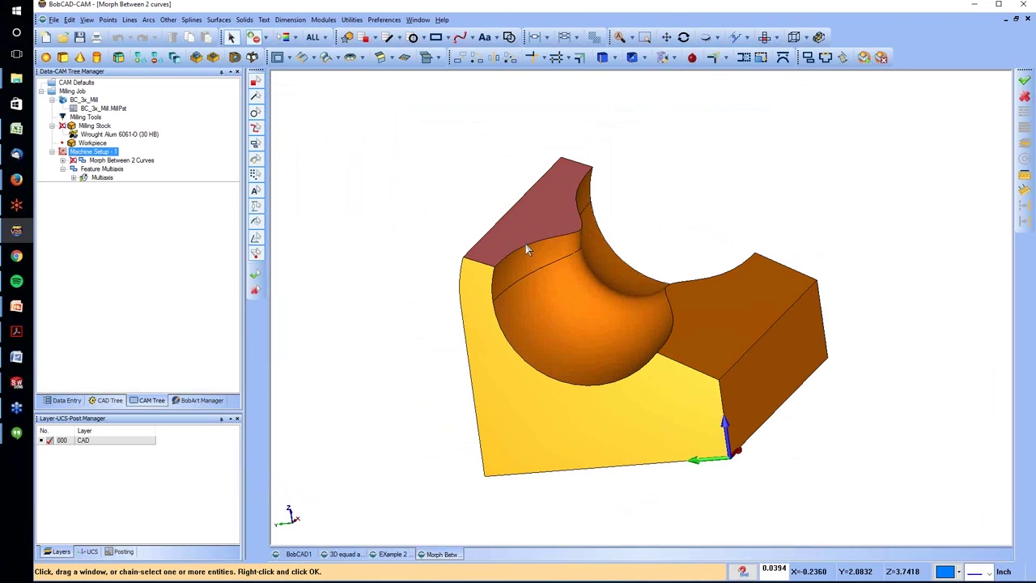
{"action": "left_click", "coordinate": [526, 247]}
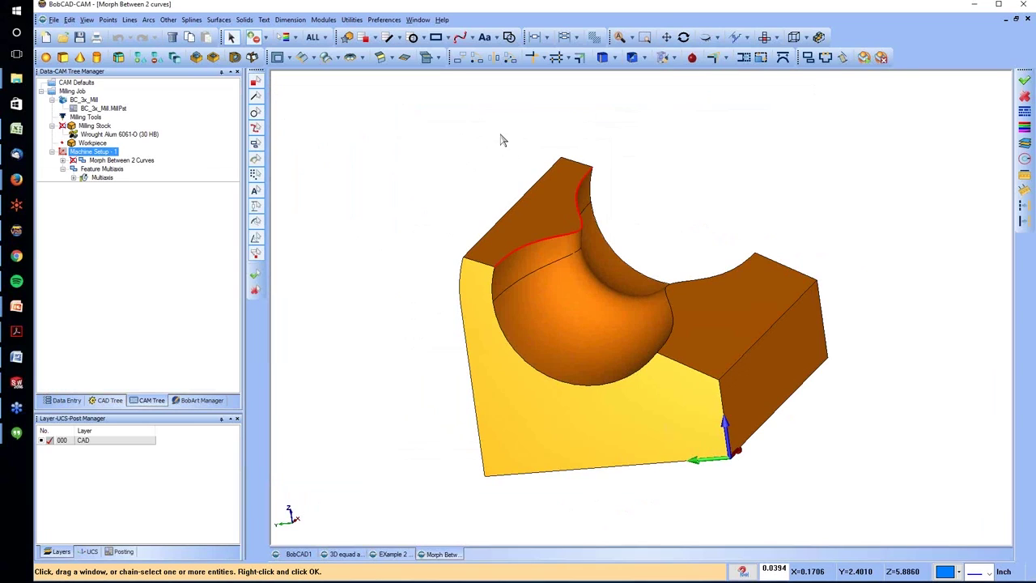
{"action": "right_click", "coordinate": [546, 136]}
{"action": "left_click", "coordinate": [550, 300]}
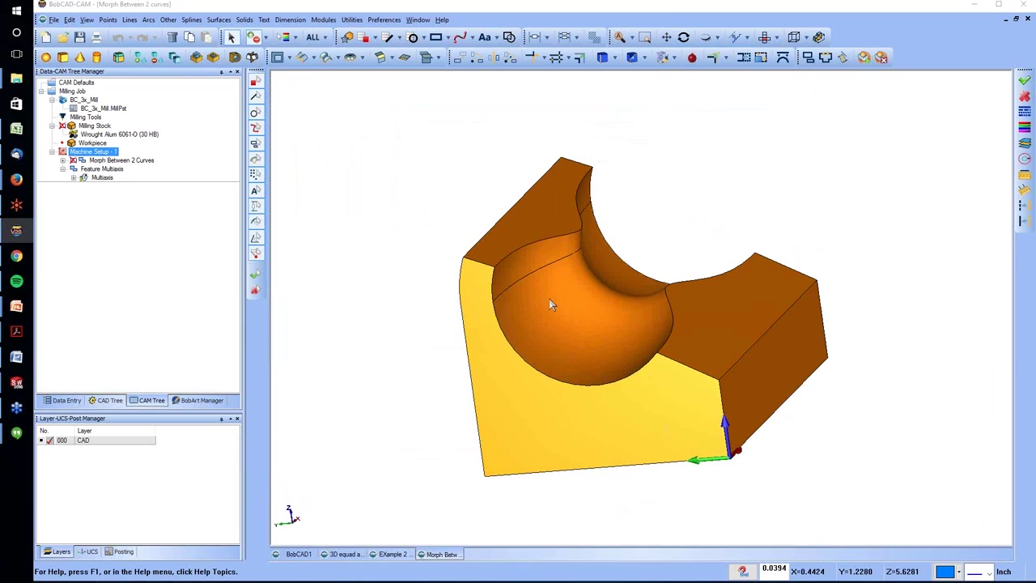
Assign the upper edge along the opposite side of the curved cavity as the second curve.
{"action": "left_click", "coordinate": [491, 174]}
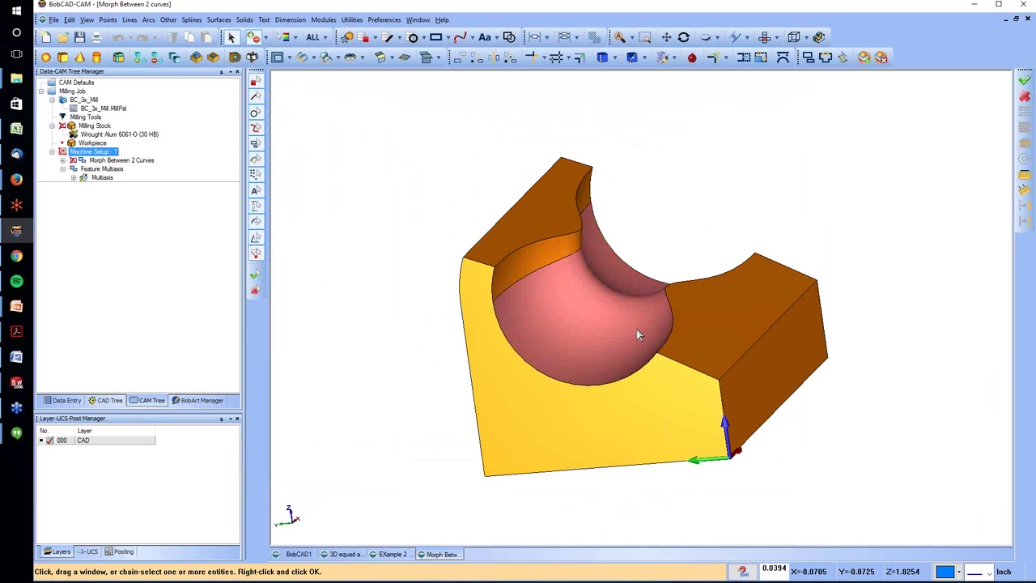
{"action": "middle_click_drag", "start_coordinate": [462, 421], "coordinate": [682, 343]}
{"action": "left_click", "coordinate": [682, 343]}
{"action": "right_click", "coordinate": [358, 241]}
{"action": "left_click", "coordinate": [370, 245]}
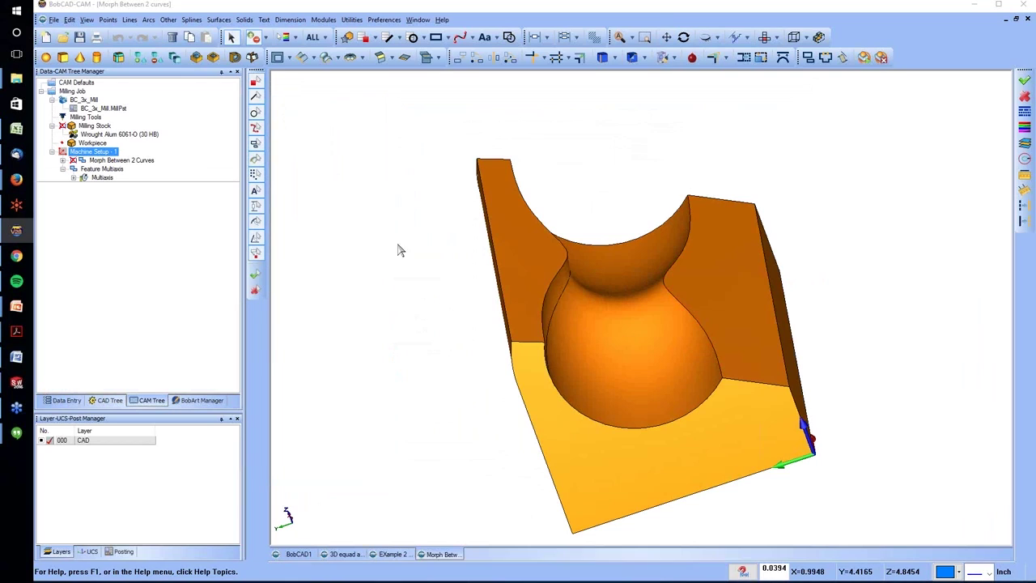
Assign the curved cavity surfaces and their adjoining side walls as the drive surfaces of the multiaxis toolpath.
{"action": "left_click", "coordinate": [427, 215]}
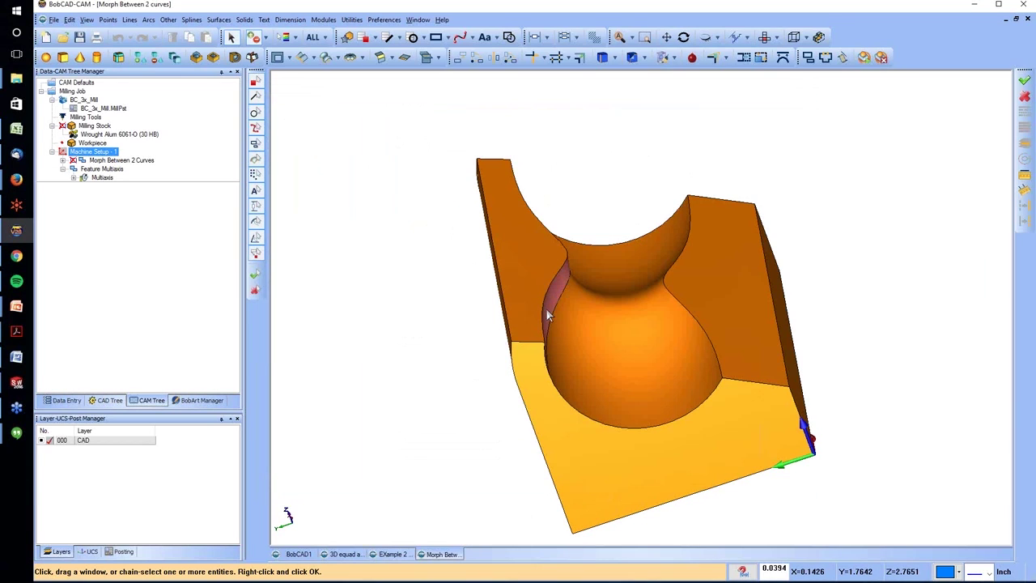
{"action": "left_click", "coordinate": [555, 319]}
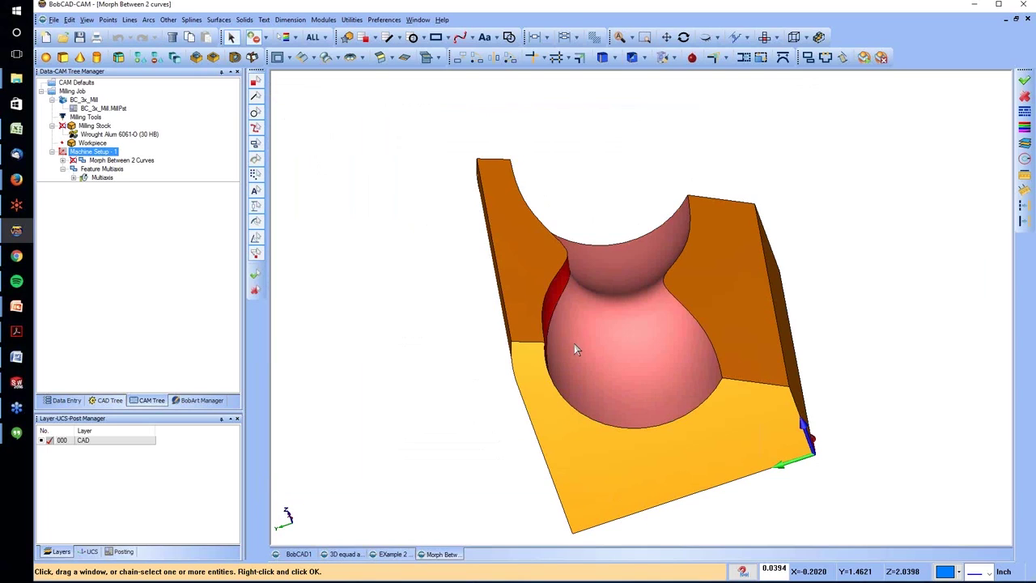
{"action": "left_click", "coordinate": [575, 345]}
{"action": "right_click", "coordinate": [320, 281]}
{"action": "left_click", "coordinate": [333, 285]}
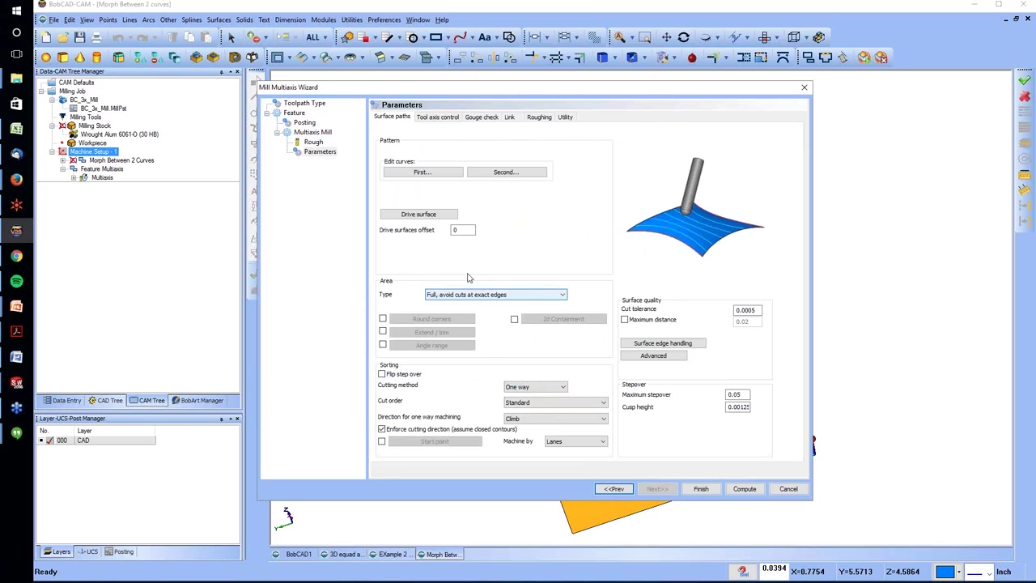
Set the tool axis control output format to 3 Axis for the multiaxis toolpath.
{"action": "left_click", "coordinate": [441, 118]}
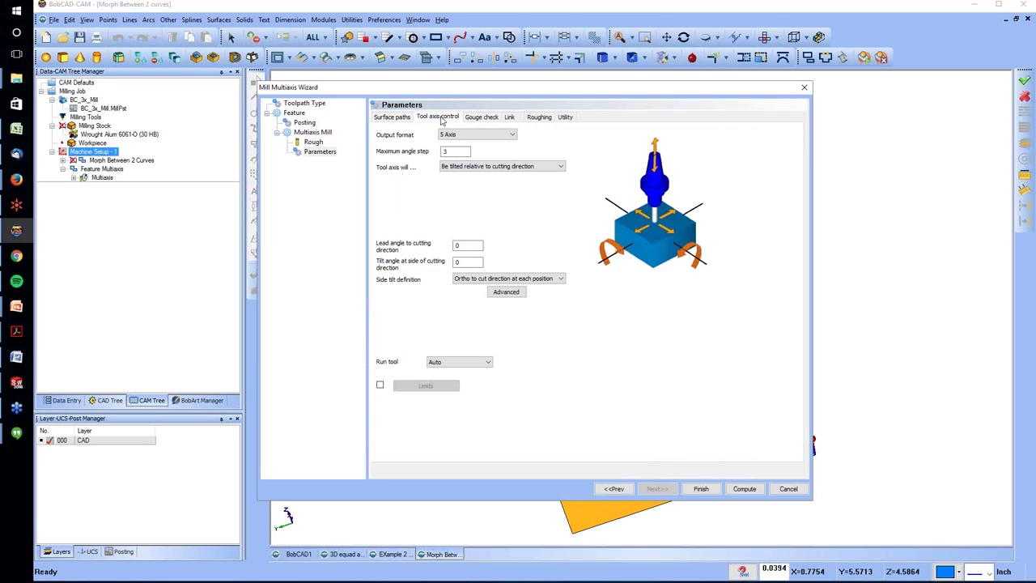
{"action": "left_click", "coordinate": [441, 135]}
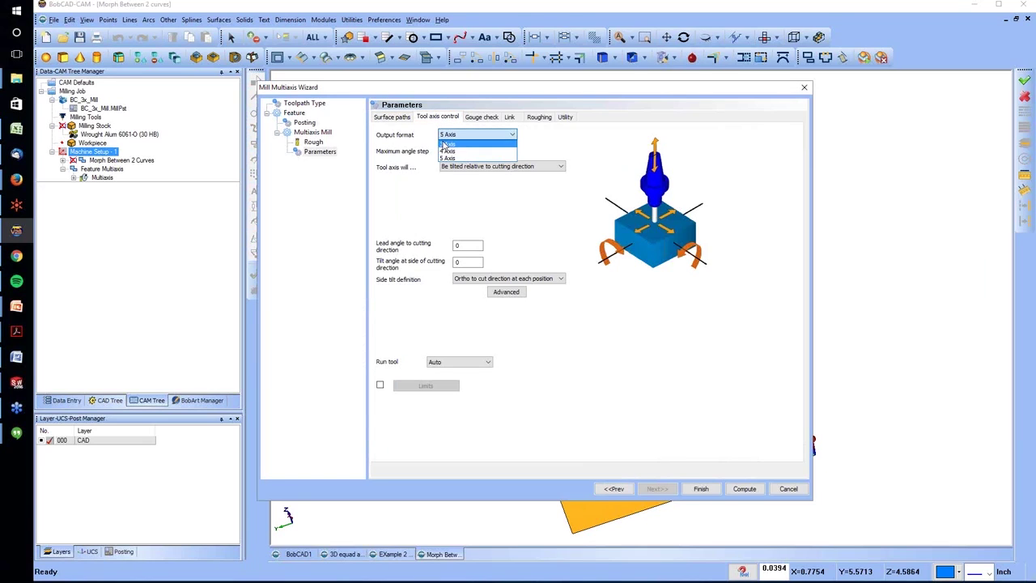
{"action": "left_click", "coordinate": [453, 143]}
{"action": "left_click", "coordinate": [466, 134]}
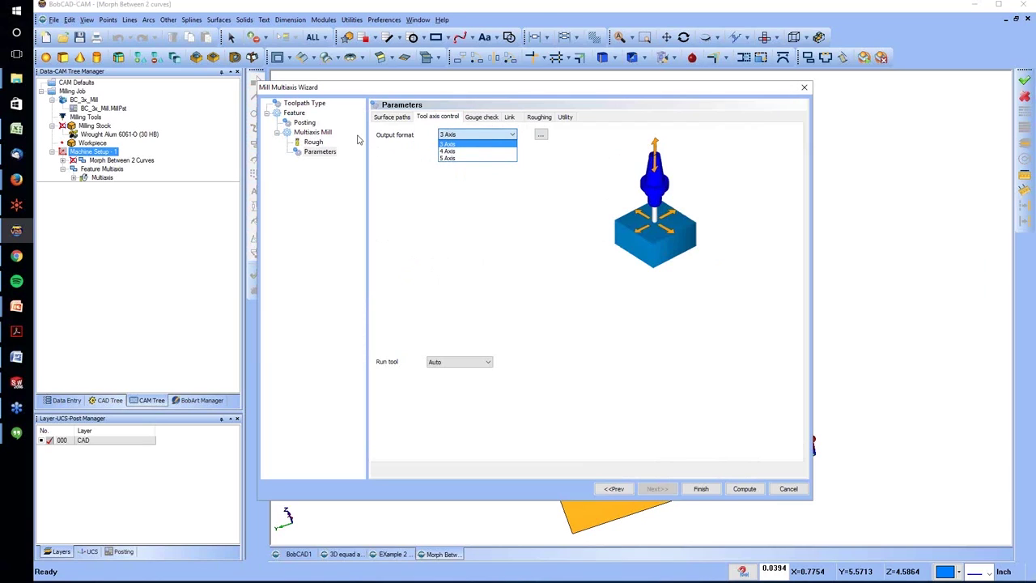
{"action": "left_click", "coordinate": [454, 144]}
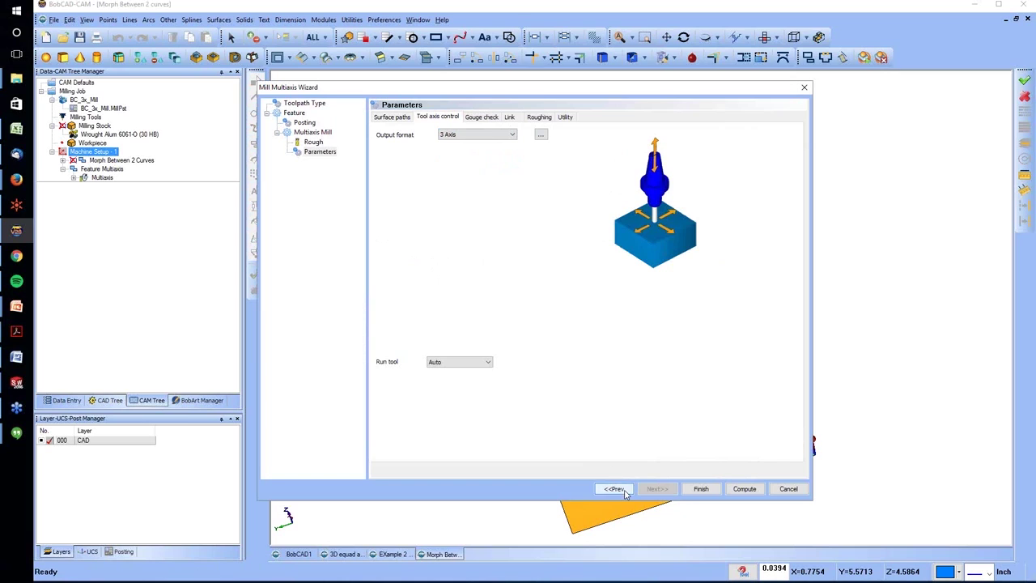
Compute the morph toolpath and inspect it over the curved cavity.
{"action": "left_click", "coordinate": [479, 118]}
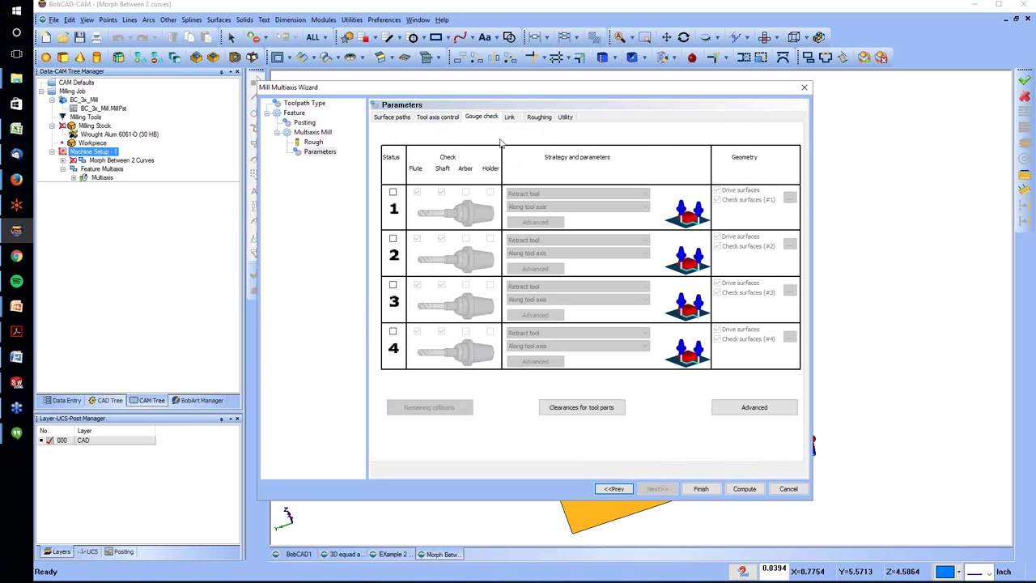
{"action": "left_click", "coordinate": [744, 489]}
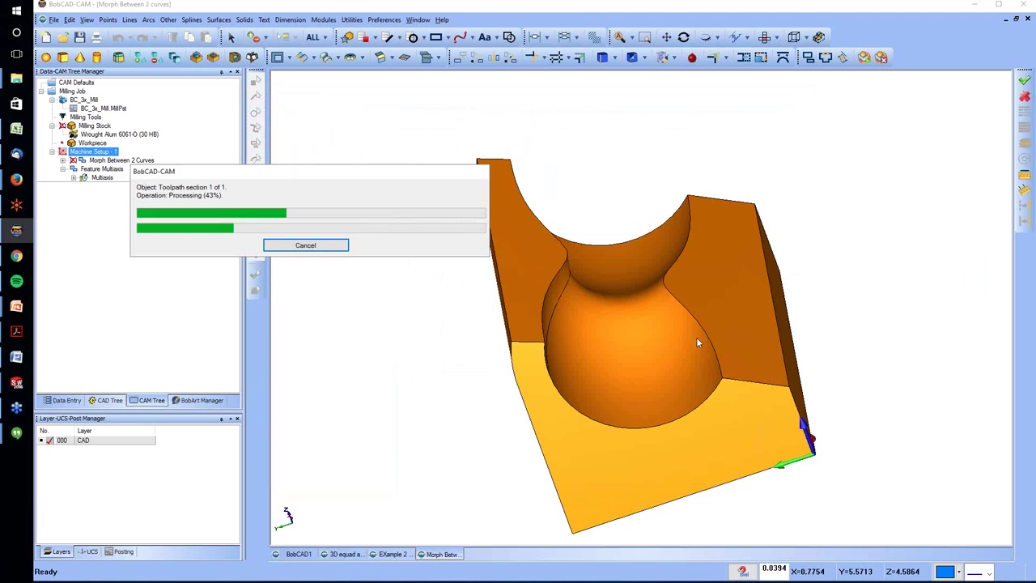
{"action": "middle_click_drag", "start_coordinate": [635, 275], "coordinate": [589, 285]}
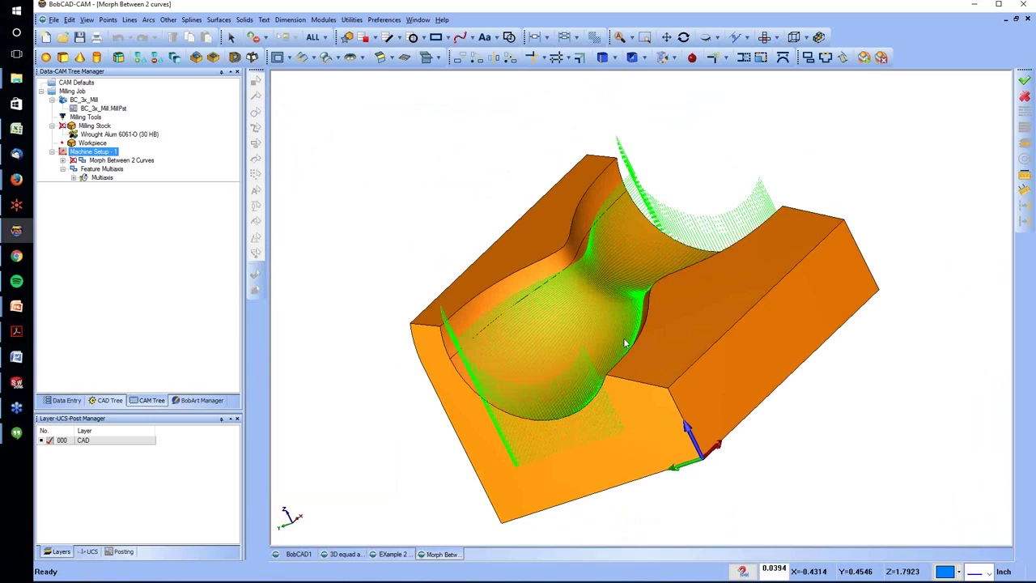
{"action": "middle_click_drag", "start_coordinate": [592, 280], "coordinate": [255, 219]}
Edit Feature Multiaxis to enable gouge check 1 for the flute and shaft, retracting the tool along the tool axis.
{"action": "left_click", "coordinate": [105, 143]}
{"action": "left_click", "coordinate": [102, 168]}
{"action": "right_click", "coordinate": [103, 168]}
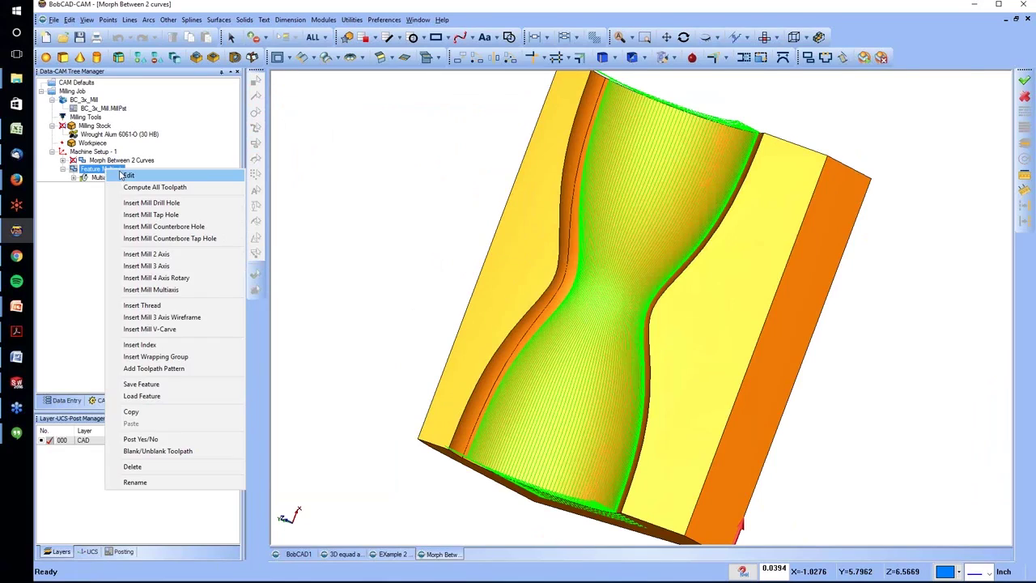
{"action": "left_click", "coordinate": [129, 174]}
{"action": "left_click", "coordinate": [320, 152]}
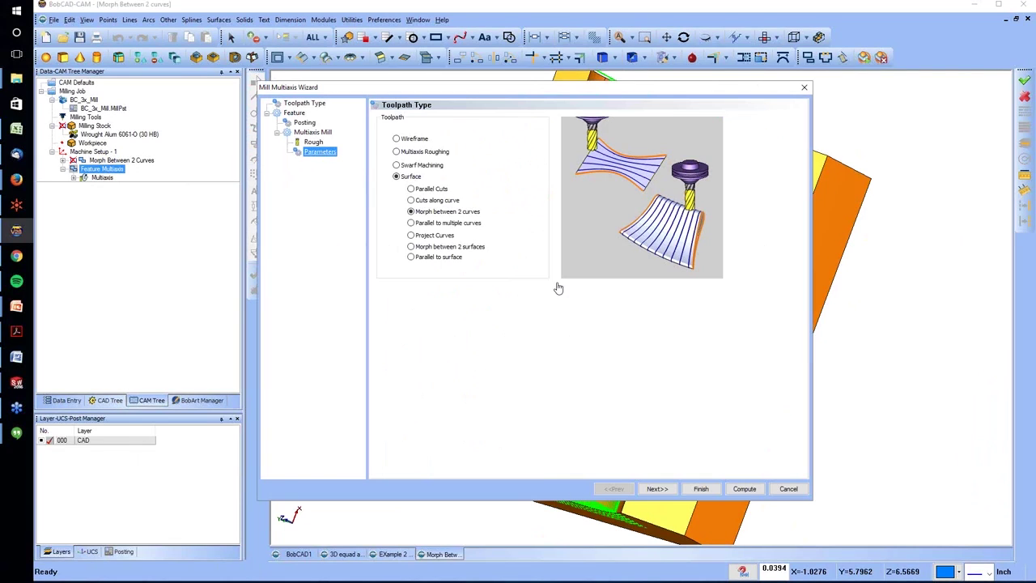
{"action": "left_click", "coordinate": [483, 117]}
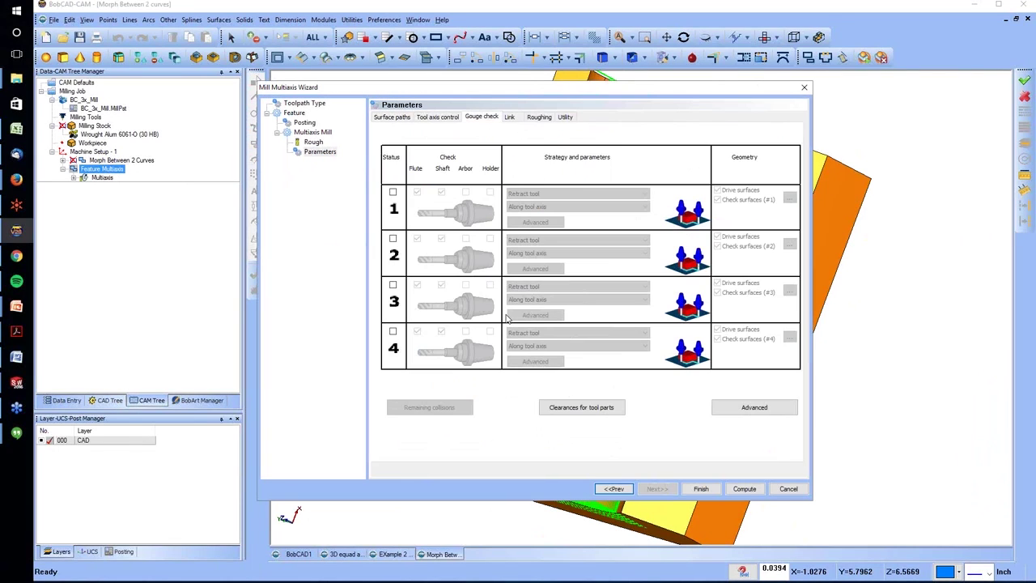
{"action": "left_click", "coordinate": [393, 192]}
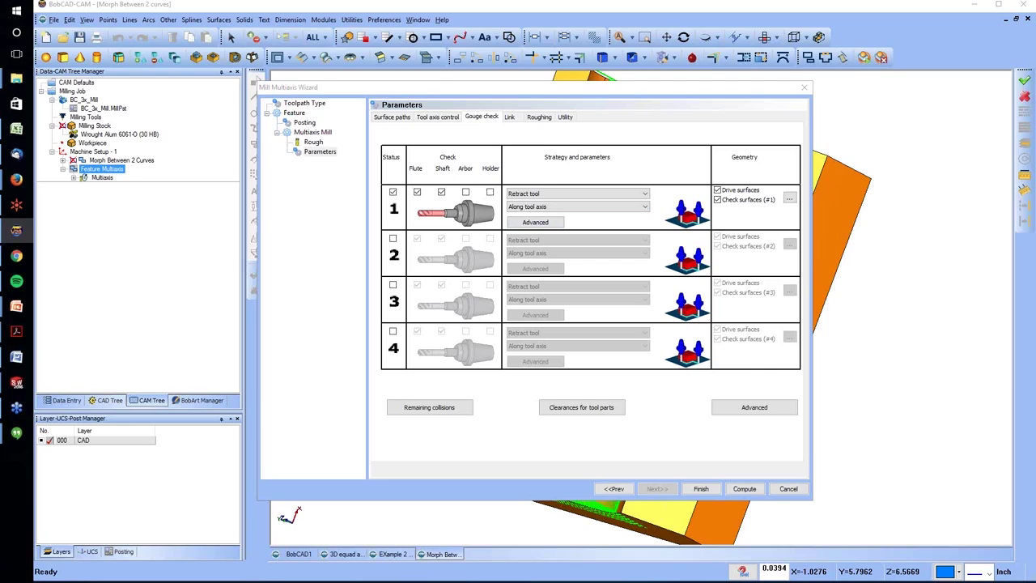
{"action": "left_click", "coordinate": [551, 194]}
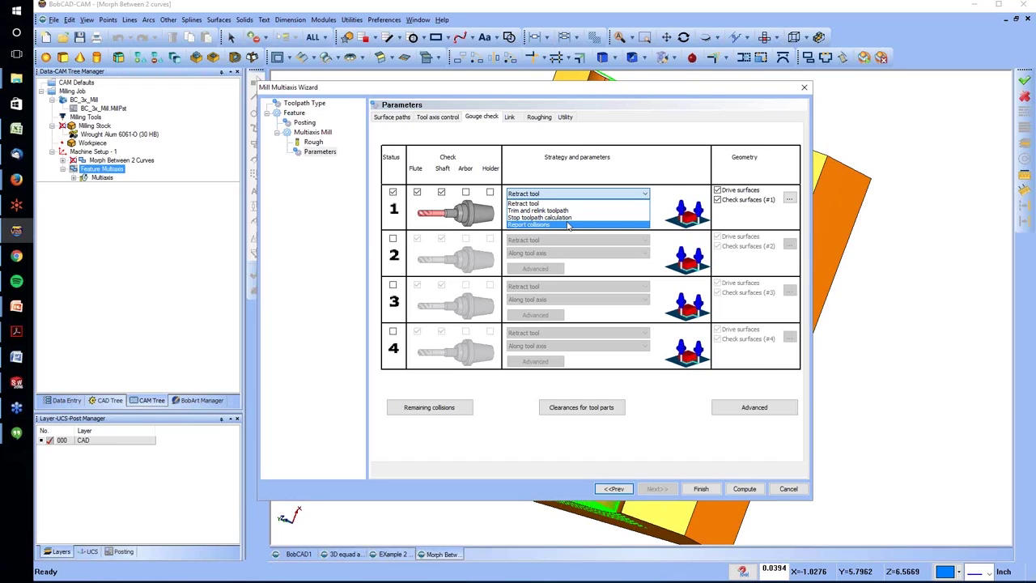
{"action": "left_click", "coordinate": [606, 175]}
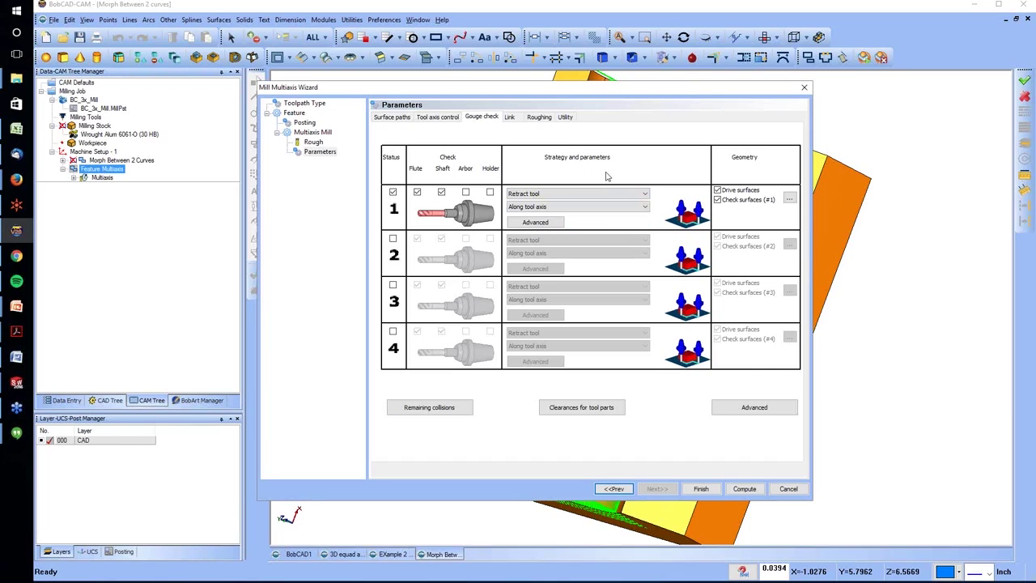
{"action": "left_click", "coordinate": [569, 207]}
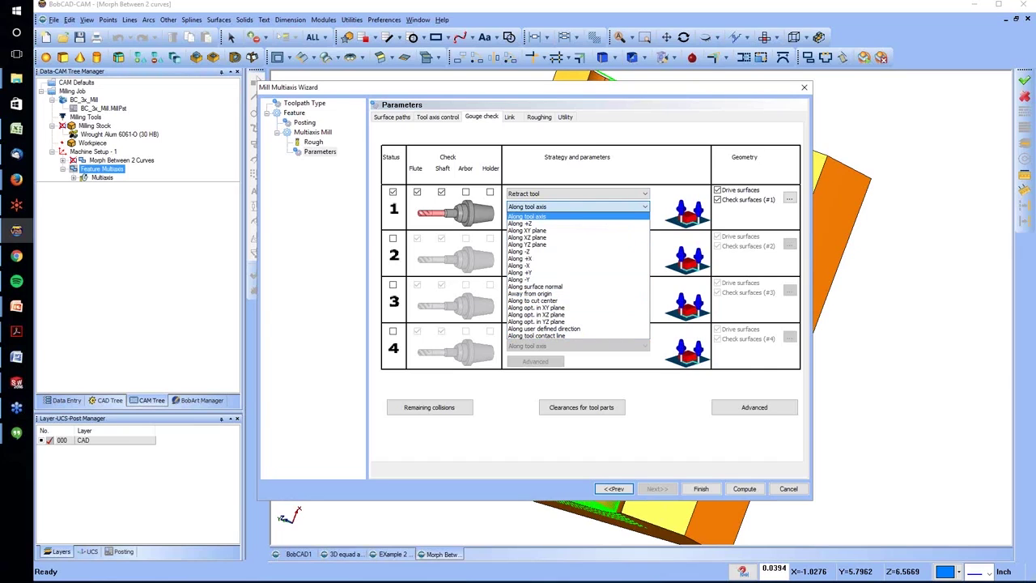
{"action": "key", "text": "alt+Tab"}
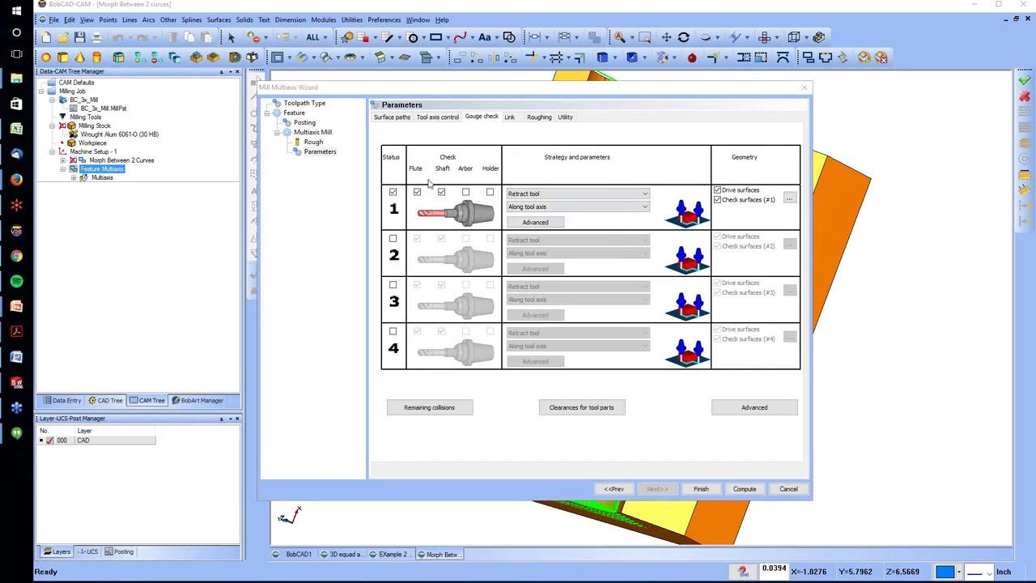
Assign the cavity surfaces, side walls and both flat upper faces as check surfaces for gouge check 1.
{"action": "left_click", "coordinate": [787, 199]}
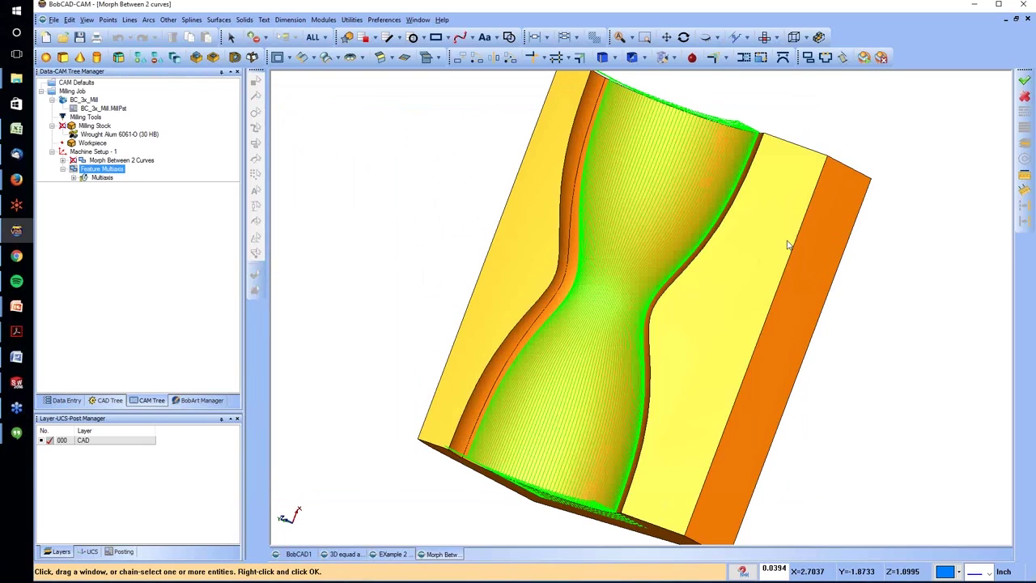
{"action": "left_click", "coordinate": [541, 320]}
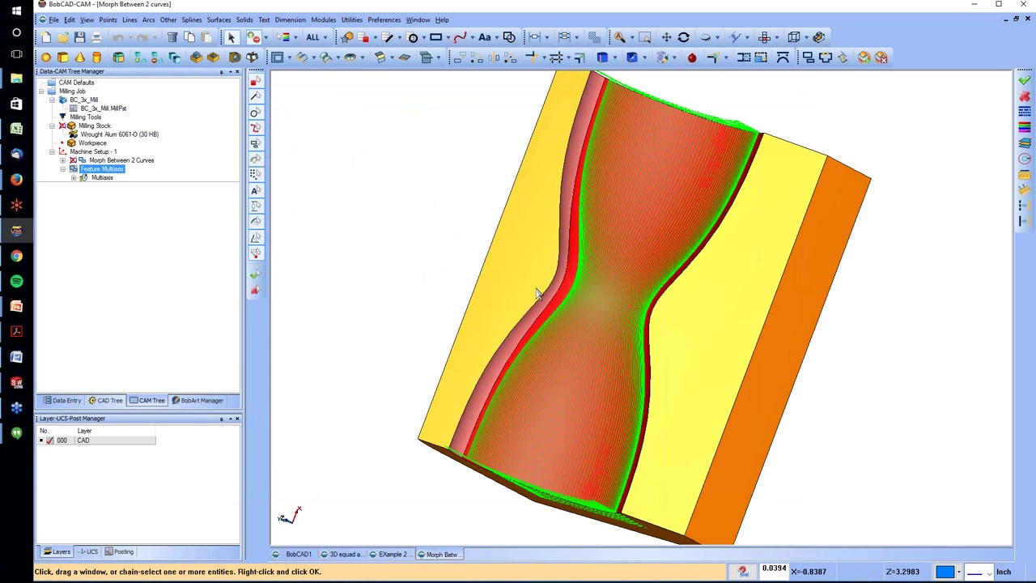
{"action": "left_click", "coordinate": [540, 292]}
{"action": "left_click", "coordinate": [686, 319]}
{"action": "right_click", "coordinate": [437, 199]}
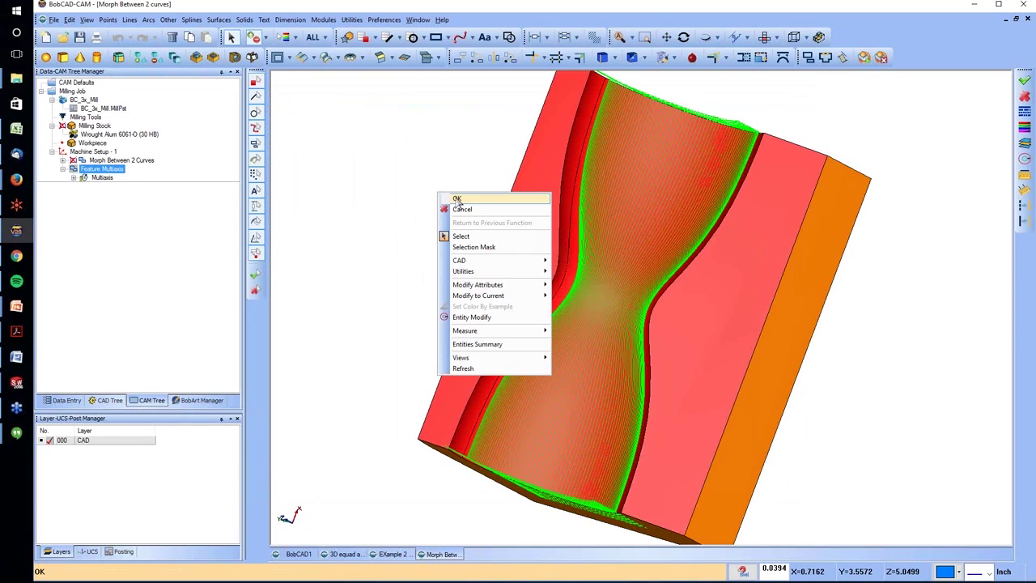
{"action": "left_click", "coordinate": [454, 204]}
Recompute the toolpath with gouge checking and inspect its passes and retract moves around the cavity.
{"action": "left_click", "coordinate": [744, 488]}
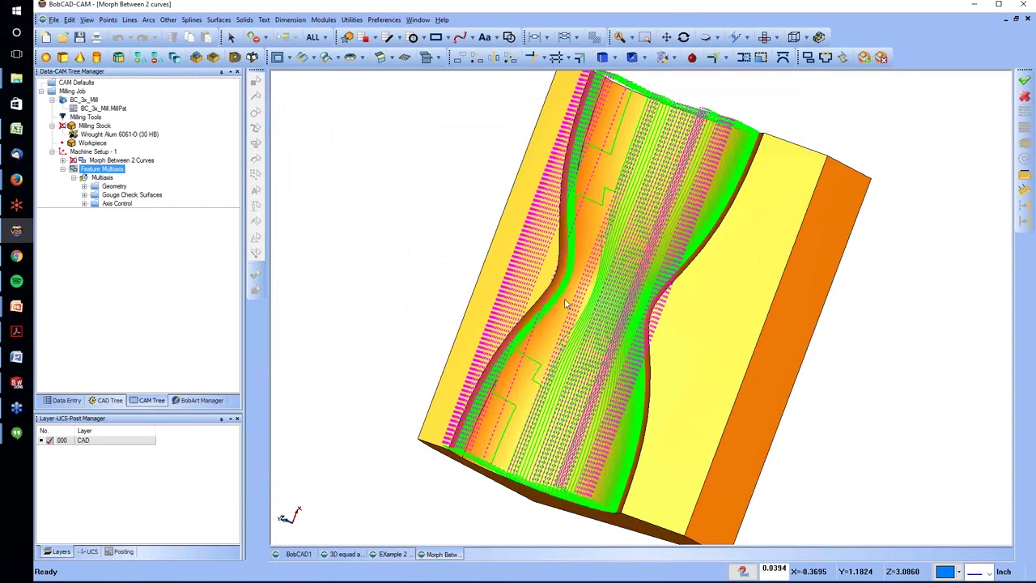
{"action": "middle_click_drag", "start_coordinate": [571, 307], "coordinate": [539, 363]}
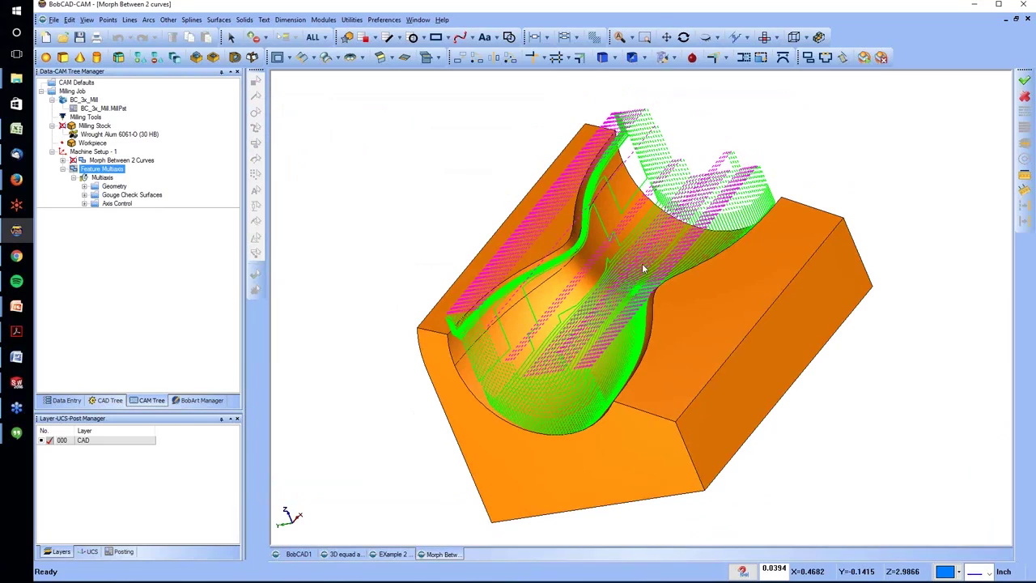
{"action": "mouse_move", "coordinate": [639, 234]}
{"action": "middle_mouse_down"}
{"action": "mouse_move", "coordinate": [577, 246]}
{"action": "mouse_move", "coordinate": [588, 272]}
{"action": "mouse_move", "coordinate": [576, 262]}
{"action": "middle_mouse_up"}
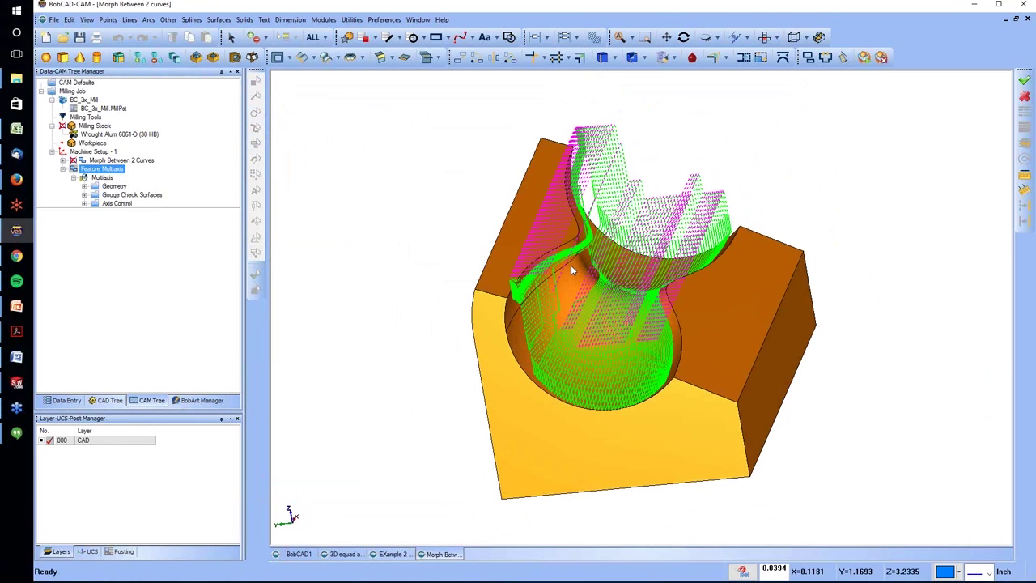
Set the cutting method of Feature Multiaxis to Zigzag, then recompute the toolpath and inspect it.
{"action": "right_click", "coordinate": [113, 170]}
{"action": "left_click", "coordinate": [138, 178]}
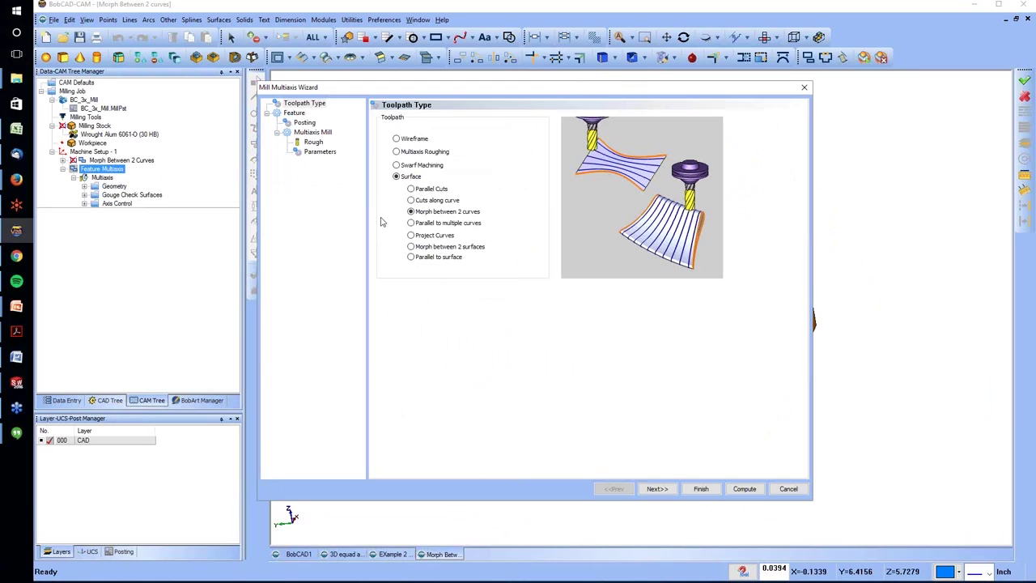
{"action": "left_click", "coordinate": [317, 152]}
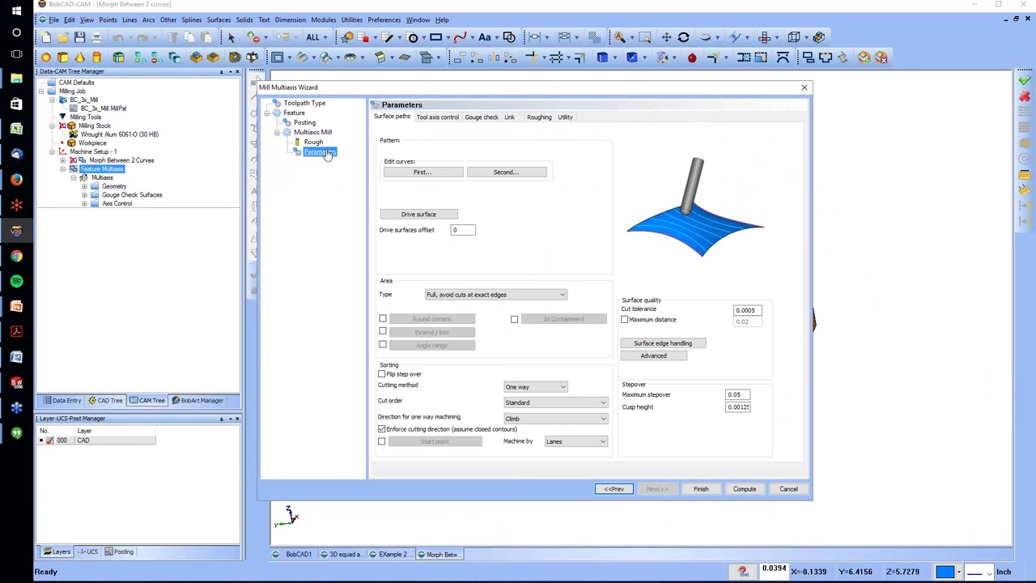
{"action": "left_click", "coordinate": [536, 387]}
{"action": "left_click", "coordinate": [518, 396]}
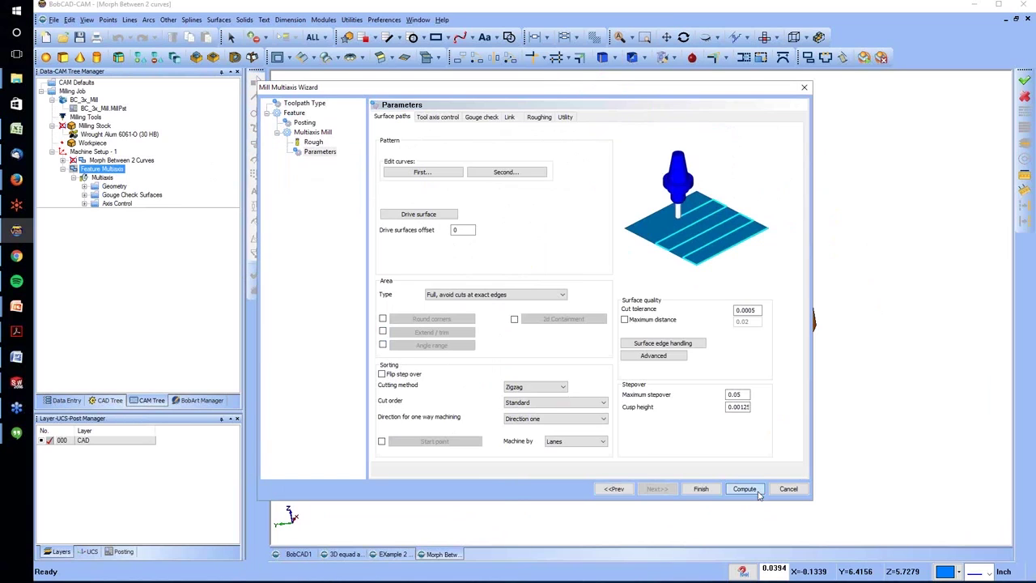
{"action": "left_click", "coordinate": [743, 487]}
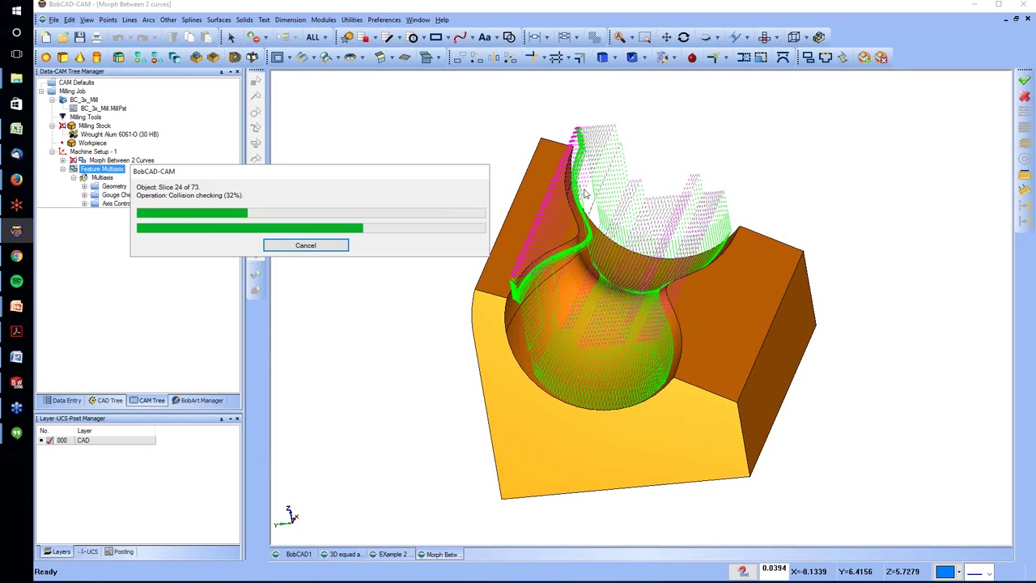
{"action": "middle_click_drag", "start_coordinate": [585, 194], "coordinate": [558, 337]}
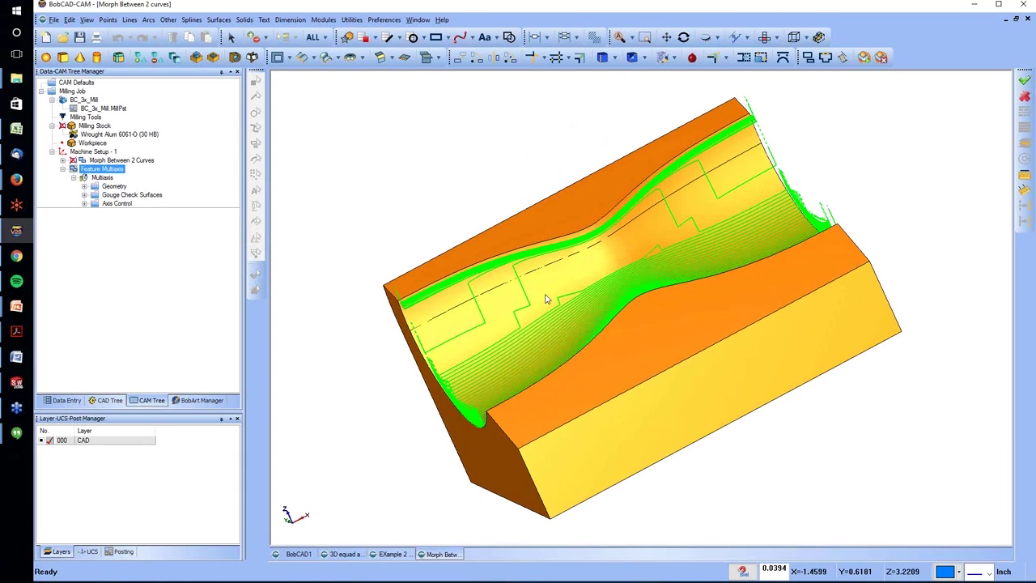
{"action": "middle_click_drag", "start_coordinate": [453, 335], "coordinate": [520, 341]}
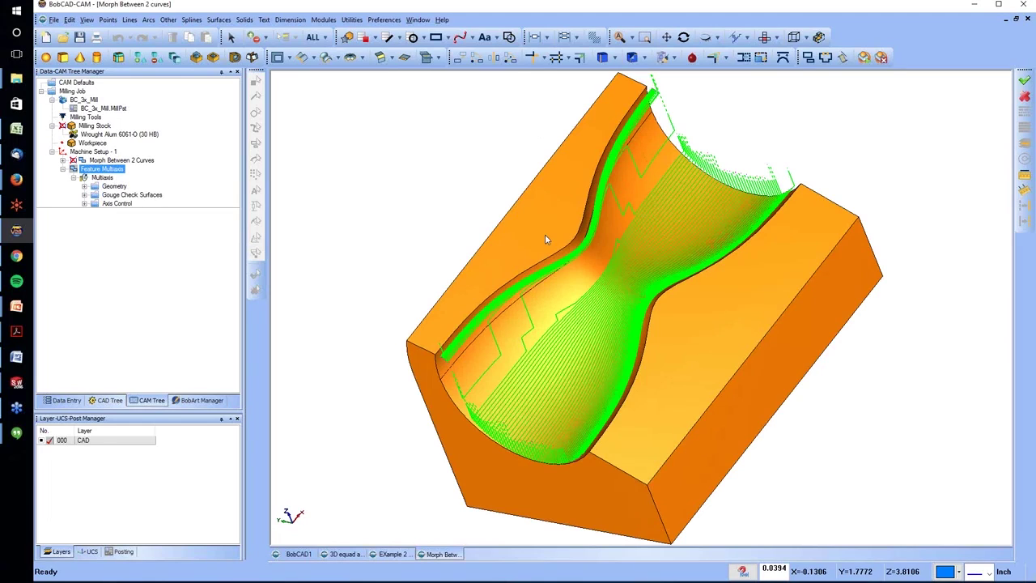
{"action": "mouse_move", "coordinate": [634, 215]}
{"action": "middle_mouse_down"}
{"action": "mouse_move", "coordinate": [688, 266]}
{"action": "mouse_move", "coordinate": [661, 290]}
{"action": "mouse_move", "coordinate": [656, 272]}
{"action": "mouse_move", "coordinate": [554, 331]}
{"action": "middle_mouse_up"}
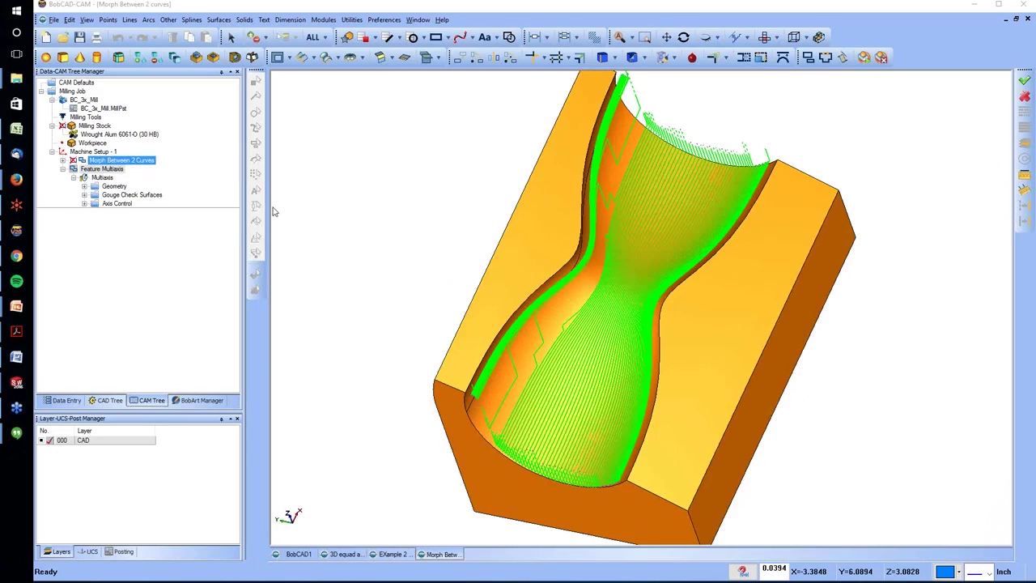
{"action": "left_click", "coordinate": [160, 192]}
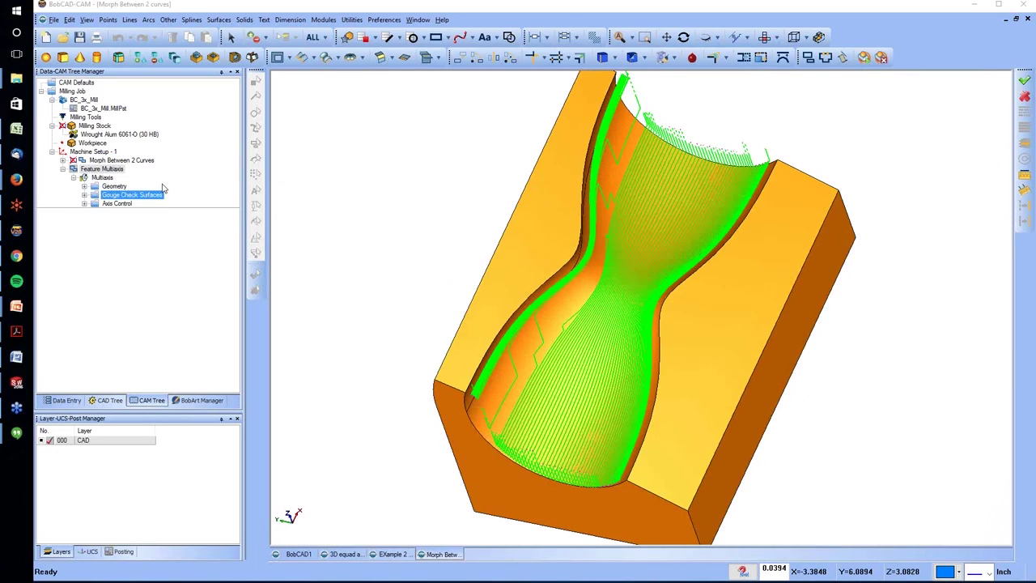
{"action": "left_click", "coordinate": [119, 203]}
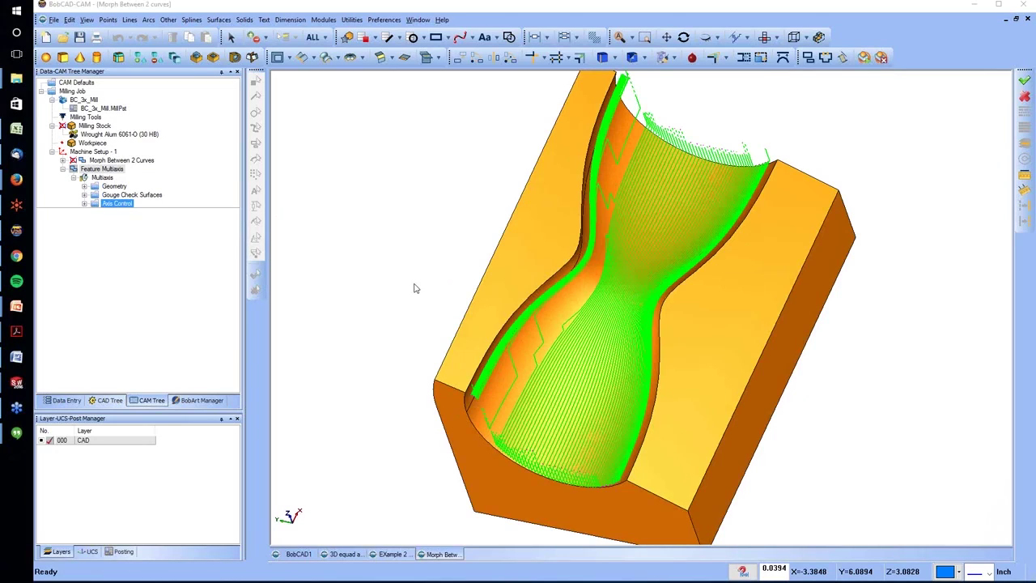
{"action": "middle_click_drag", "start_coordinate": [554, 436], "coordinate": [552, 417]}
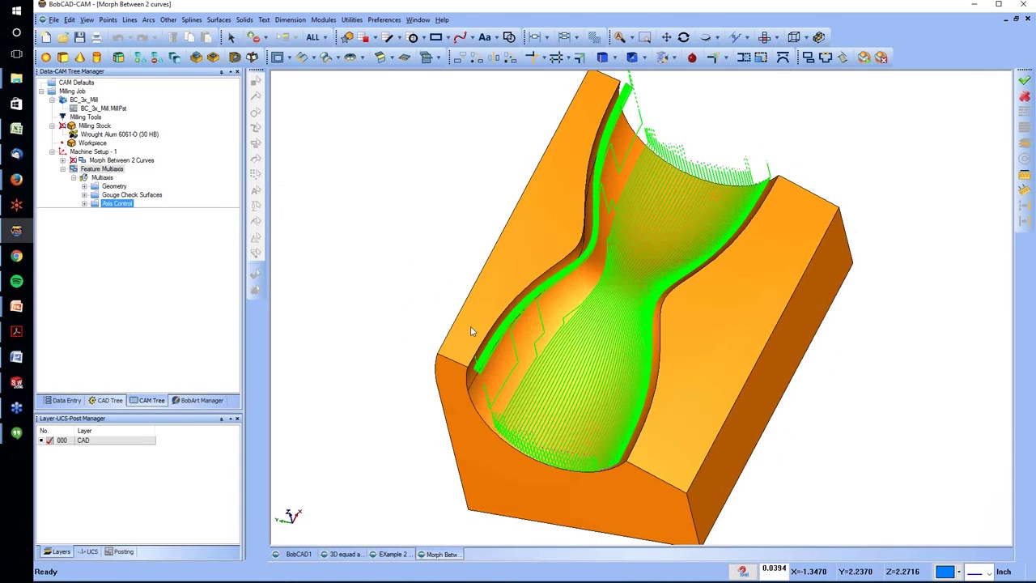
{"action": "left_click", "coordinate": [126, 167]}
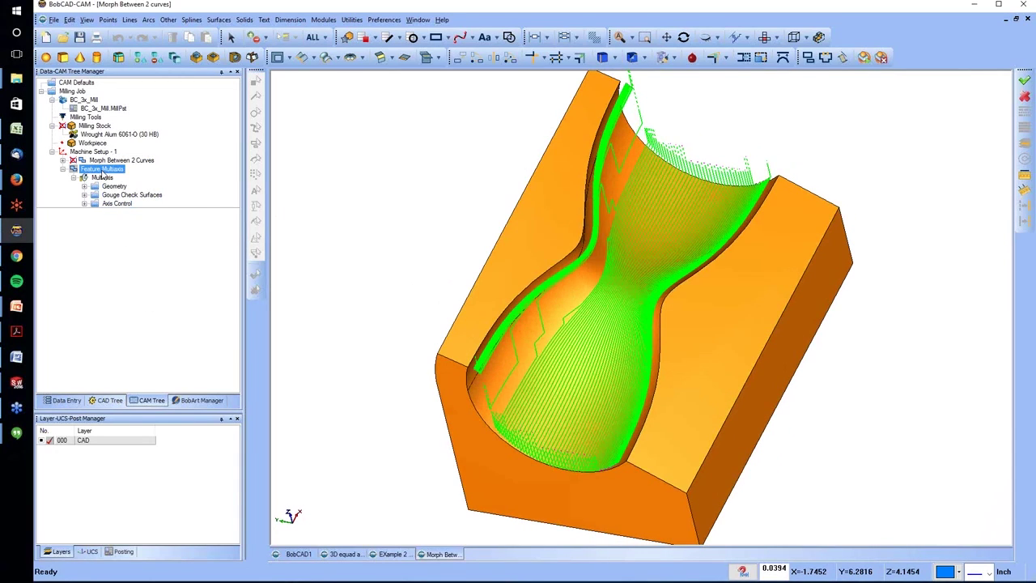
Blank the Feature Multiaxis toolpath and exclude that feature from posting.
{"action": "right_click", "coordinate": [126, 169]}
{"action": "left_click", "coordinate": [165, 453]}
{"action": "left_click", "coordinate": [87, 161], "text": "ctrl"}
{"action": "left_click", "coordinate": [98, 169]}
{"action": "right_click", "coordinate": [97, 169]}
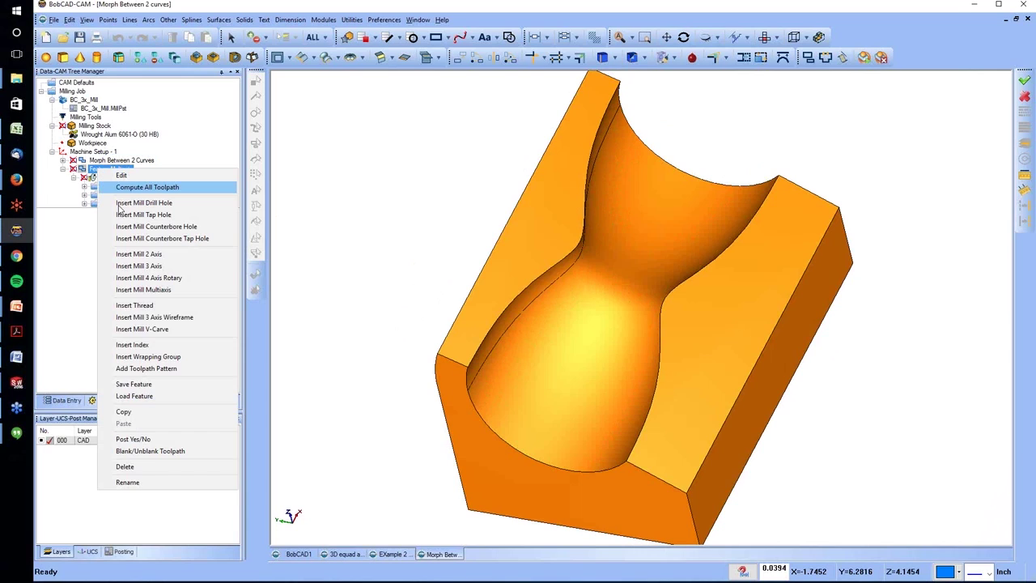
{"action": "left_click", "coordinate": [146, 450]}
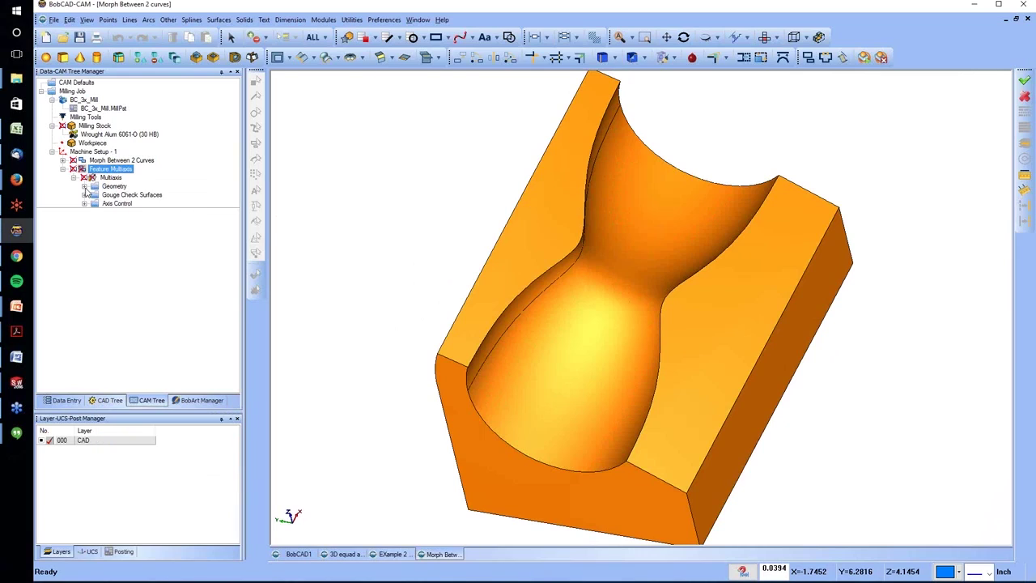
Simulate the milling job on the cavity part at a reduced run speed, hiding the toolpath lines.
{"action": "right_click", "coordinate": [67, 89]}
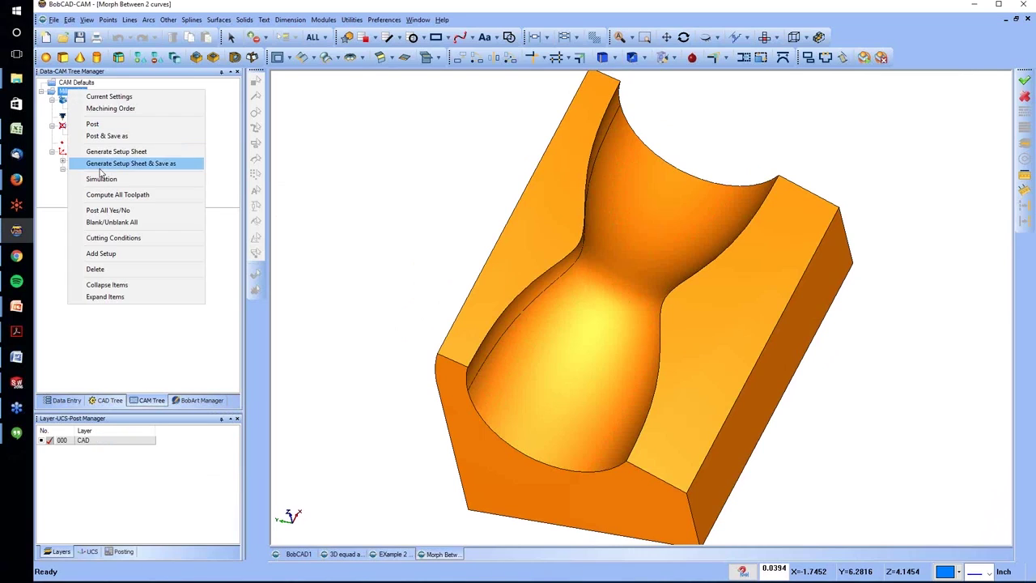
{"action": "left_click", "coordinate": [111, 178]}
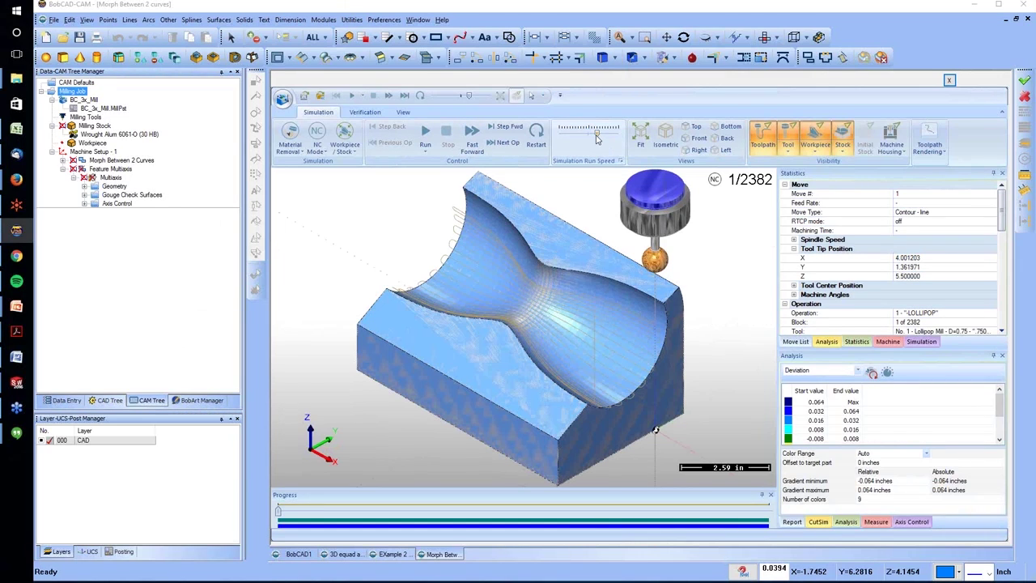
{"action": "left_click", "coordinate": [425, 135]}
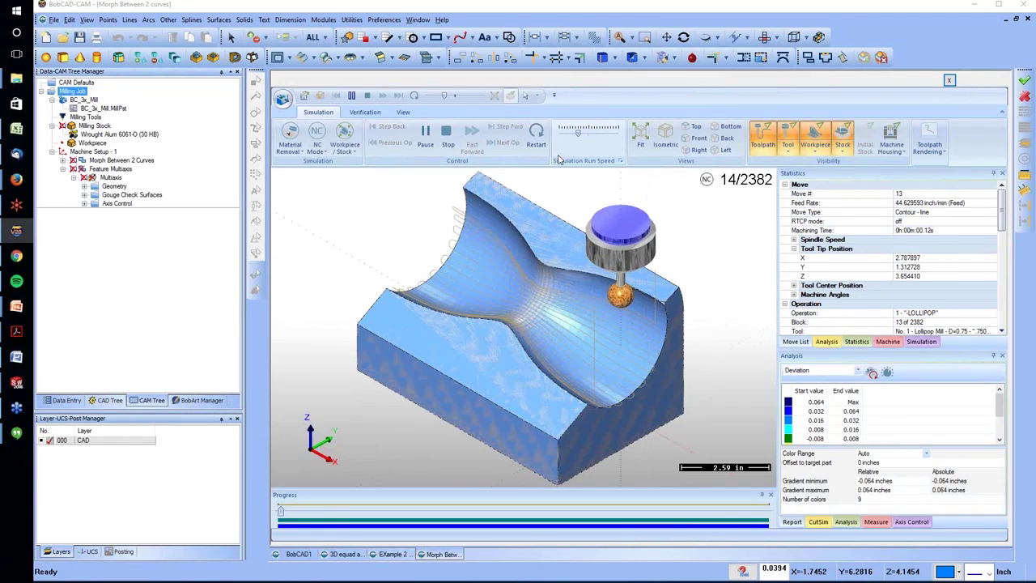
{"action": "left_click", "coordinate": [762, 136]}
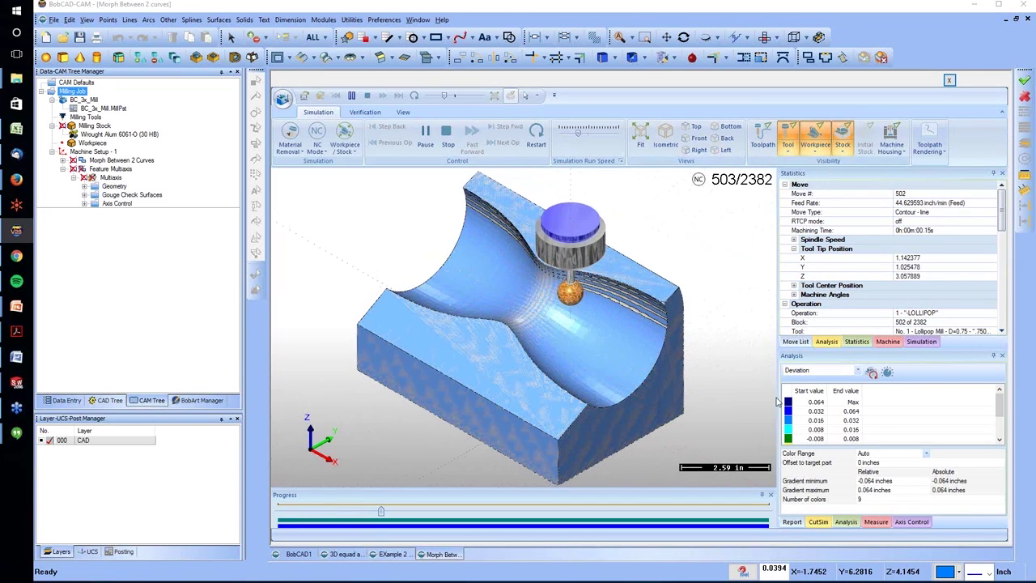
Check the simulation's collision report, hide the workpiece to examine the affected stock areas, and close the simulation.
{"action": "left_click", "coordinate": [792, 522]}
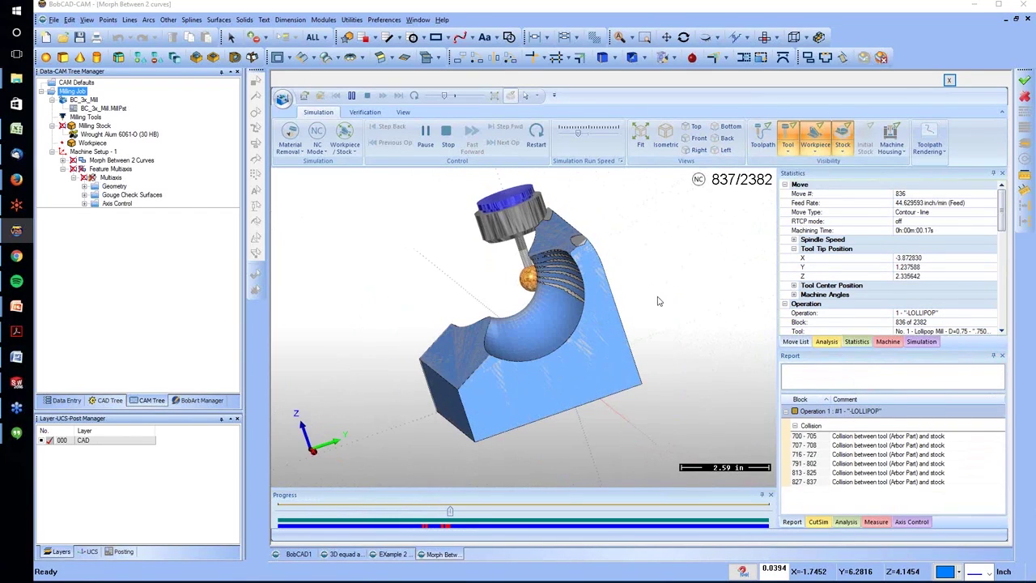
{"action": "left_click", "coordinate": [815, 136]}
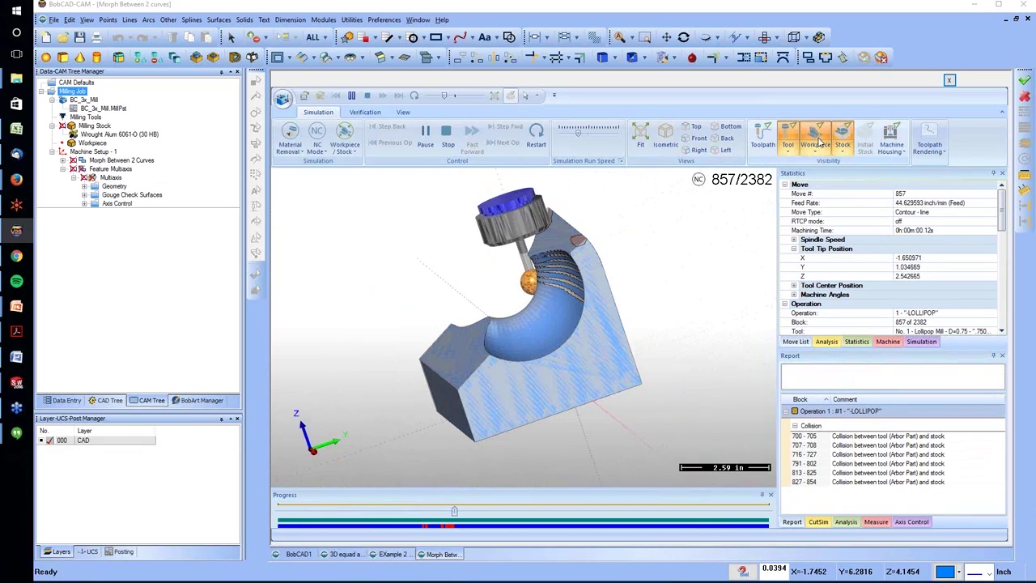
{"action": "left_click", "coordinate": [815, 136]}
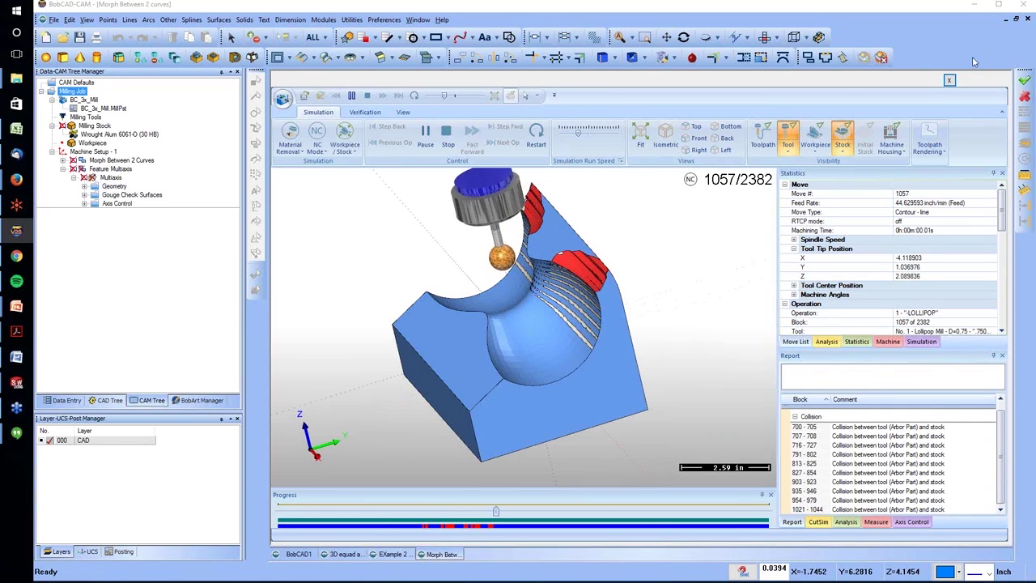
{"action": "left_click", "coordinate": [950, 81]}
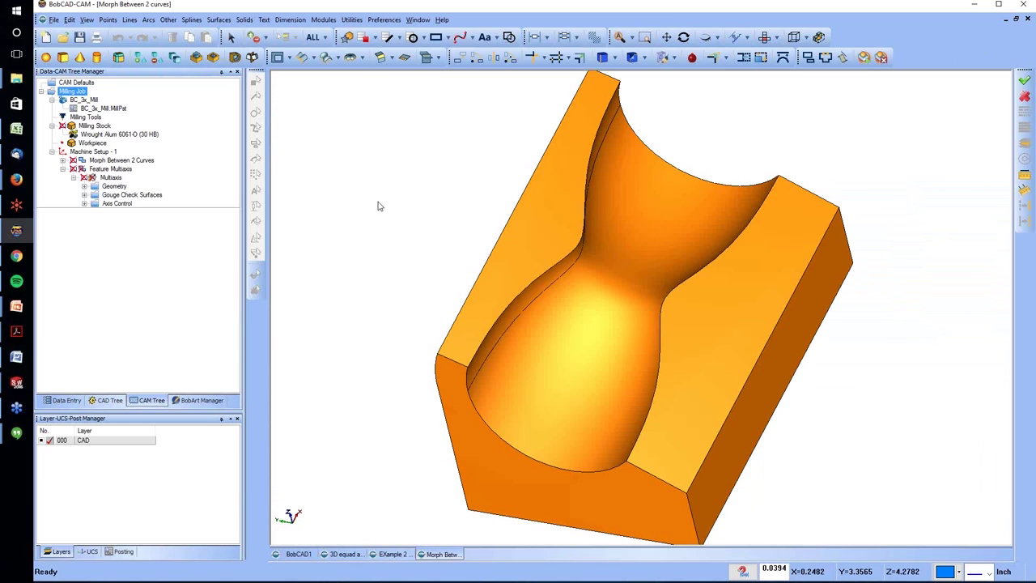
Edit Morph Between 2 Curves to enable gouge check 1 for flute, shaft, arbor and holder, retracting the tool along its axis.
{"action": "left_click", "coordinate": [118, 161]}
{"action": "right_click", "coordinate": [118, 166]}
{"action": "left_click", "coordinate": [154, 170]}
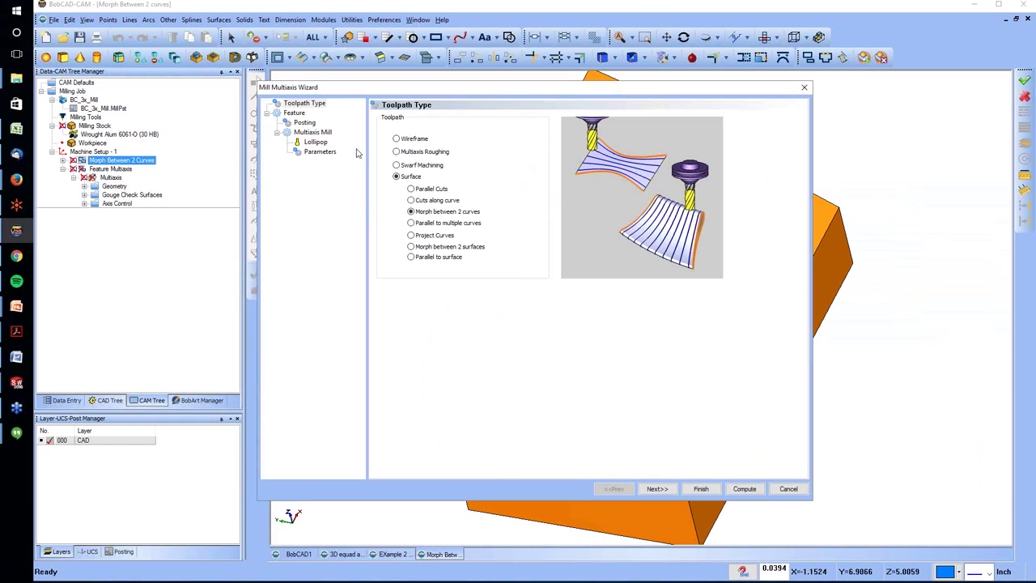
{"action": "left_click", "coordinate": [481, 117]}
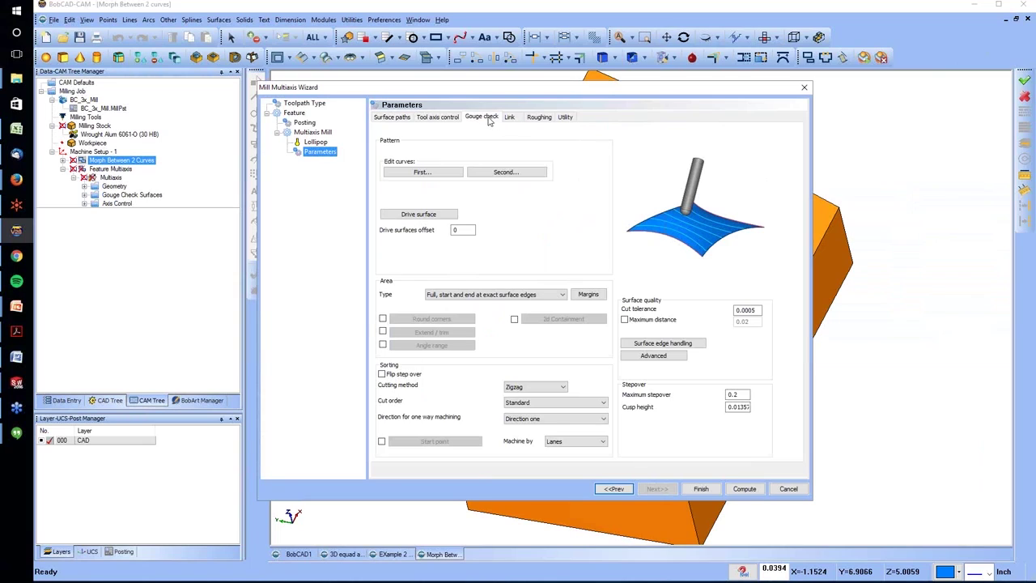
{"action": "left_click", "coordinate": [393, 193]}
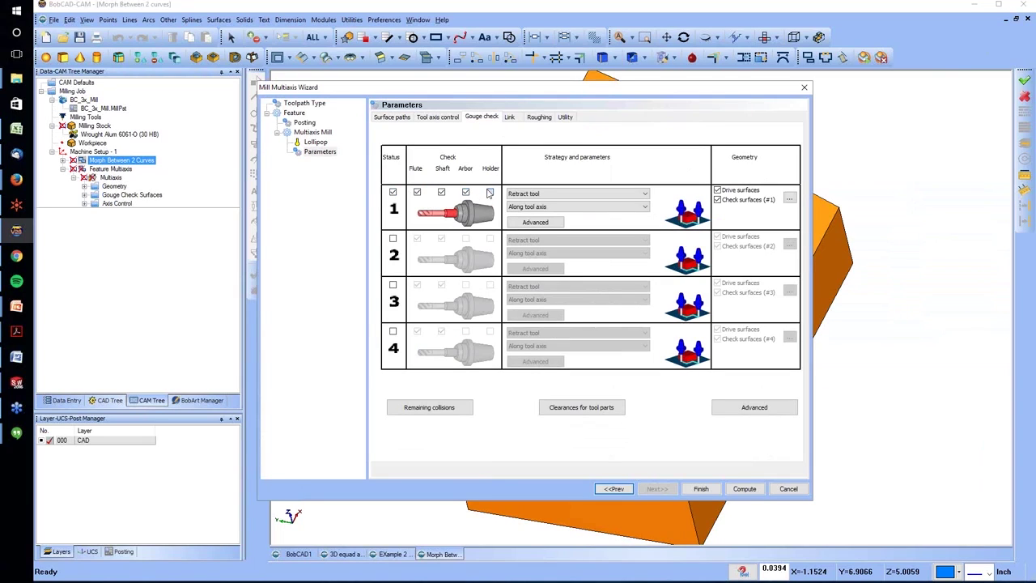
{"action": "left_click", "coordinate": [489, 193]}
Confirm the check surface selection for gouge check 1 and finish editing the Morph Between 2 Curves feature.
{"action": "left_click", "coordinate": [791, 200]}
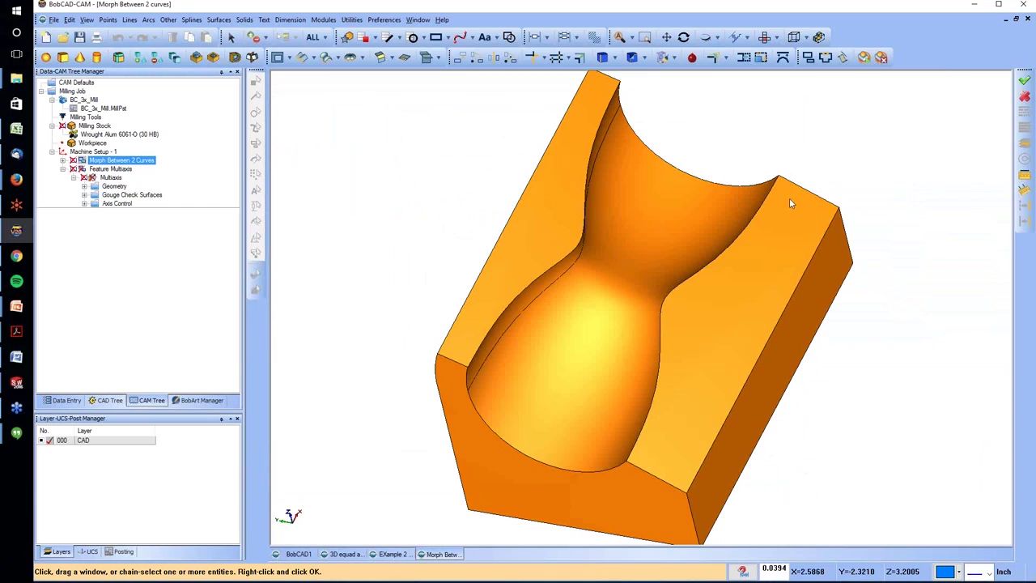
{"action": "left_click", "coordinate": [461, 285]}
{"action": "key", "text": "space"}
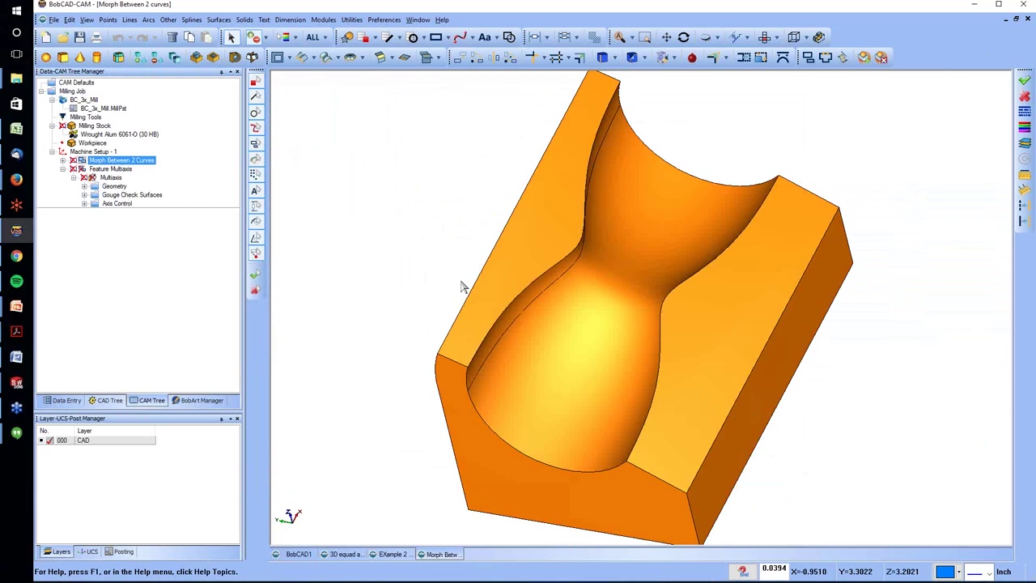
{"action": "left_click", "coordinate": [740, 489]}
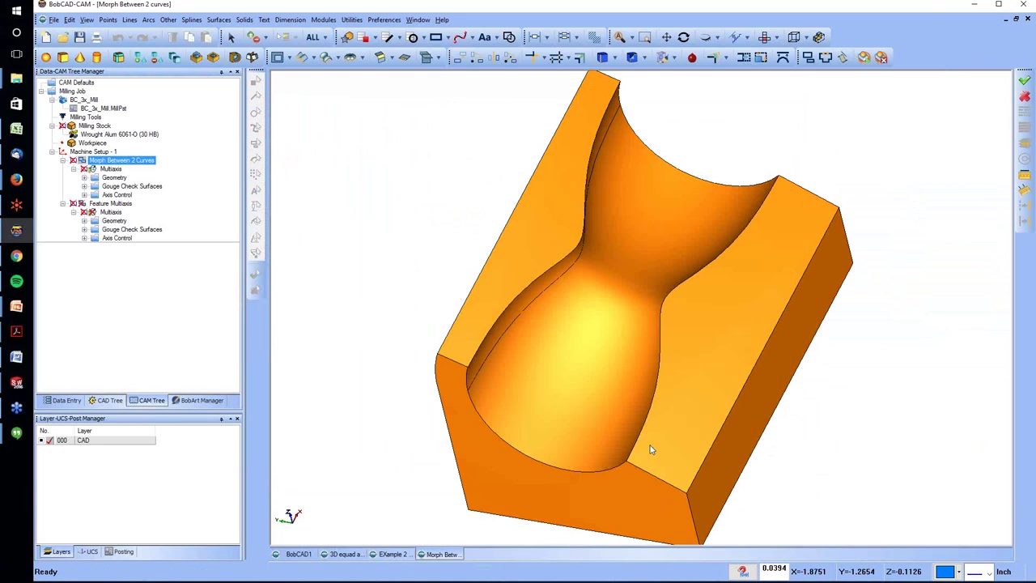
Unblank the Multiaxis operation under Morph Between 2 Curves to display its toolpath.
{"action": "right_click", "coordinate": [107, 169]}
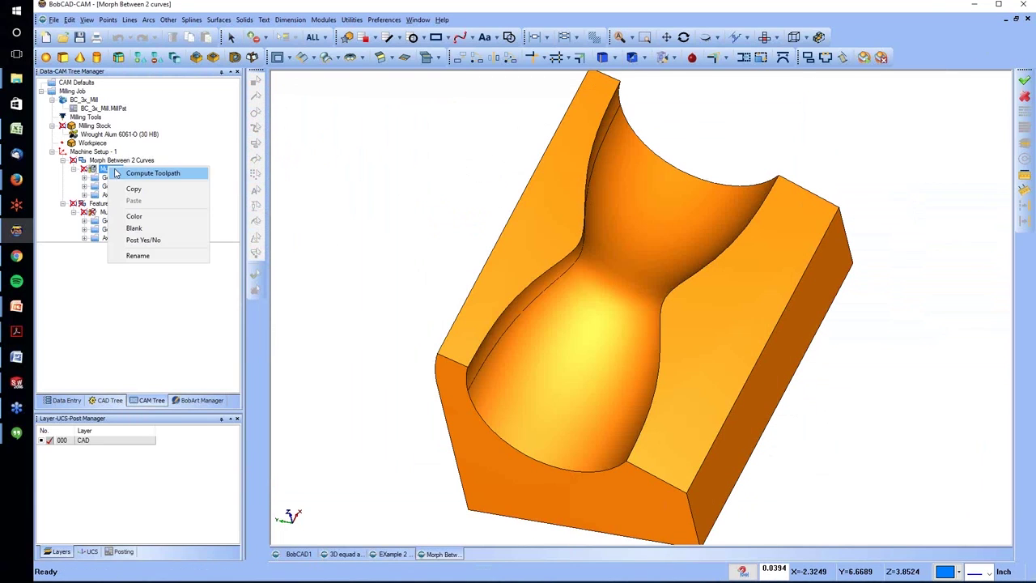
{"action": "left_click", "coordinate": [144, 229]}
{"action": "left_click", "coordinate": [113, 159]}
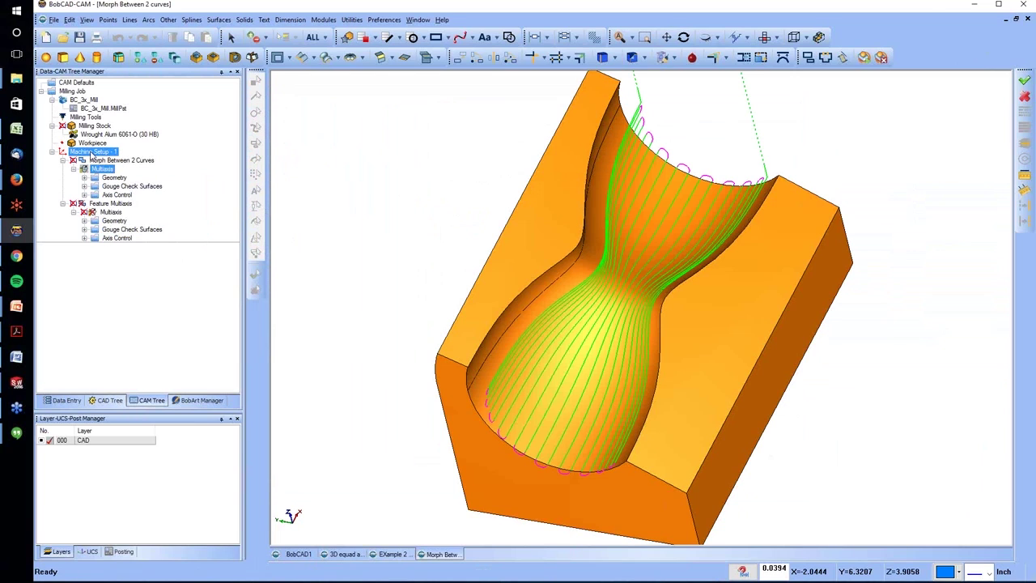
Recompute the Morph Between 2 Curves toolpath and inspect its passes and links around the cavity from several angles.
{"action": "right_click", "coordinate": [99, 159]}
{"action": "left_click", "coordinate": [152, 177]}
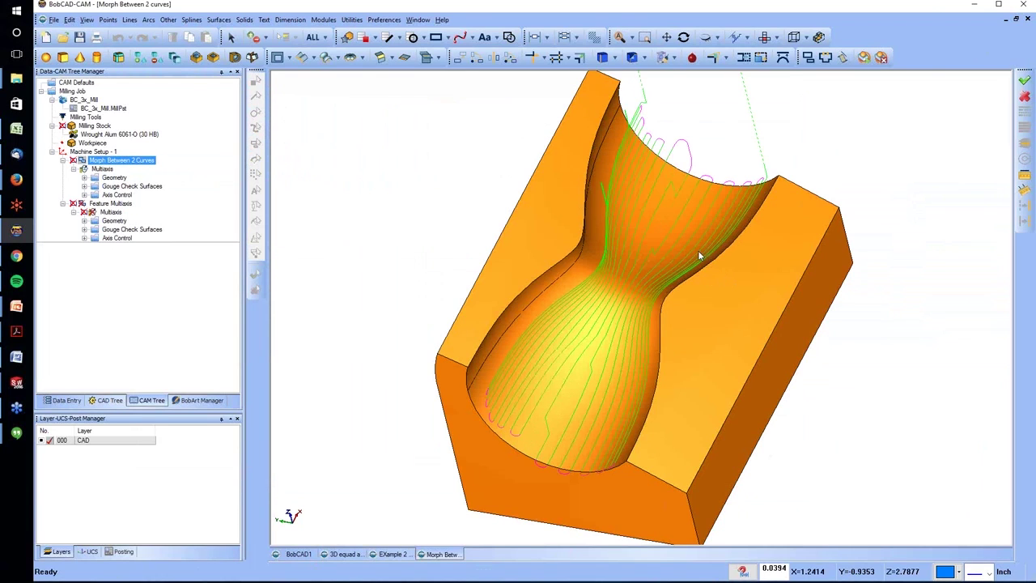
{"action": "middle_click_drag", "start_coordinate": [600, 189], "coordinate": [581, 192]}
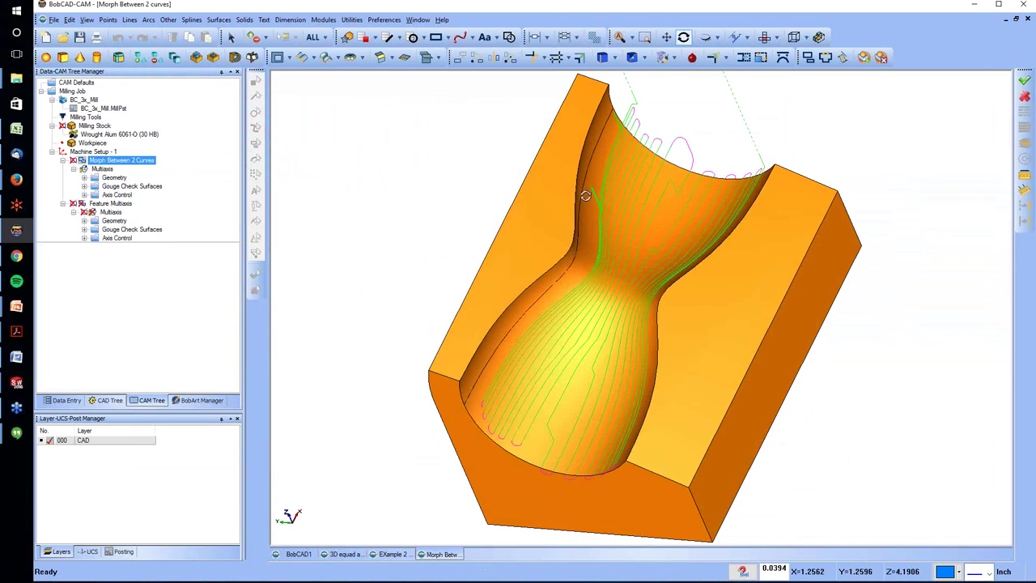
{"action": "middle_click_drag", "start_coordinate": [616, 264], "coordinate": [647, 251]}
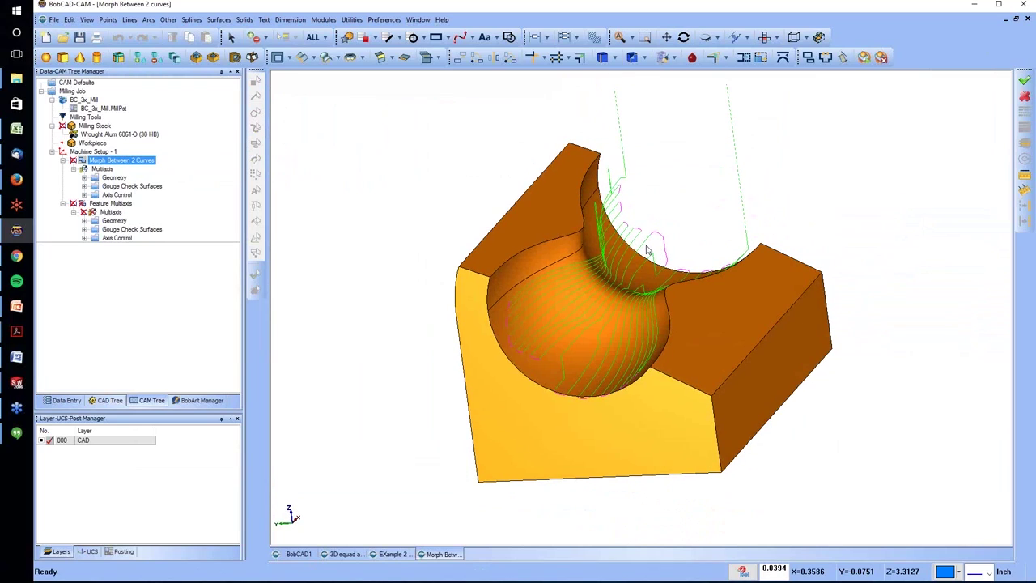
{"action": "middle_click_drag", "start_coordinate": [561, 337], "coordinate": [588, 298]}
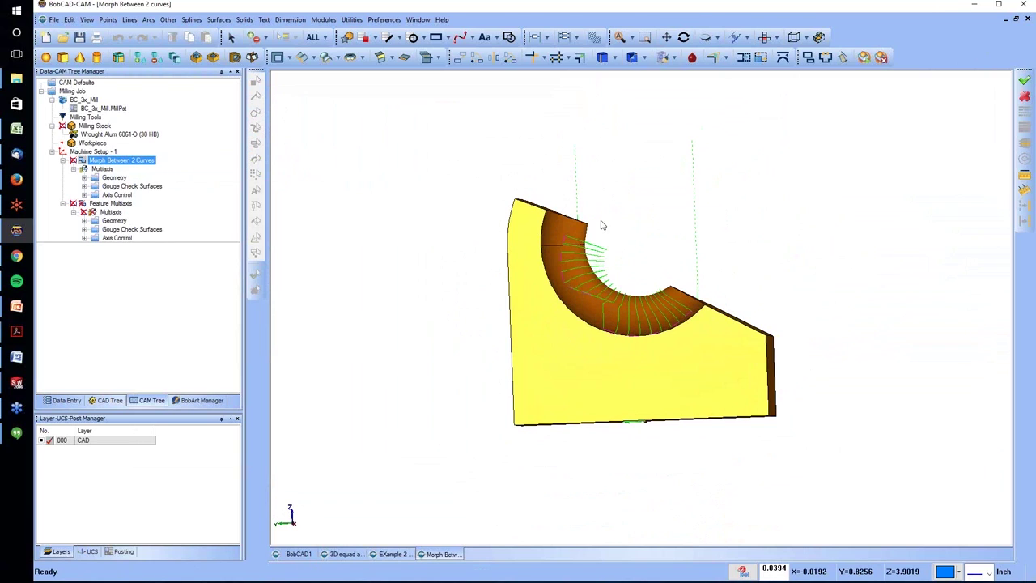
{"action": "middle_click_drag", "start_coordinate": [601, 225], "coordinate": [601, 240]}
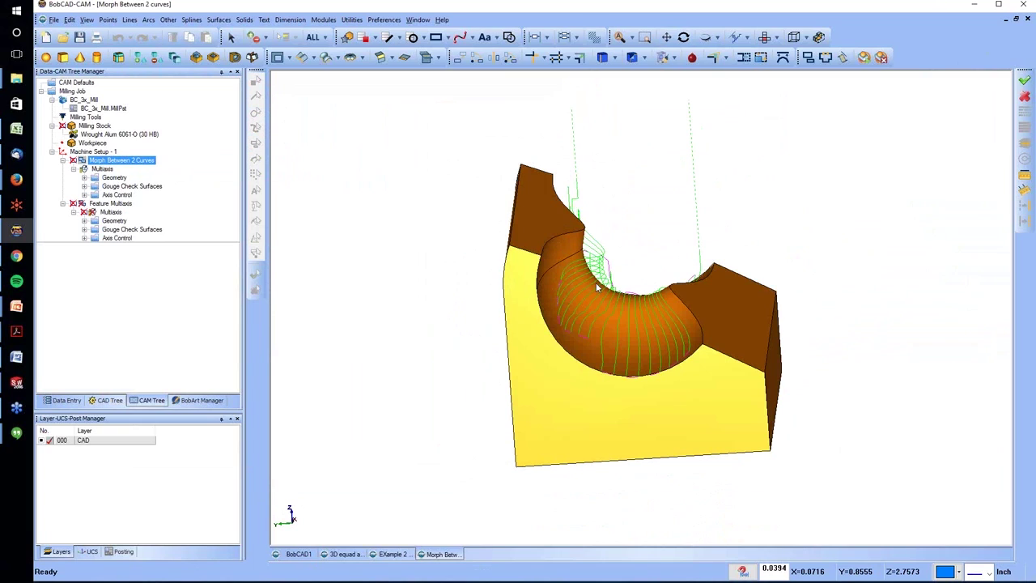
{"action": "middle_click_drag", "start_coordinate": [625, 324], "coordinate": [557, 307]}
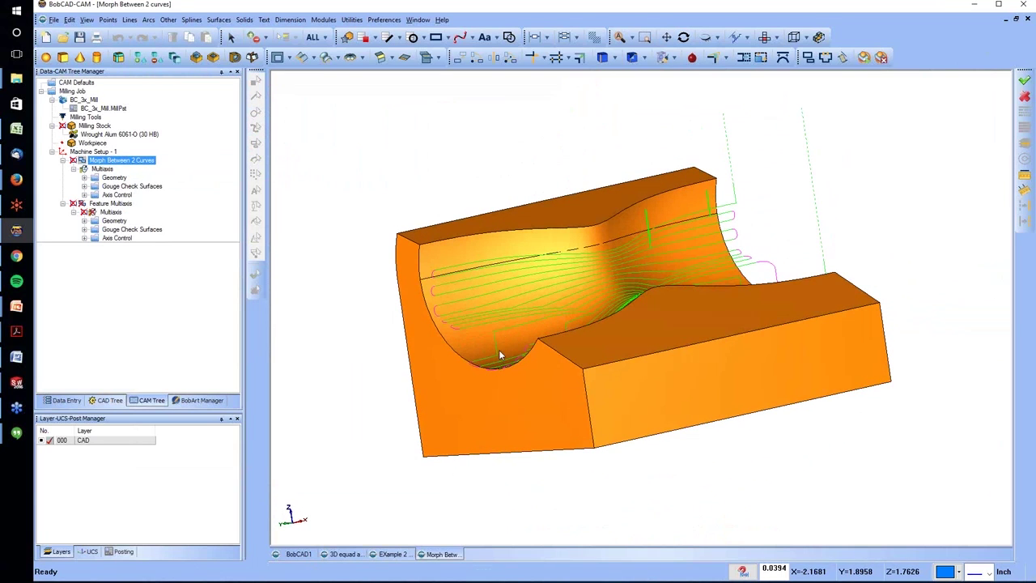
{"action": "middle_click_drag", "start_coordinate": [547, 353], "coordinate": [692, 372]}
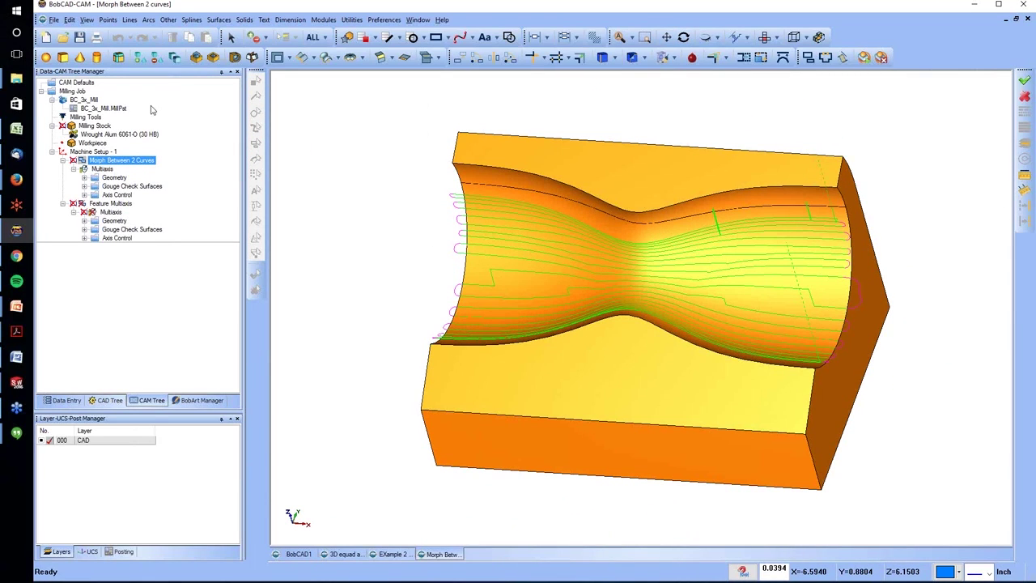
Unblank the toolpath of the whole Morph Between 2 Curves feature.
{"action": "right_click", "coordinate": [112, 159]}
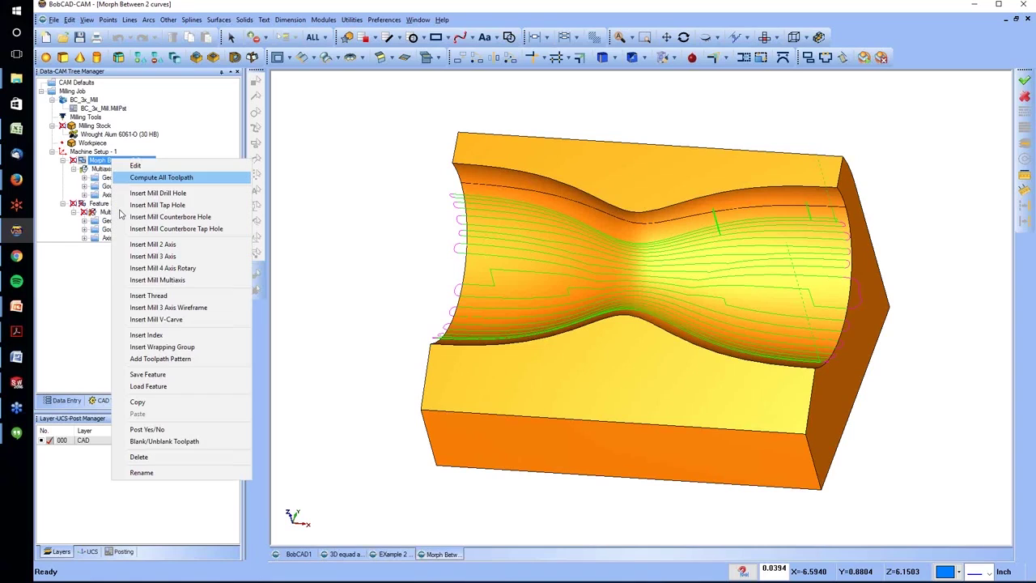
{"action": "left_click", "coordinate": [152, 444]}
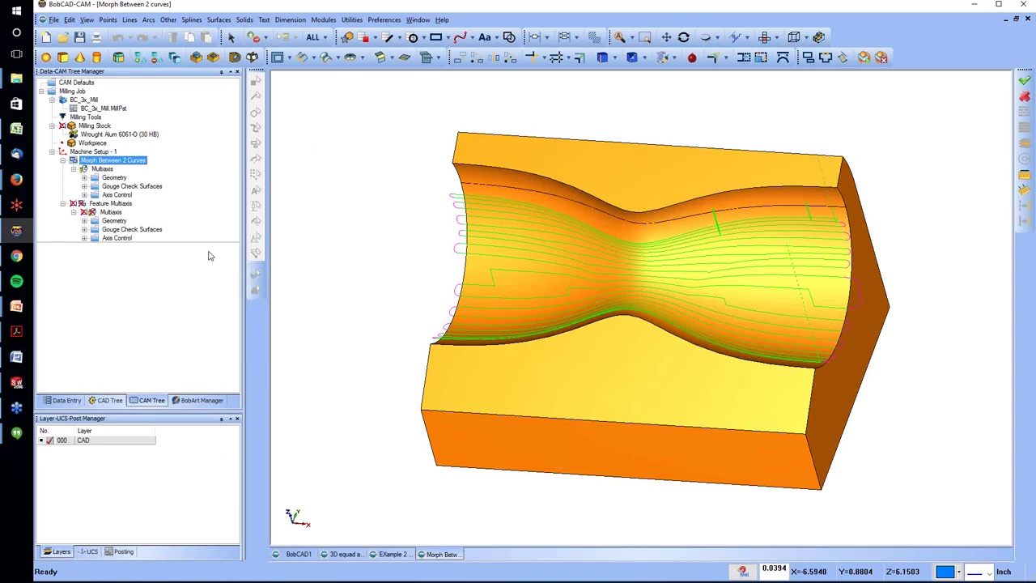
{"action": "key", "text": "alt+Tab"}
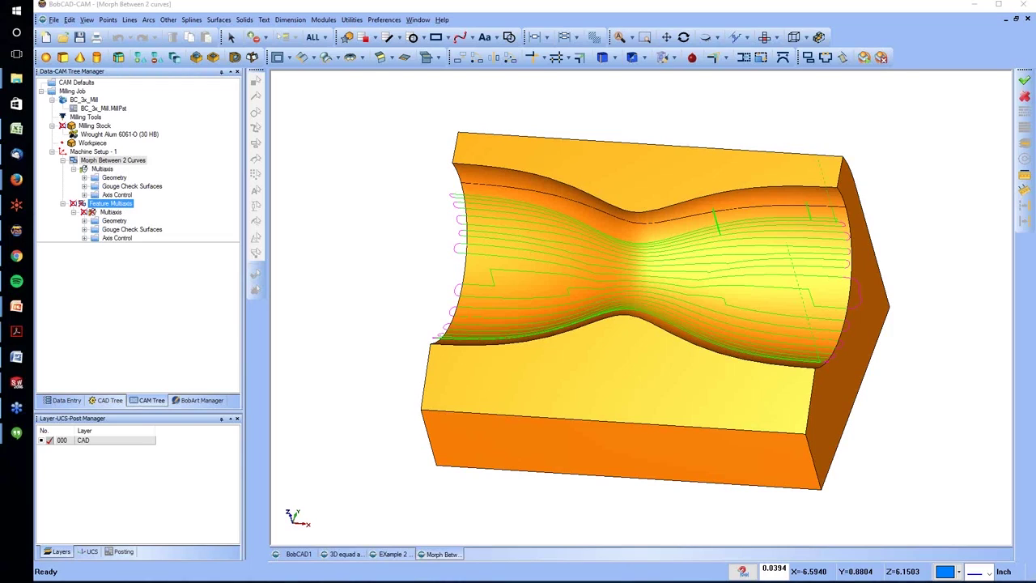
{"action": "left_click", "coordinate": [132, 229]}
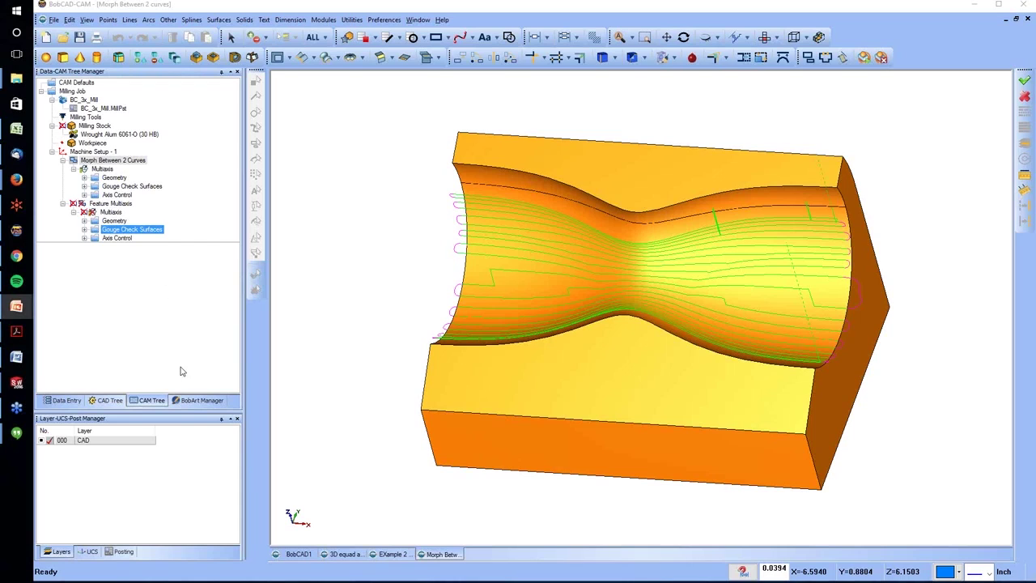
Switch to the Example 2 document, open its job simulation with the full machine displayed, and close the simulation.
{"action": "left_click", "coordinate": [360, 550]}
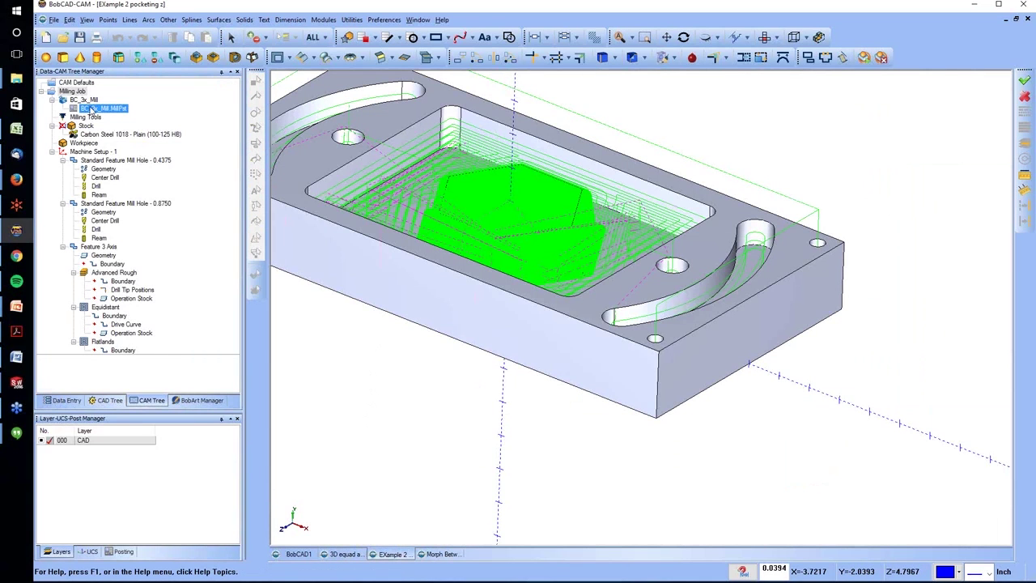
{"action": "right_click", "coordinate": [84, 94]}
{"action": "left_click", "coordinate": [125, 180]}
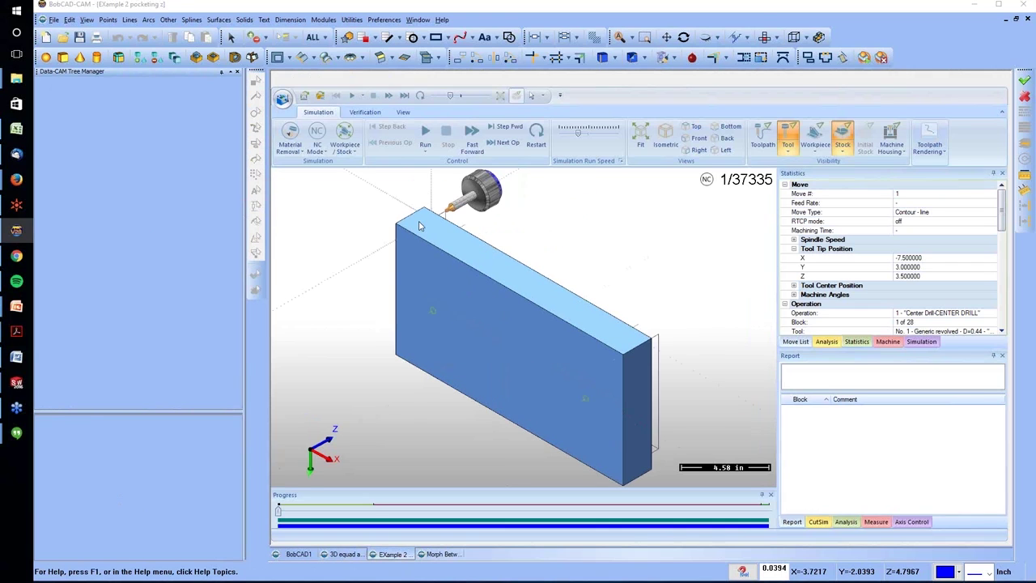
{"action": "left_click", "coordinate": [350, 137]}
{"action": "left_click", "coordinate": [350, 138]}
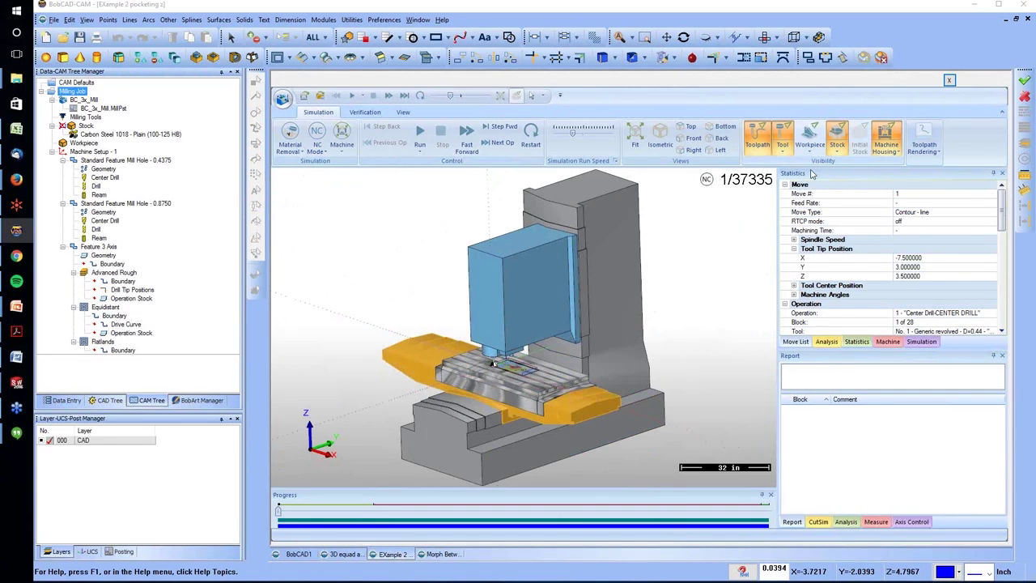
{"action": "left_click", "coordinate": [949, 79]}
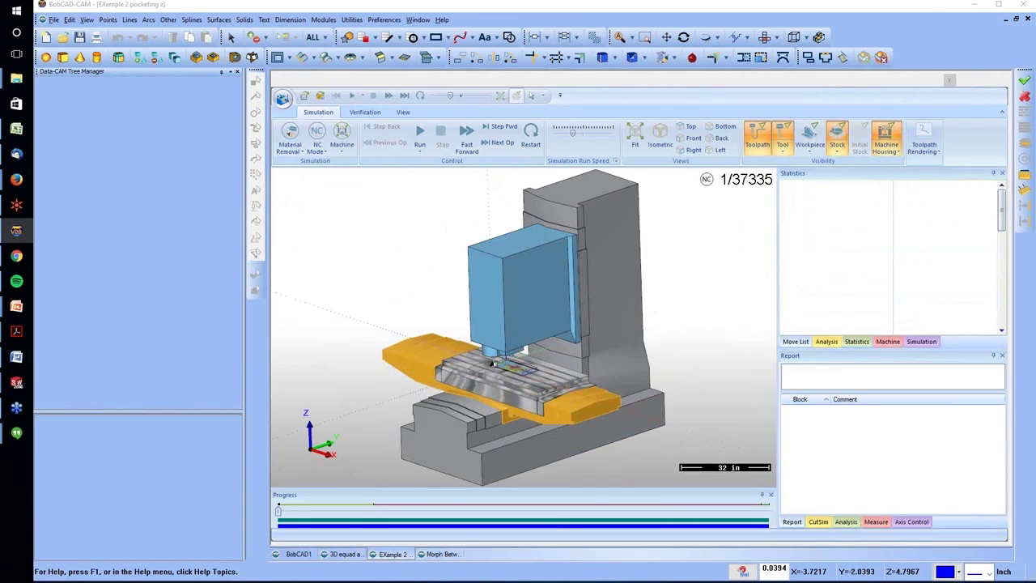